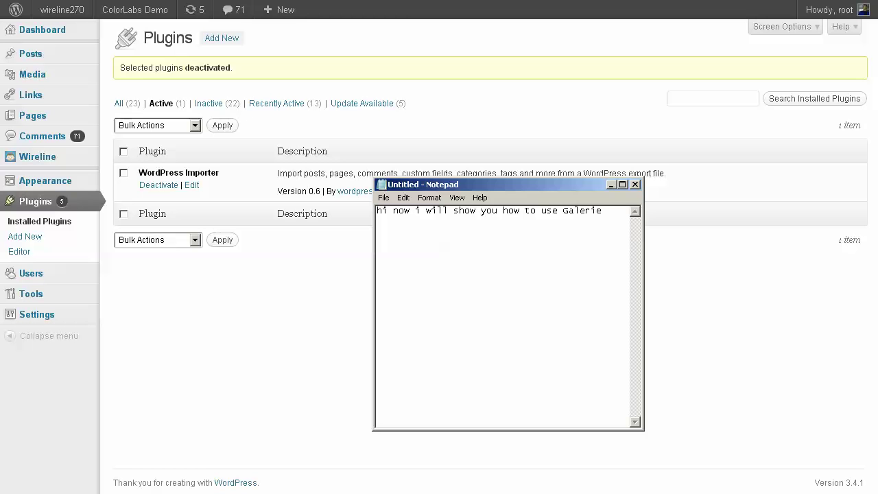
Step: Finish the introductory Notepad line with 'theme from ColorLabs & Company'
type("theme from ColorLabs & Company")
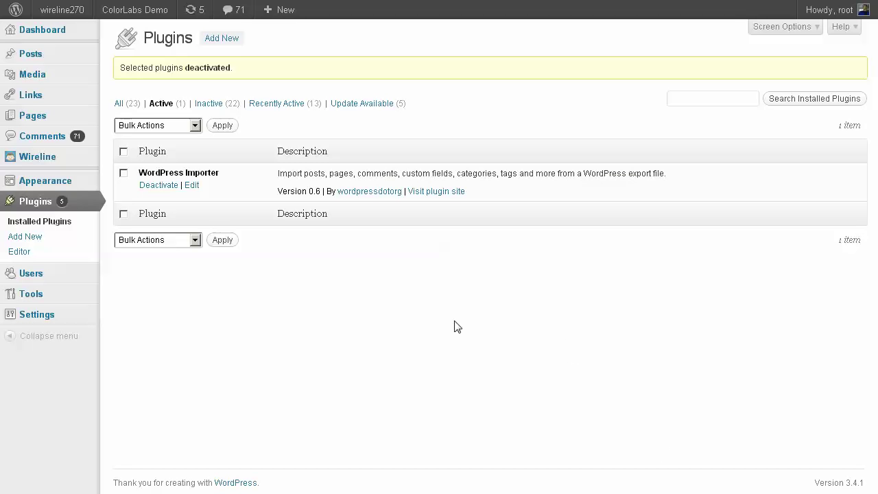
Step: Upload and install galerie120.zip from the removable disk's colorlabs folder as a WordPress theme, and activate it
left_click(114, 183)
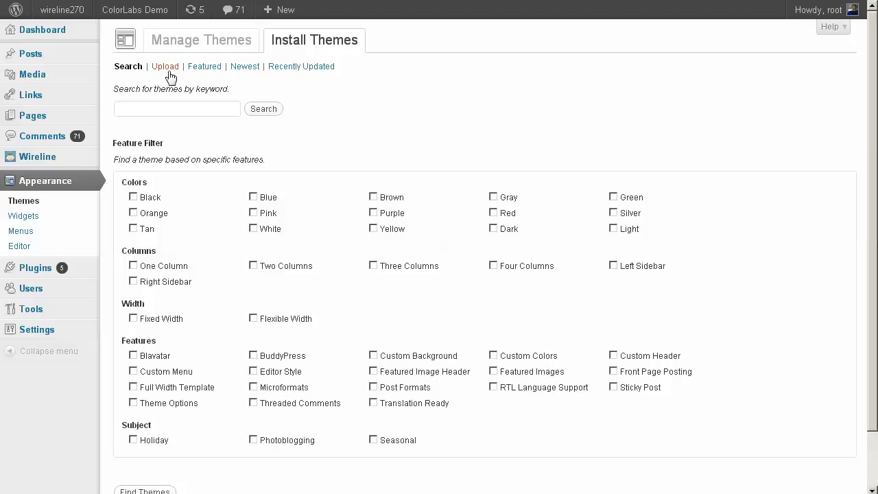
left_click(165, 67)
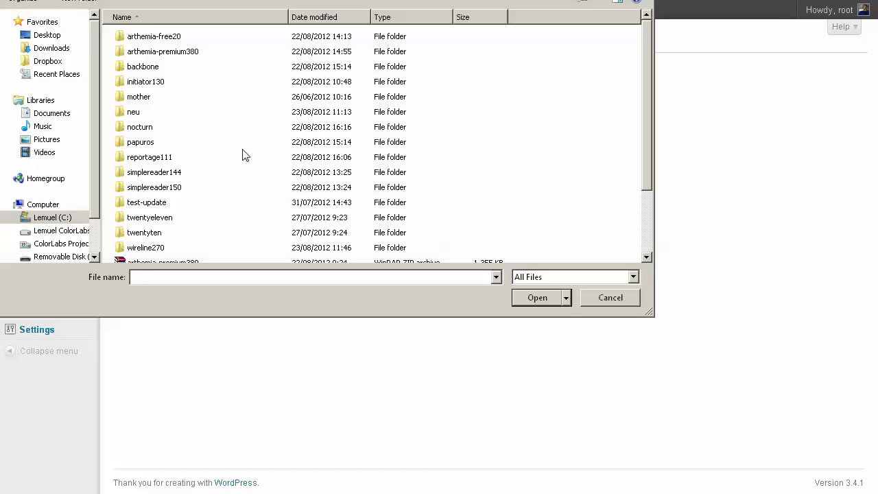
left_click(63, 256)
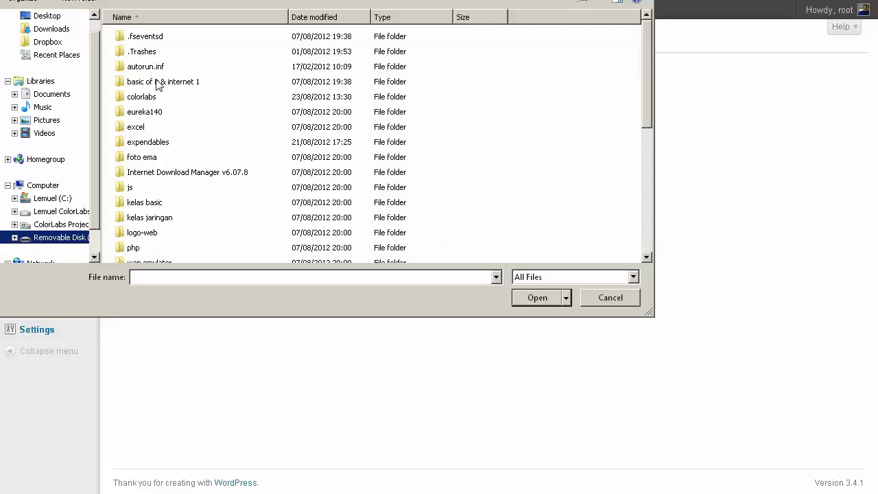
double_click(142, 100)
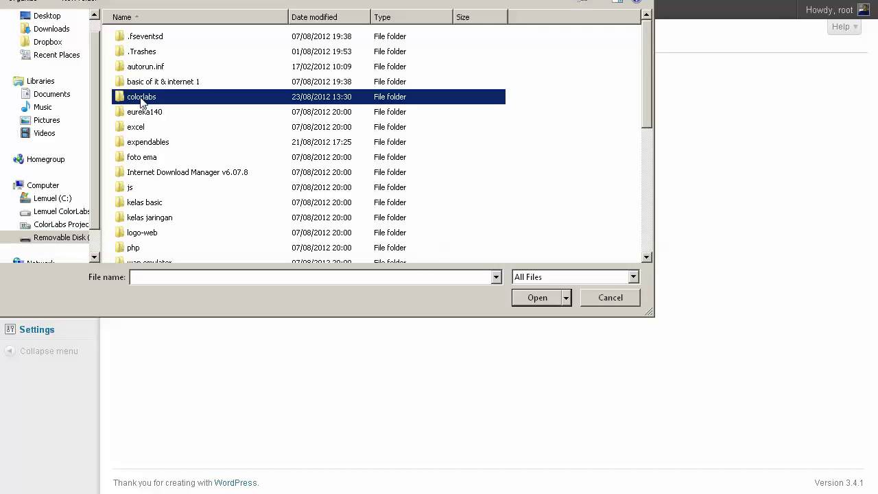
left_click(156, 274)
type("galer")
key("Down")
key("Down")
key("Return")
key("Return")
left_click(307, 144)
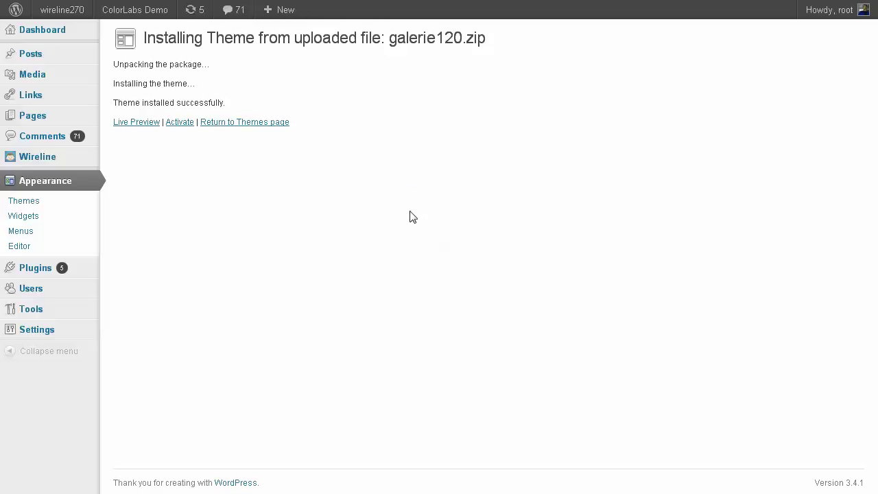
left_click(186, 128)
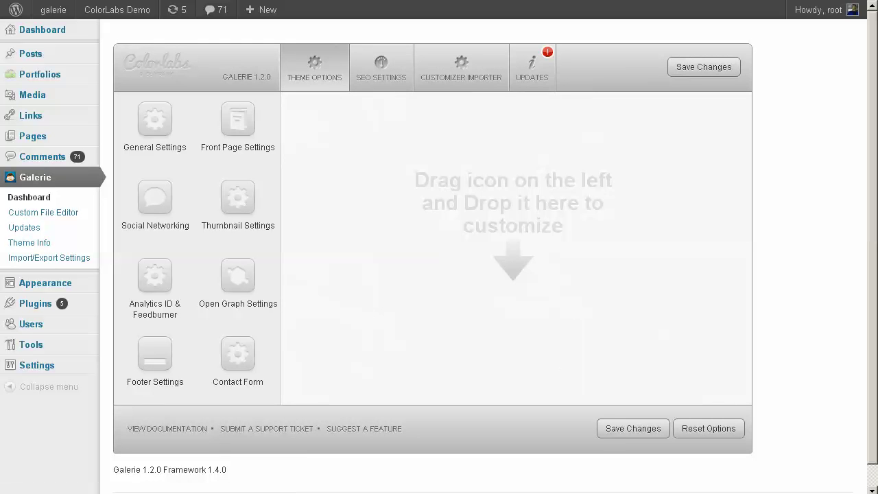
key("alt+Tab")
key("ctrl+a")
type("ok this is the dash")
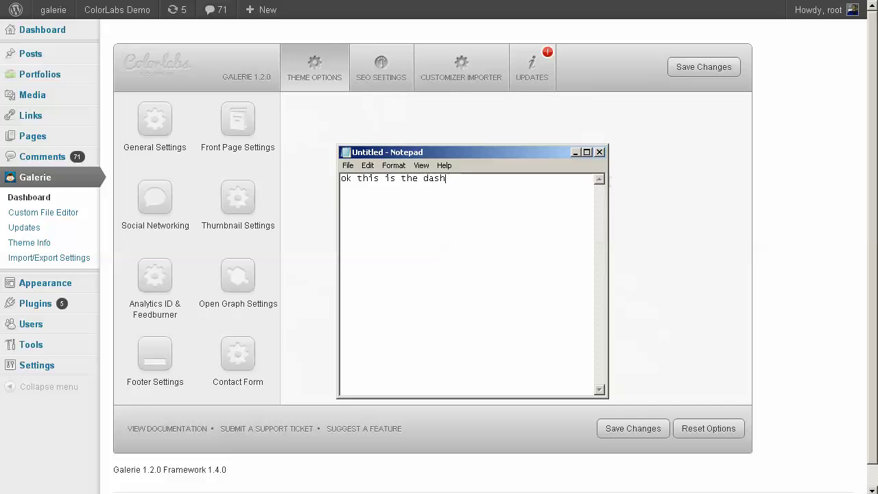
type("board of galerie theme. before using it")
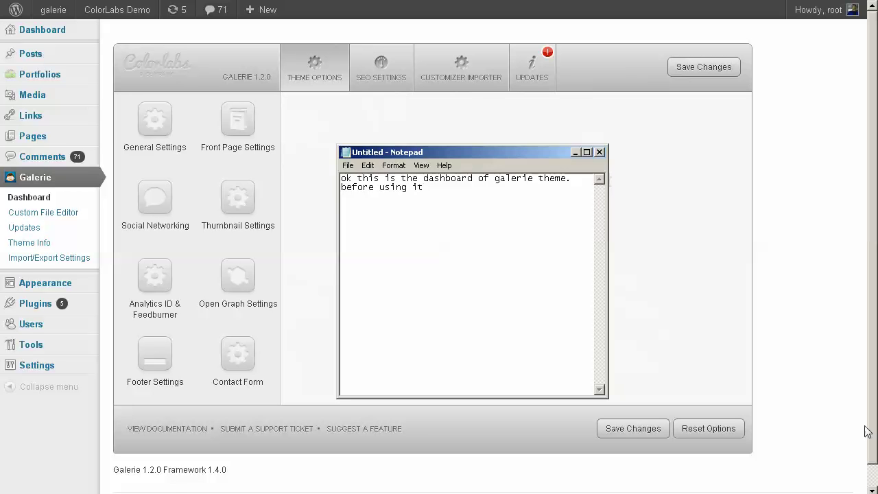
key("ctrl+a")
key("BackSpace")
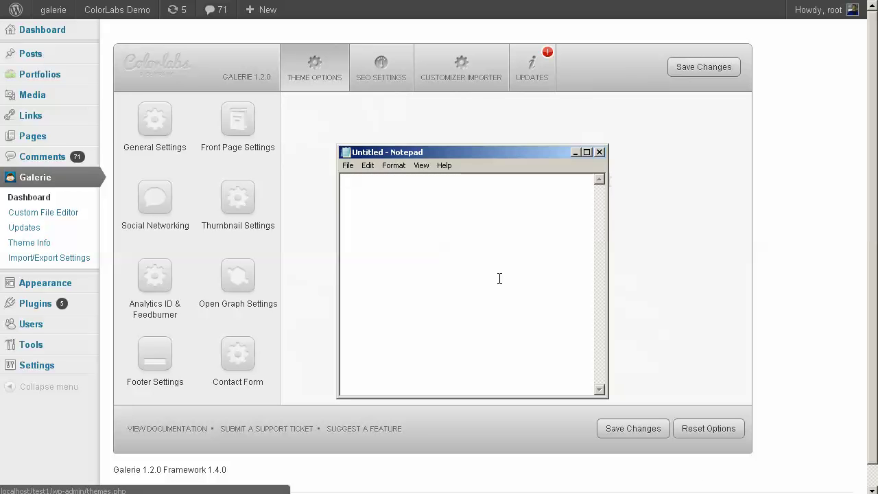
Step: Write 'ok before we start using this theme let us check the notification first (red pin)' in the empty Notepad document
type("ok before we start using")
key("BackSpace")
key("BackSpace")
type("ing this theme let us check ")
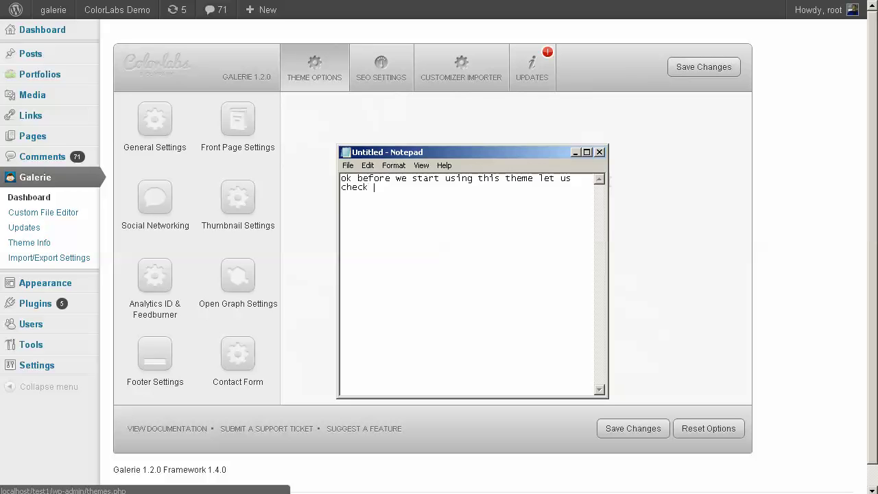
type("the notifica")
type("tion fir")
type("st")
type(" (red")
type("pin)")
Step: Add a new Notepad paragraph reading 'that notification means if there is an update available for framework.'
type("that notid")
type("ication ")
type("means if th")
type("ere is a")
type("n update ")
type("available for")
type(" framework")
Step: Add a third paragraph reading 'framework brings some bugfix related to the core files only, not to the layout'
type("from")
key("BackSpace")
key("BackSpace")
type("amework bring")
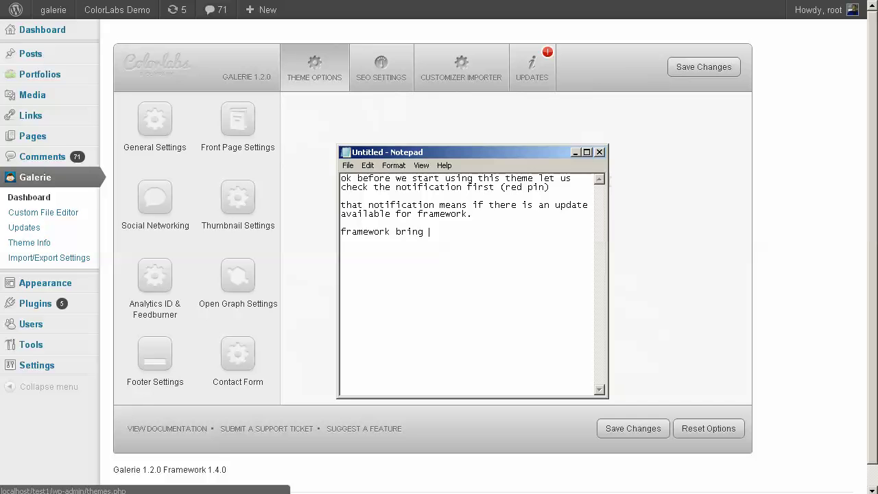
type("s some bugfix related to the coe")
key("BackSpace")
type("re files o")
type("nly, not to the")
type(" layout")
Step: Append '(file affected: includes and functions)' to the end of the framework paragraph
type(" (f")
type("ile affec")
type("ted")
type(": includes ")
type("and functi")
type("ons)")
Step: Change 'file' to 'folder' in the parenthetical remark and separate the remark from the framework paragraph with a blank line
left_click(576, 240)
key("BackSpace")
key("BackSpace")
key("BackSpace")
key("BackSpace")
type("older")
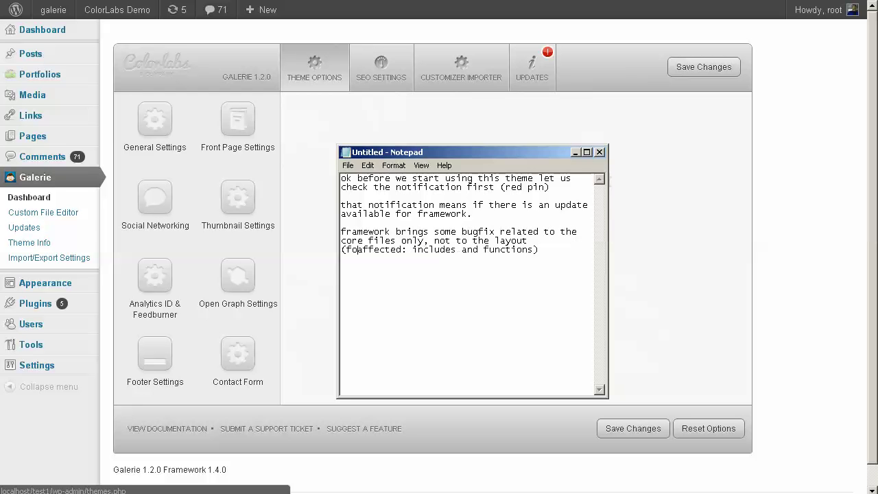
left_click(549, 240)
key("Return")
key("Return")
left_click(580, 266)
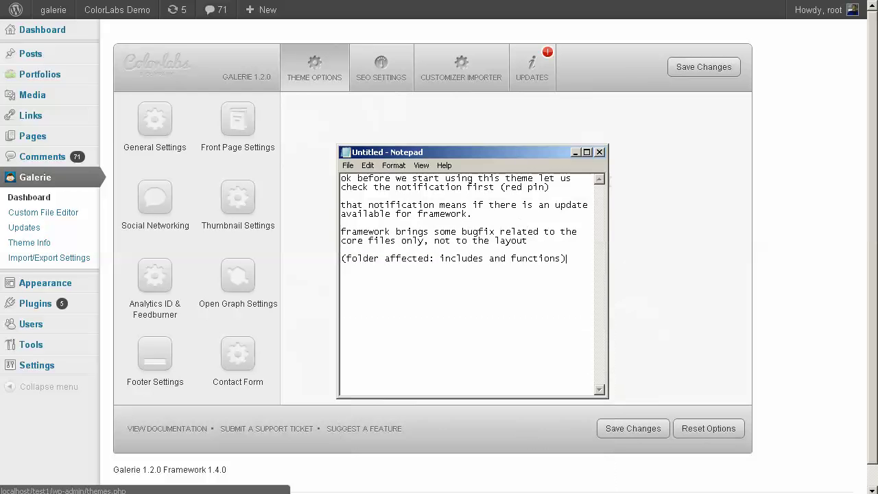
Step: Switch back to WordPress and run the ColorLabs framework update from the Galerie updates page
key("alt+Tab")
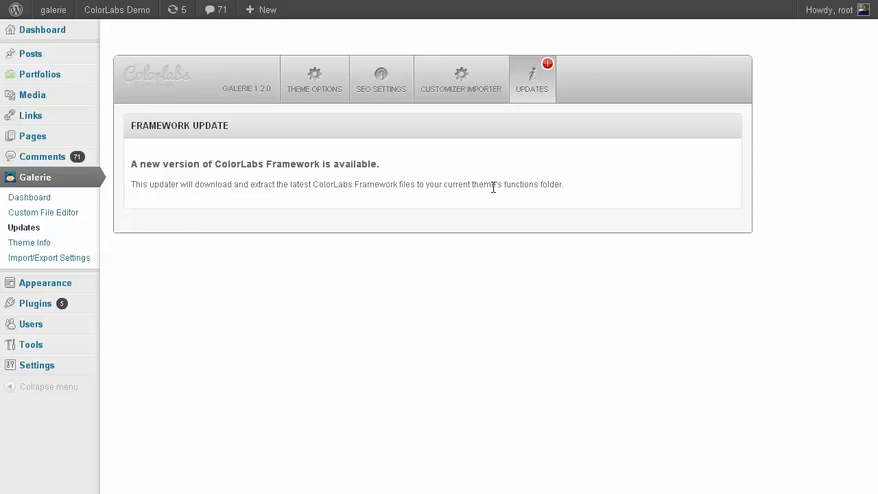
left_click(190, 272)
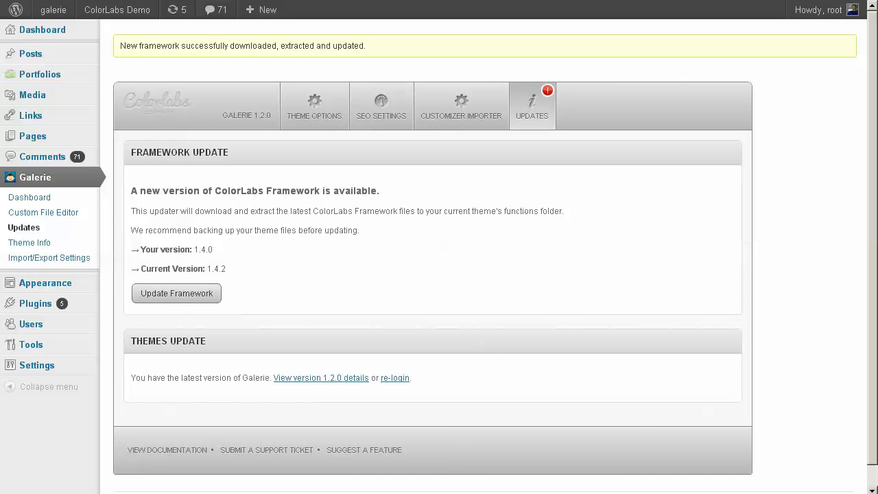
Step: Bring Notepad back and replace its text with 'ok notification at the top (yellow ribbon)'
left_click_drag(487, 491, 512, 157)
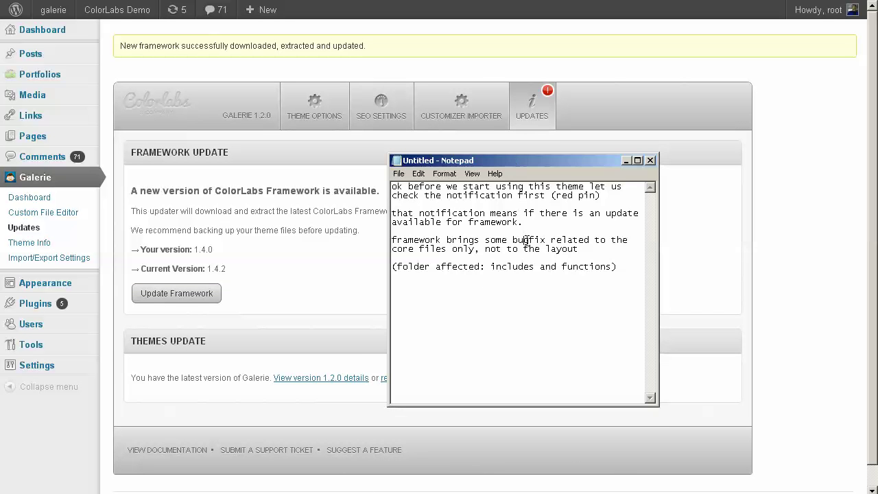
key("ctrl+a")
type("ok notification")
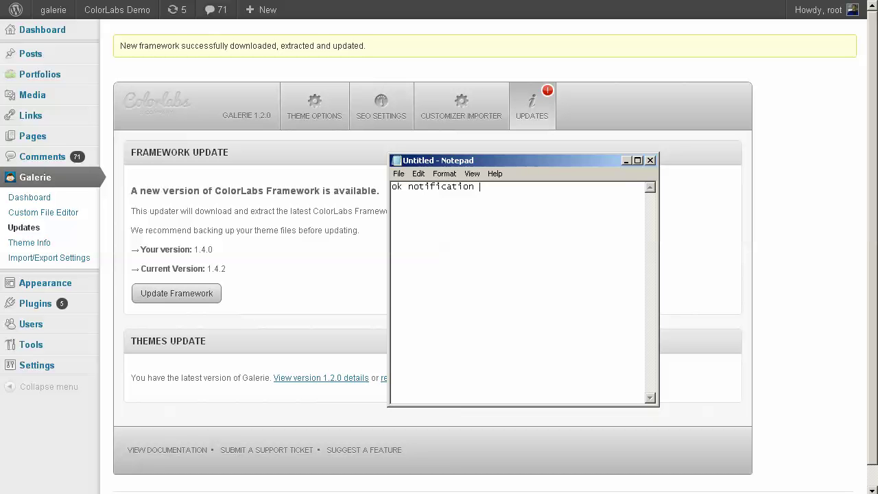
type(" at the top ")
type("(yellow")
type(" ribbon)")
Step: Continue the note with 'already displayed but the version is still same. to make it updated, please click again on updates'
type(" already show")
key("BackSpace")
key("BackSpace")
key("BackSpace")
key("BackSpace")
type("displayed but the version is still same")
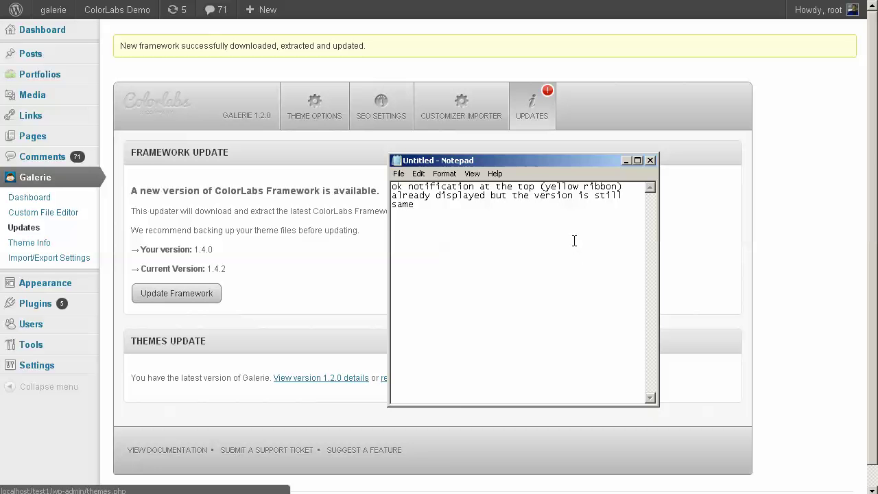
type(". to make it updated, please click again on updates")
Step: Switch back to WordPress and reload the Galerie updates page to check the framework version
key("alt+Tab")
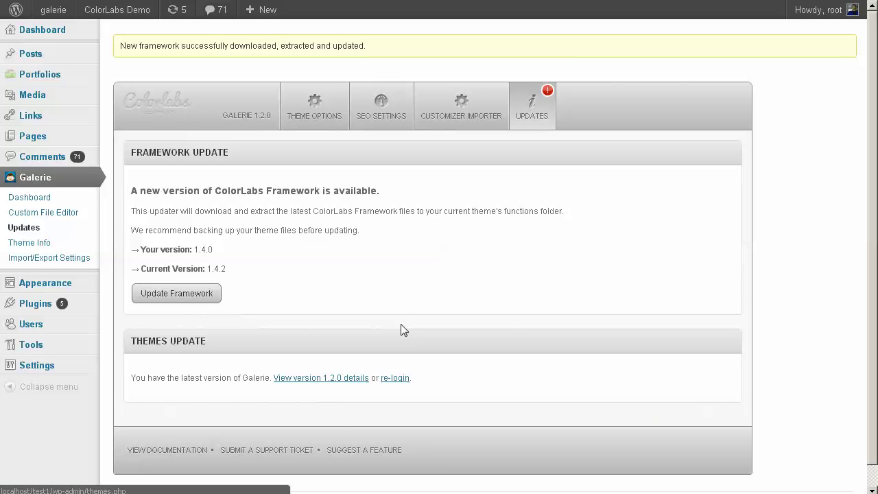
left_click(69, 228)
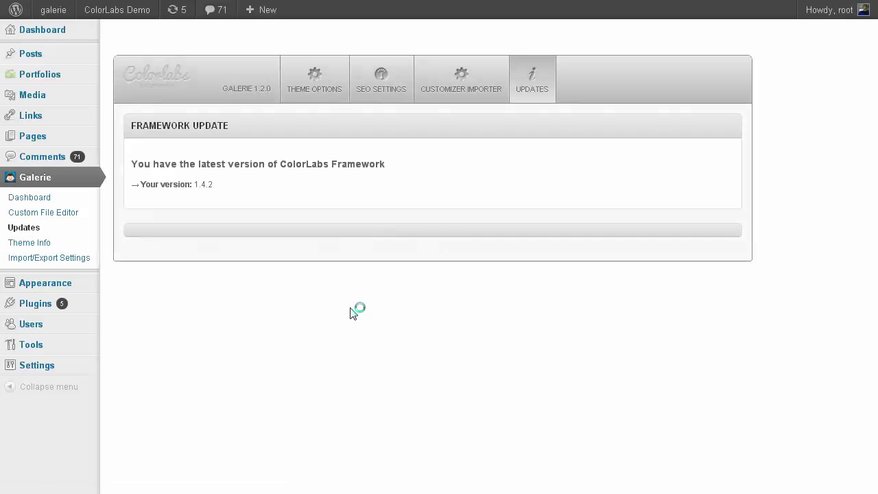
Step: Return to Notepad and replace the note with 'see, the framework version already updated'
left_click(403, 488)
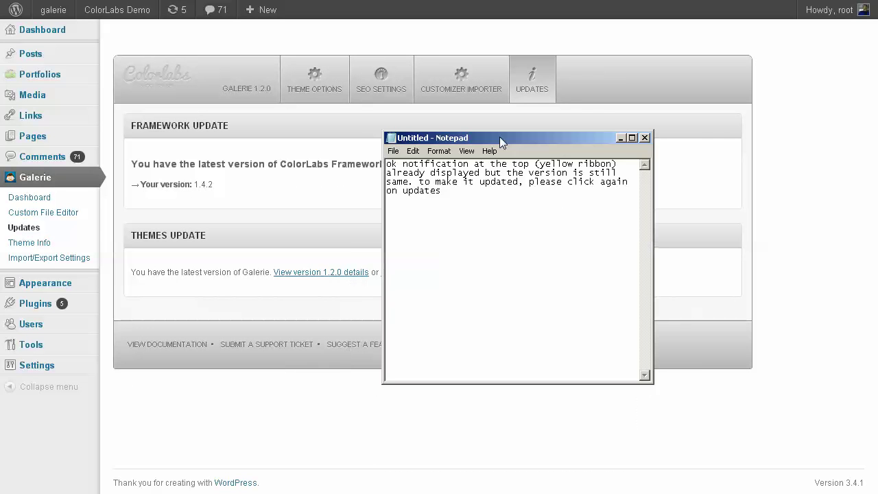
key("ctrl+a")
type("see, the ")
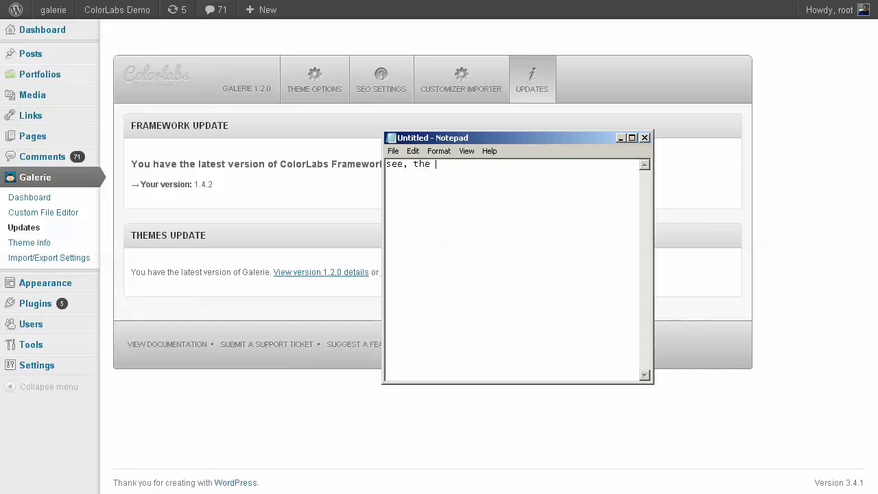
type("freq")
key("BackSpace")
key("BackSpace")
type("amework version already updated")
Step: Replace the note with 'ok now let us check the dashboard panel' and put Notepad out of view
key("ctrl+a")
type("ok now let us chec k the dashboard panel")
left_click_drag(479, 137, 389, 493)
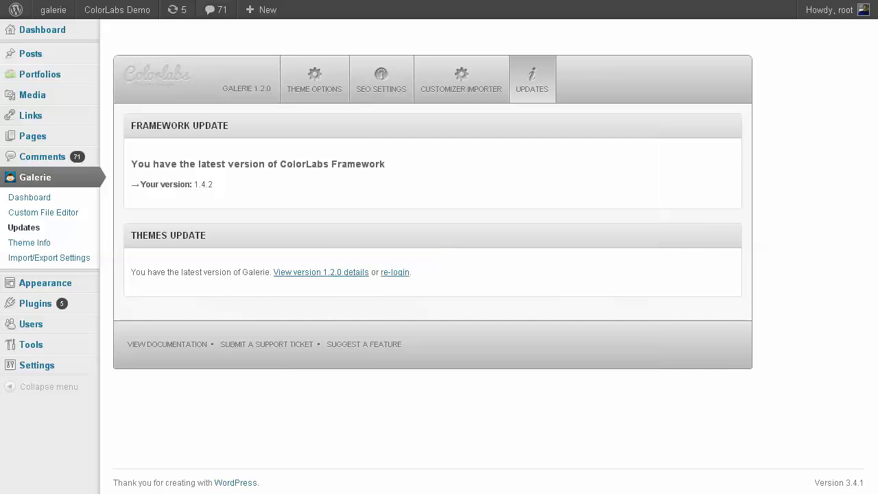
Step: Open Galerie's theme options, load General Settings into the customization area, and review all of its options
left_click(332, 103)
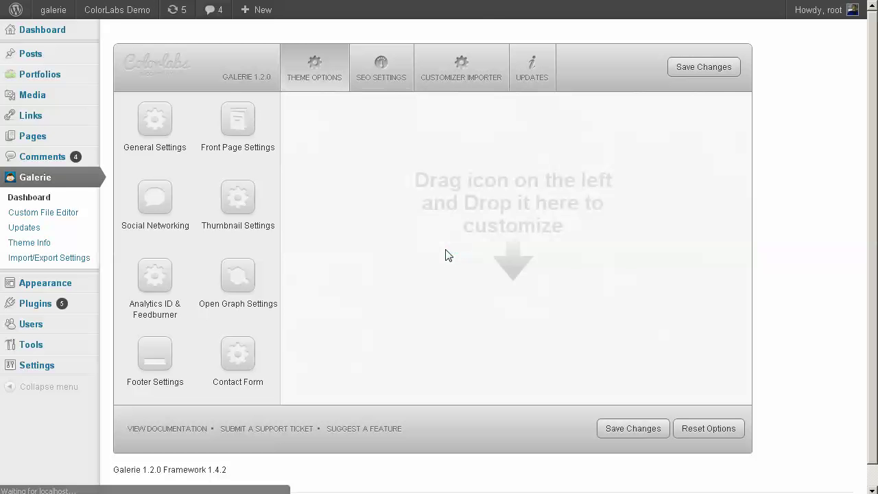
left_click_drag(155, 132, 437, 247)
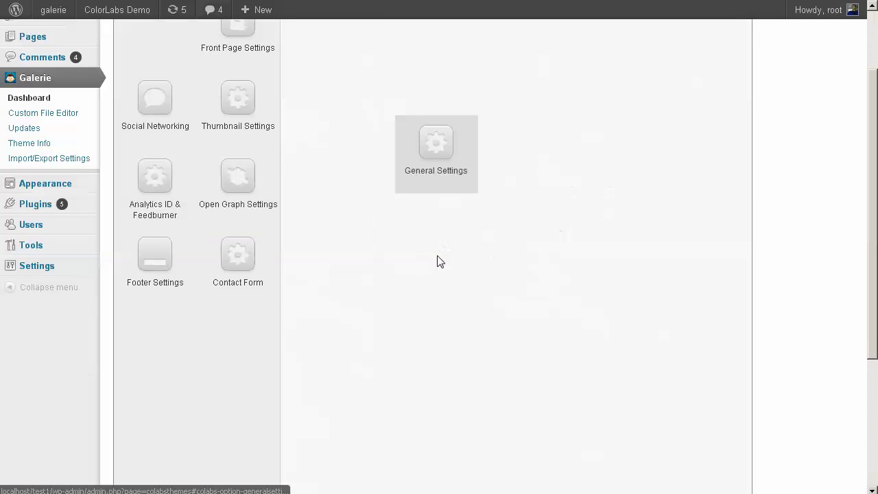
scroll(412, 251, "down", 3)
scroll(410, 255, "up", 5)
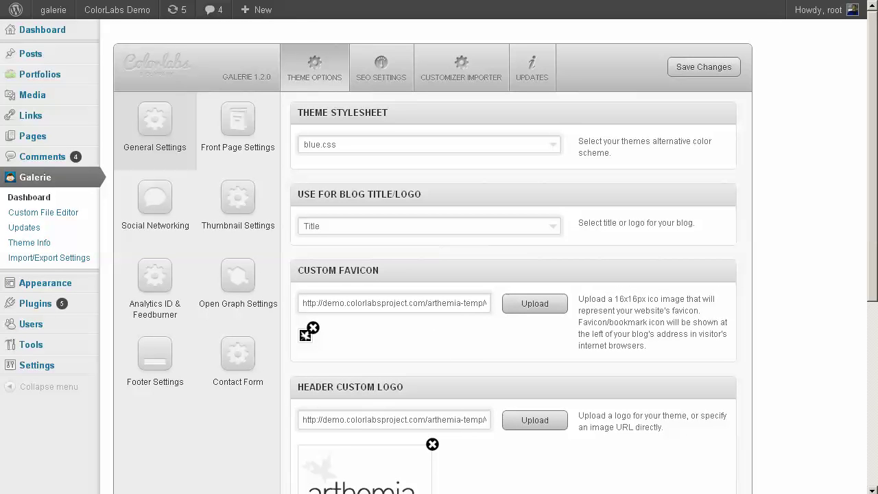
scroll(707, 278, "down", 5)
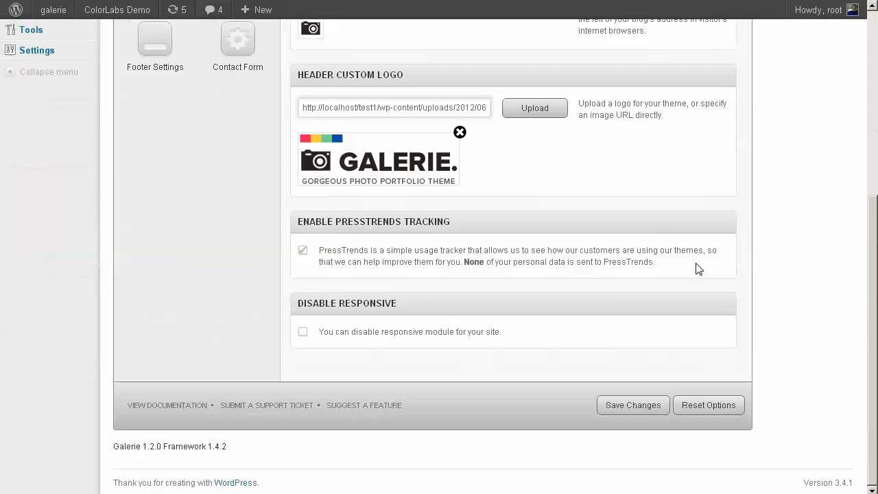
scroll(699, 269, "up", 5)
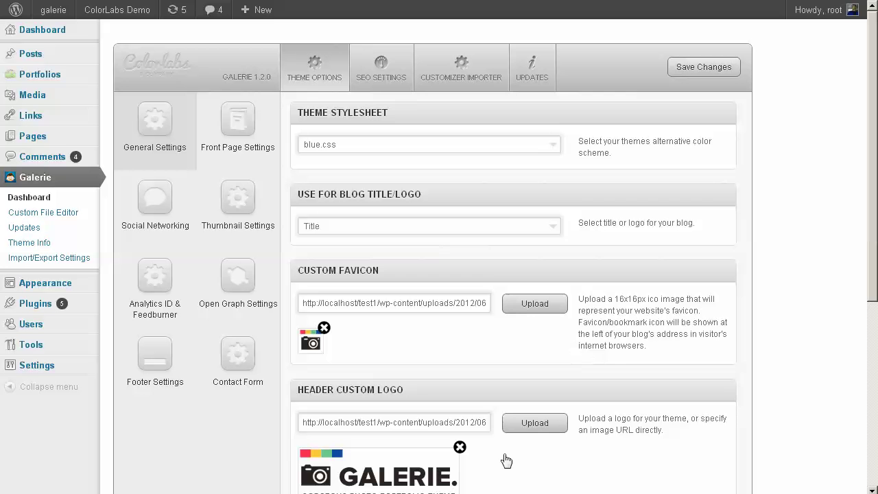
Step: Place Notepad beside the General Settings options and replace its text with 'ok let's start from general settings.'
left_click_drag(616, 277, 719, 159)
key("ctrl+a")
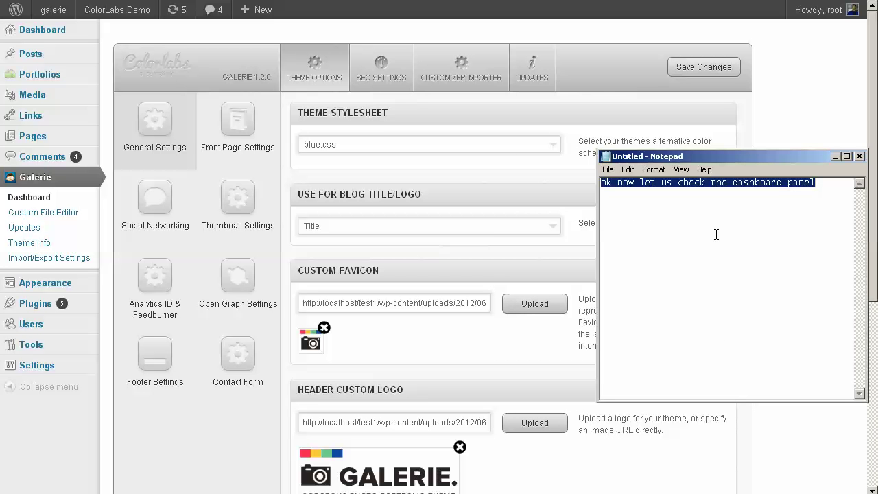
type("ok let's ")
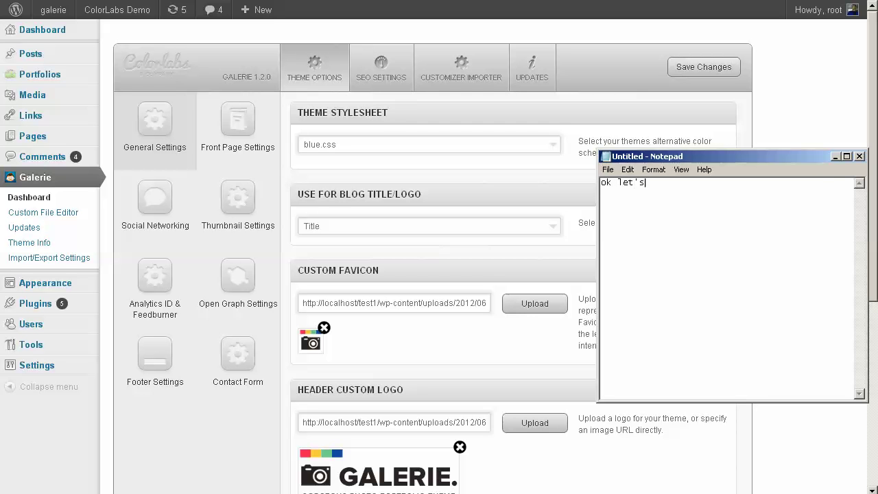
type("start from")
type(" general settings")
Step: Start a new paragraph with 'the first is theme stylesheet, if you ever use Arthemia then you'
type("the firs")
type("t is theme s")
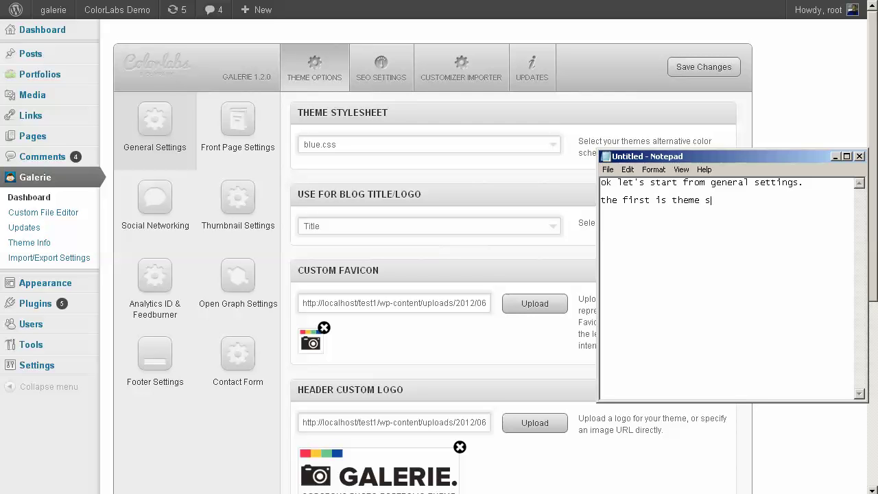
type("tylesheet, fi")
key("BackSpace")
key("BackSpace")
type("if you ever use Arthemia then you")
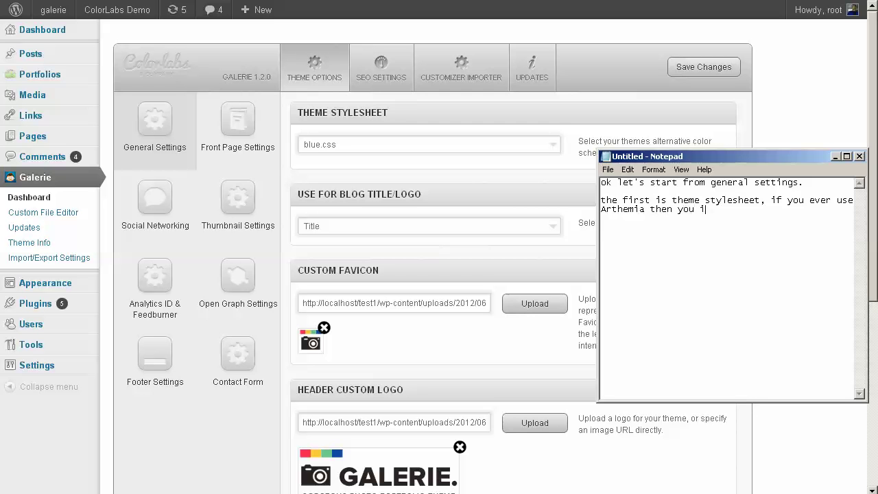
Step: Complete the stylesheet paragraph with 'will recognize this feature. with this feature you can change the layout color'
type(" will recognize this feature. with this feature you can")
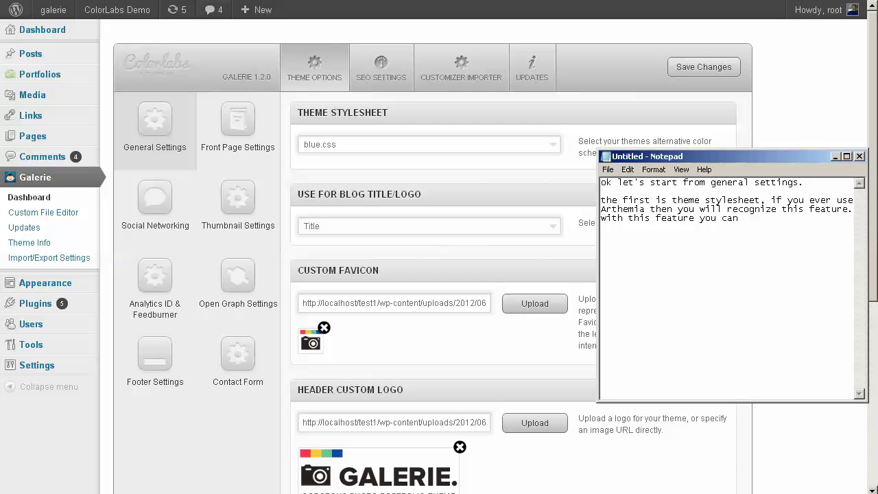
type(" change the layout color")
Step: View the color schemes available for the theme stylesheet and keep blue.css selected
left_click(408, 208)
left_click(406, 148)
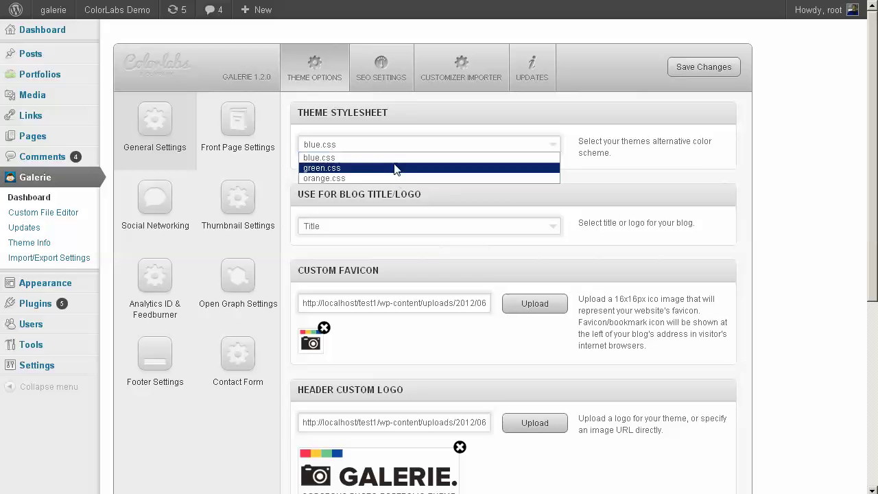
left_click(414, 145)
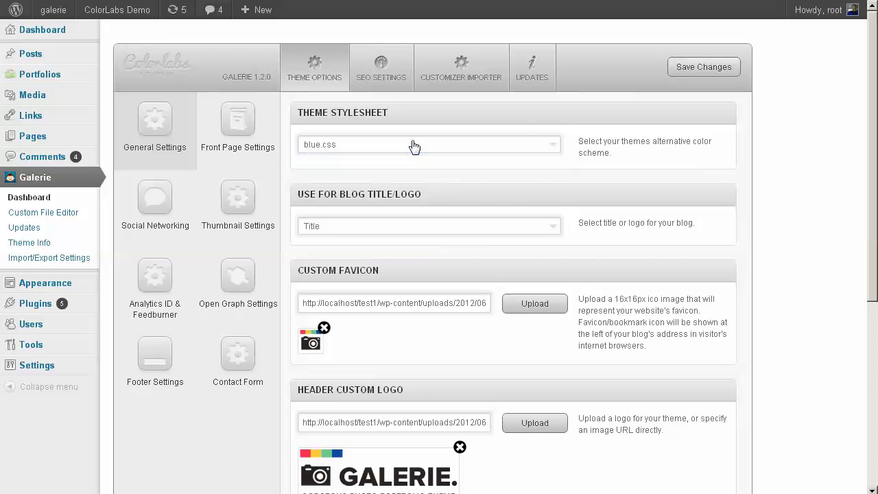
Step: Switch to Notepad and replace its text with 'you can also set to displaying blog title or your own custom'
key("alt+Tab")
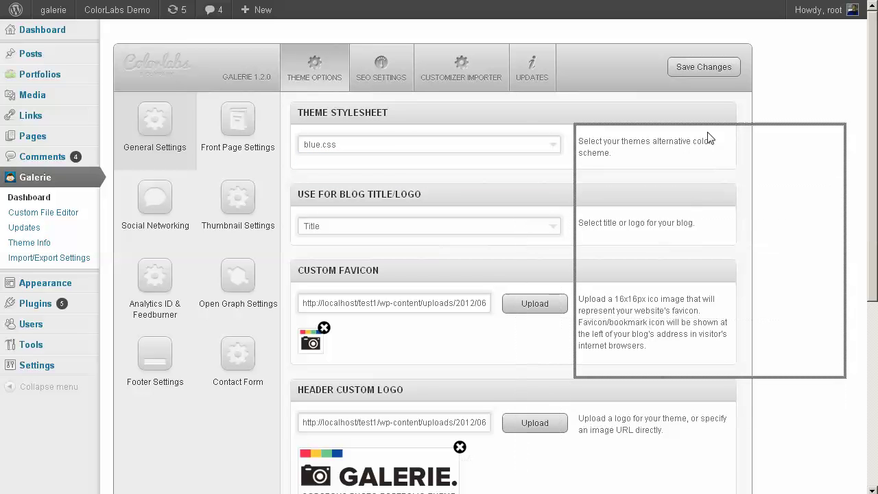
key("ctrl+a")
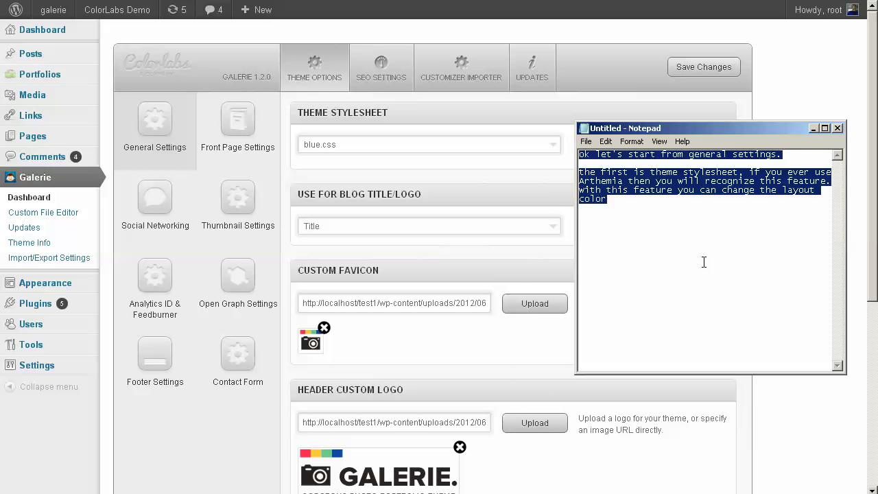
type("you can also choose to")
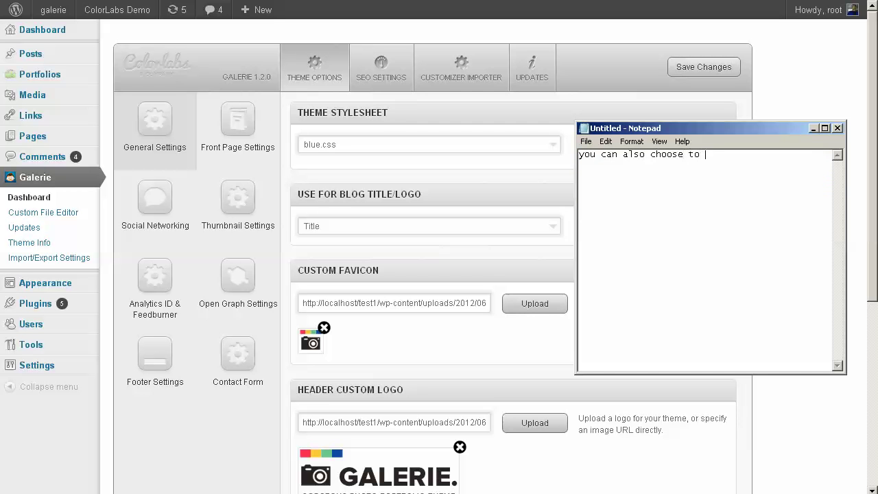
key("BackSpace")
key("BackSpace")
key("BackSpace")
key("BackSpace")
key("BackSpace")
key("BackSpace")
key("BackSpace")
key("BackSpace")
type("set to displaying blog title or your own custom, i")
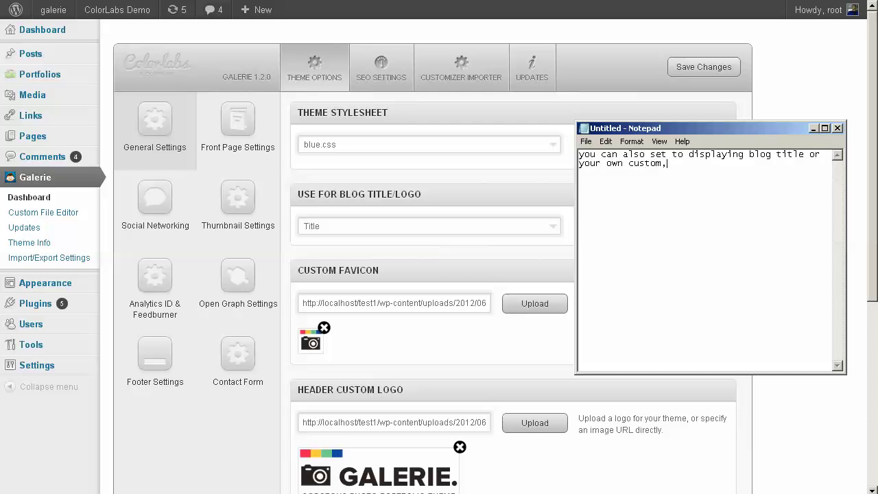
Step: Continue the note with 'logo. if you want to displaying logo'
type("ogo. if you wan")
type("o displaty")
key("BackSpace")
key("BackSpace")
type("ying logo")
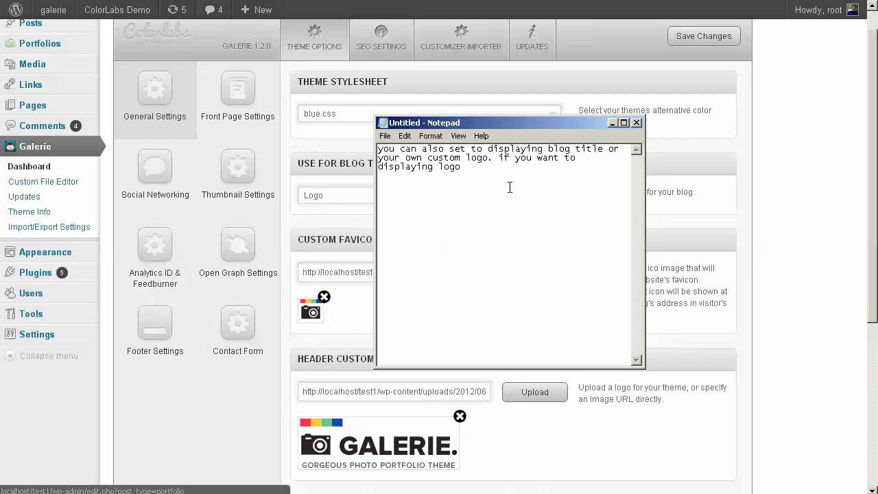
Step: Continue the logo sentence with 'make sure if your logo size is'
type("make sure if your logh size is 270 x 9")
key("BackSpace")
key("BackSpace")
key("BackSpace")
key("BackSpace")
key("BackSpace")
key("BackSpace")
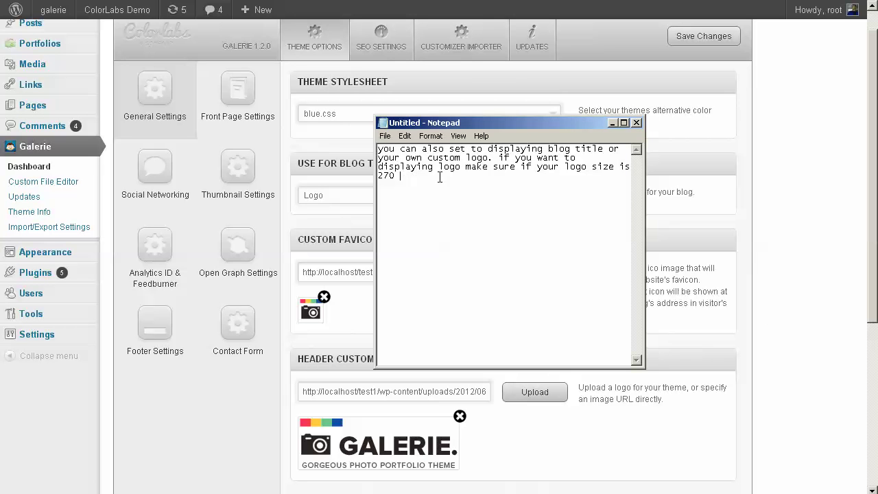
Step: Enter '230 x 72px' as the logo size and begin a new paragraph with 'this size is the recomended size, if you'
type("30 x 72px  this size is the recomended size, if you are")
key("BackSpace")
key("BackSpace")
key("BackSpace")
key("BackSpace")
Step: Complete the sentence with 'have some experience or skills using HTML and CSS you can modify it by your self' and move Notepad aside
type("have some experience or skills using HTML and CSS you can modify it by your self")
left_click_drag(520, 126, 442, 493)
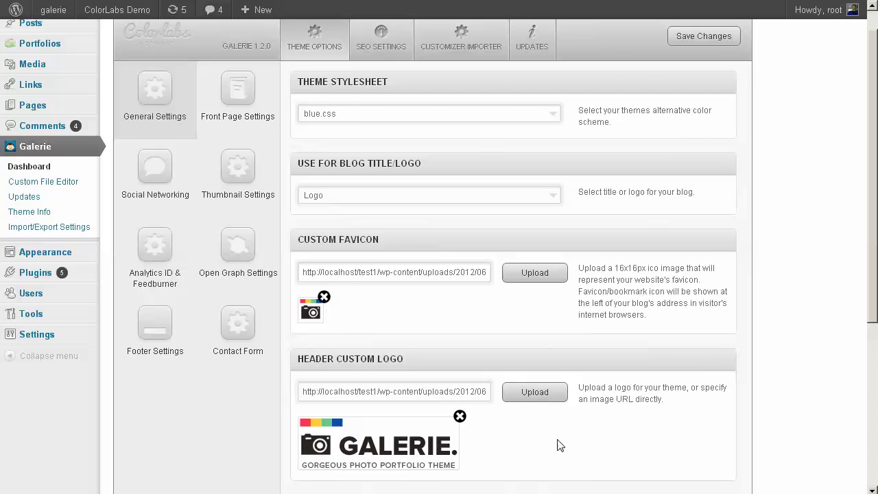
Step: Place Notepad beside the PressTrends option and replace its text with 'then presstrends tracking. this feature is for our improvement'
scroll(586, 333, "down", 4)
left_click_drag(638, 492, 729, 100)
key("ctrl+a")
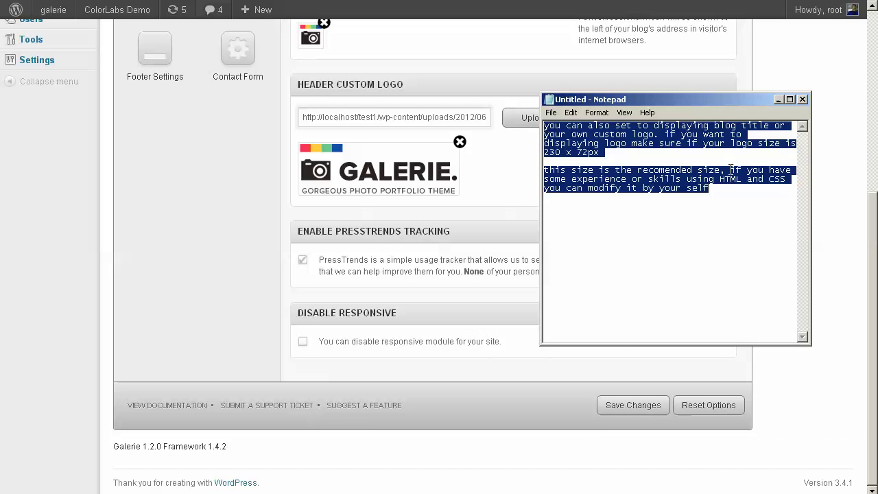
type("then pres")
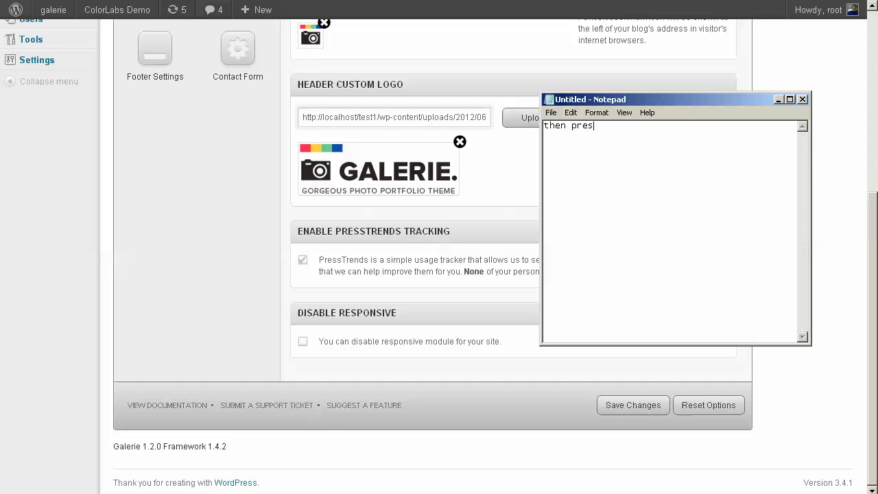
type("strends tracking. this featuer")
key("BackSpace")
key("BackSpace")
type("re ")
type("is for our ")
type("improvement")
type(", with this f")
type("eature ")
type("we w")
type("ill understan")
type("d")
key("BackSpace")
key("BackSpace")
key("BackSpace")
key("BackSpace")
key("BackSpace")
key("BackSpace")
key("BackSpace")
key("BackSpace")
key("BackSpace")
key("BackSpace")
type("help us")
left_click_drag(735, 136, 758, 189)
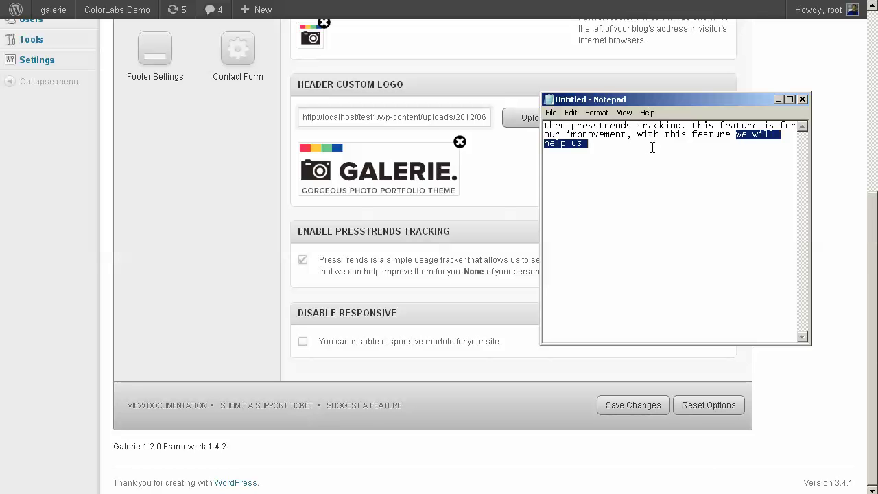
Step: Replace the wording after 'our improvement,' with 'this feature will help us to understand how our customer use the theme'
left_click_drag(638, 135, 745, 249)
type("this feature")
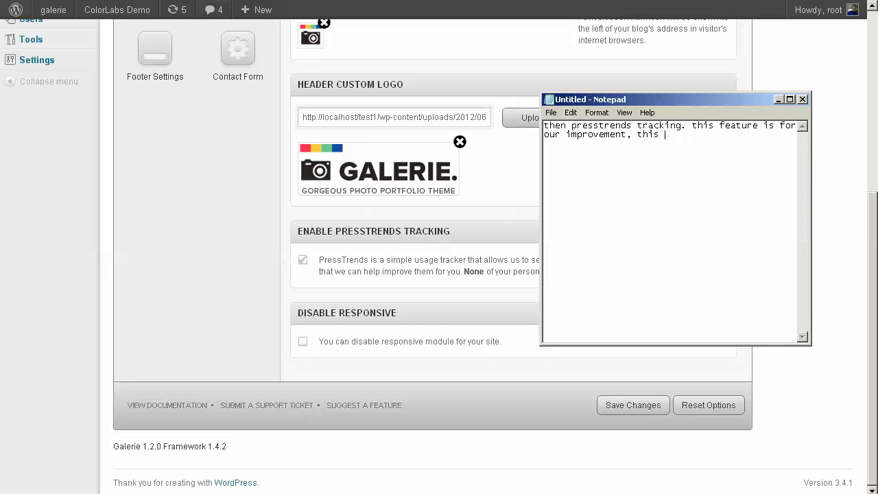
type(" will help us to un")
key("BackSpace")
type("nderstand how u")
key("BackSpace")
type("our cust")
type("omer use the theme")
Step: Complete the PressTrends sentence with 'and none of your personal information will be send to us'
type(" and none of")
type(" your personal")
type(" information")
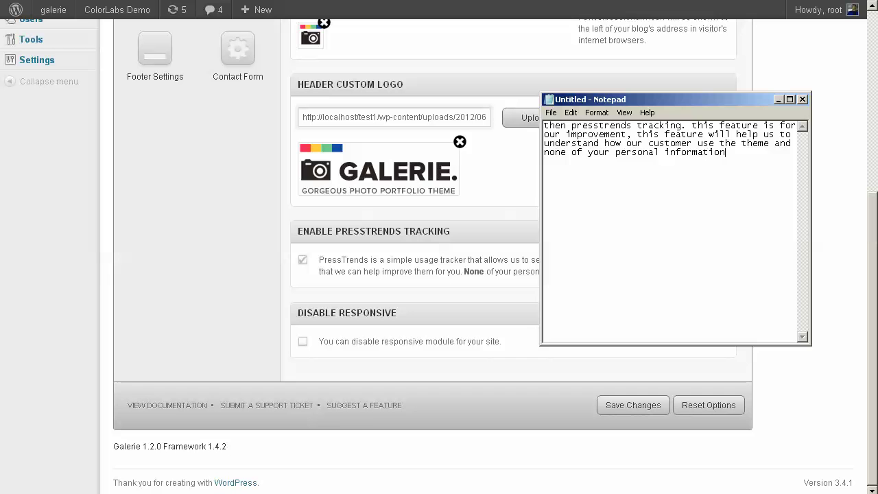
type(" will be send to us")
Step: Start a new paragraph with 'and the last is disable responsive'
key("Return")
key("Return")
type("and ")
type("the last is")
type(" disable r")
type("espon")
type("sive")
Step: End that sentence with a period and begin the following one with 'by default'
type(". by this featu")
type("re")
key("BackSpace")
key("BackSpace")
key("BackSpace")
key("BackSpace")
key("BackSpace")
key("BackSpace")
key("BackSpace")
key("BackSpace")
key("BackSpace")
key("BackSpace")
key("BackSpace")
key("BackSpace")
type("f")
key("BackSpace")
type("default")
Step: Complete the sentence with 'smart device like smart phone or tablet will have its own display.'
type(" smart dev")
type("ice ")
type("like")
type(" smart pho")
type("n ")
type(" or ta")
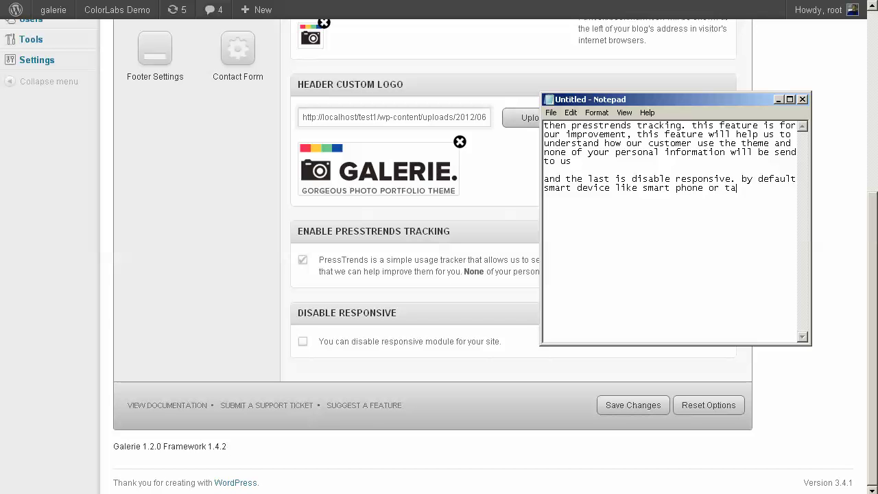
type("blet will hea")
key("BackSpace")
key("BackSpace")
type("ave its own display")
Step: Start another paragraph with 'if you want to have the same display'
key("Return")
key("Return")
type("if you want to have the same display ")
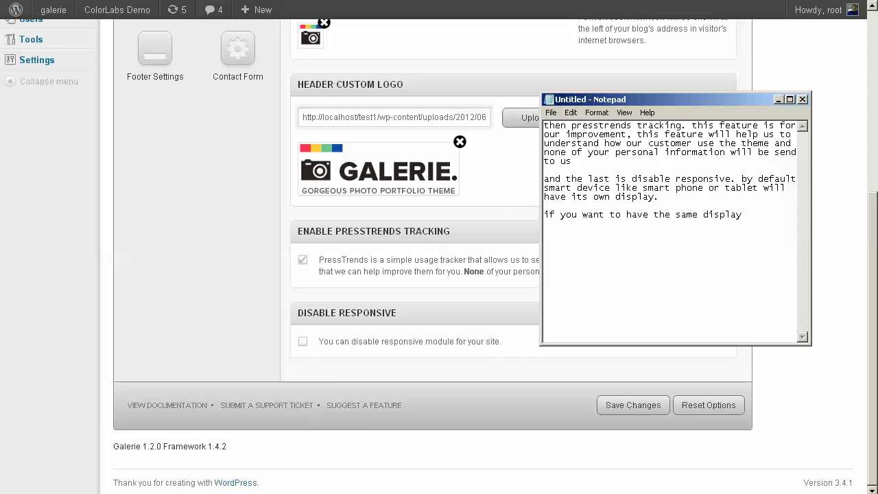
type("at smart dev")
key("BackSpace")
key("BackSpace")
key("BackSpace")
key("BackSpace")
key("BackSpace")
key("BackSpace")
key("BackSpace")
key("BackSpace")
key("BackSpace")
key("BackSpace")
key("BackSpace")
key("BackSpace")
key("BackSpace")
key("BackSpace")
key("BackSpace")
key("BackSpace")
key("BackSpace")
key("BackSpace")
key("BackSpace")
key("BackSpace")
Step: Complete the responsive display sentence with 'as pc's have you can enable this feature'
type("as computer")
key("BackSpace")
key("BackSpace")
key("BackSpace")
key("BackSpace")
key("BackSpace")
key("BackSpace")
key("BackSpace")
key("BackSpace")
type("pc")
type("'s have you can enable this feature")
Step: Return to the theme options, open Front Page Settings, and view the number choices for the front portfolio count
left_click(474, 476)
scroll(494, 459, "up", 5)
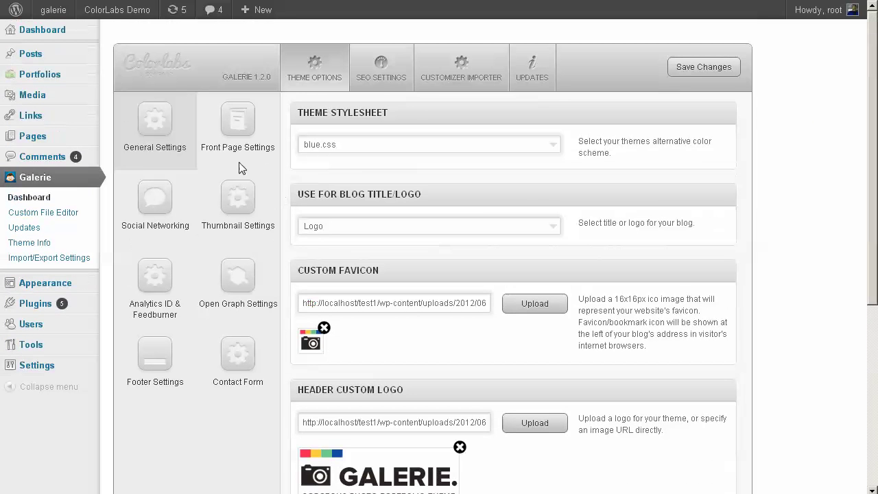
left_click_drag(240, 169, 394, 221)
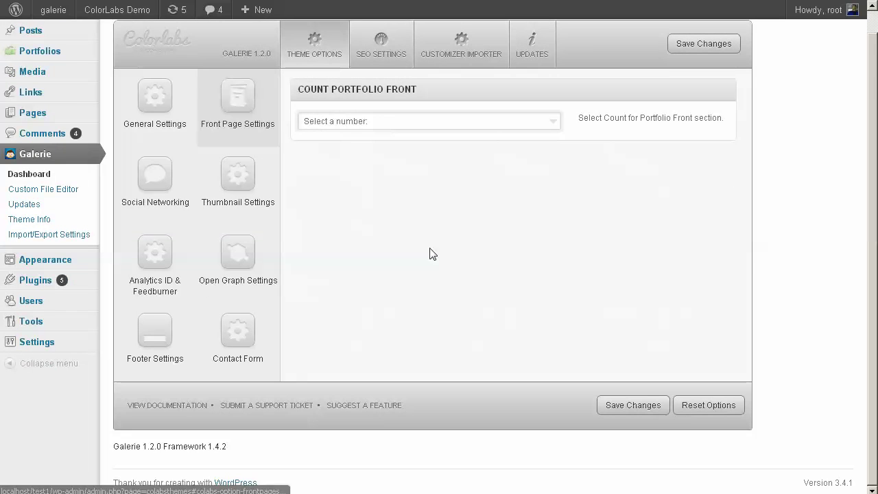
left_click(445, 122)
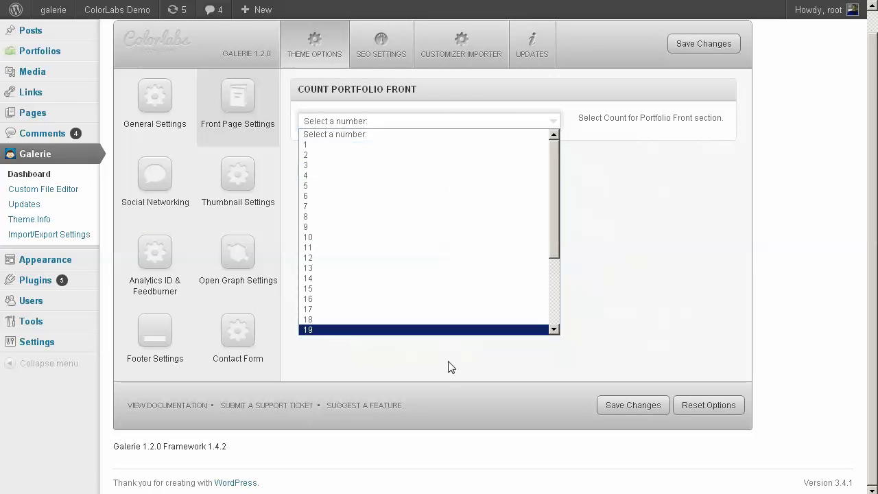
left_click(670, 302)
Step: Switch to Notepad and replace its text with 'the next is front page settings'
key("alt+Tab")
key("ctrl+a")
key("BackSpace")
type("the next ")
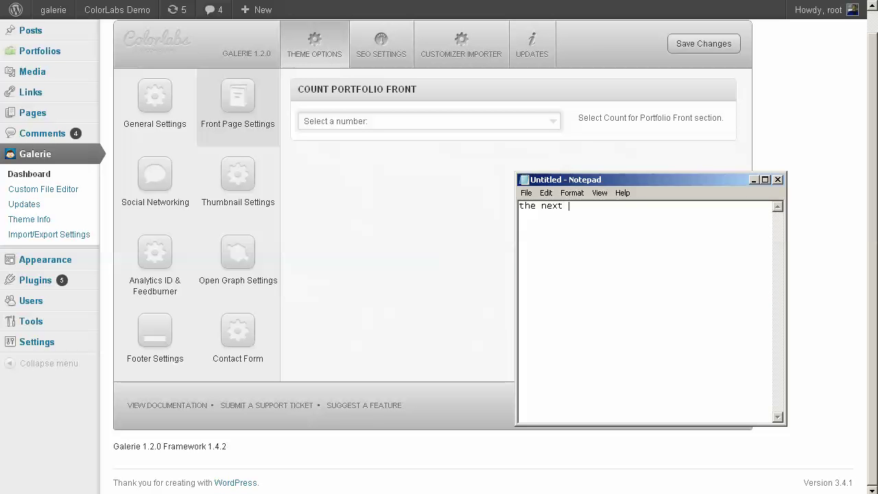
type("is front p")
type("age setti")
type("ngs  ")
Step: Add the paragraph 'at this settings you can set how many portfolios items will be displayed at front page' and move Notepad out of the way
type("at thio")
key("BackSpace")
type("s settings you can set how many port")
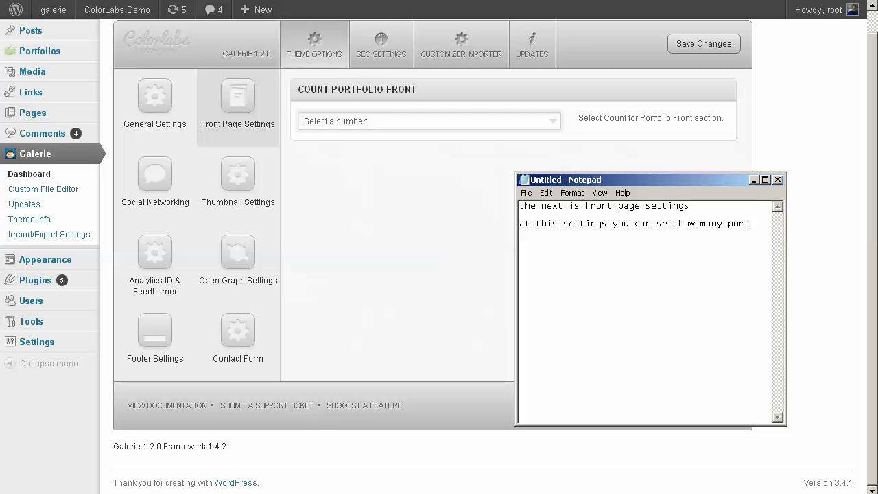
type("folios itemswill be displayed at friont page")
left_click_drag(660, 179, 520, 491)
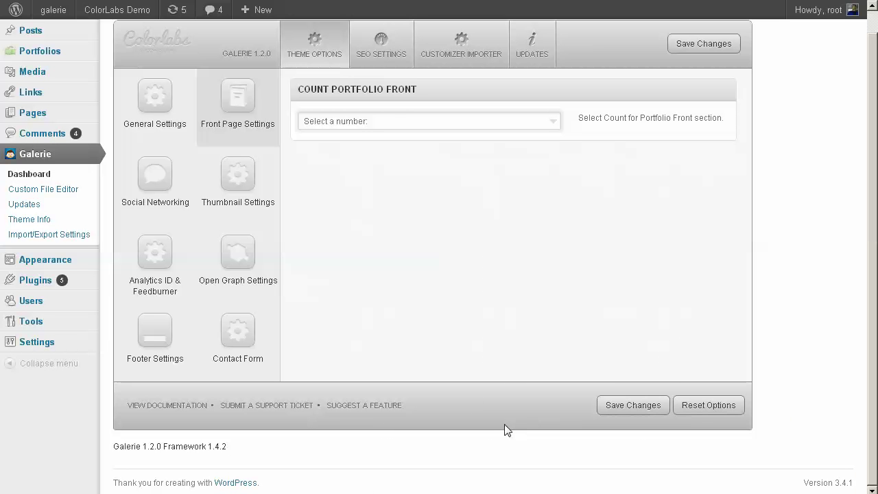
Step: Open the Social Networking settings and review the profile URL fields and social share options
left_click(153, 202)
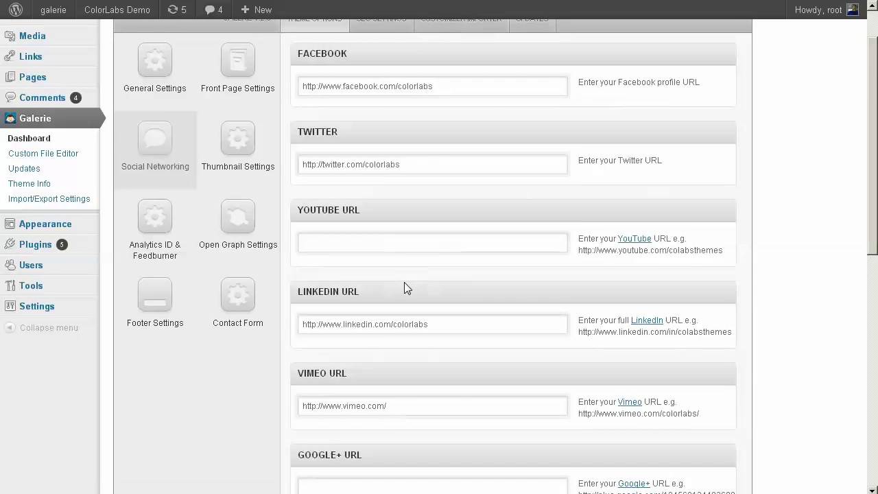
scroll(406, 288, "down", 7)
scroll(466, 200, "up", 5)
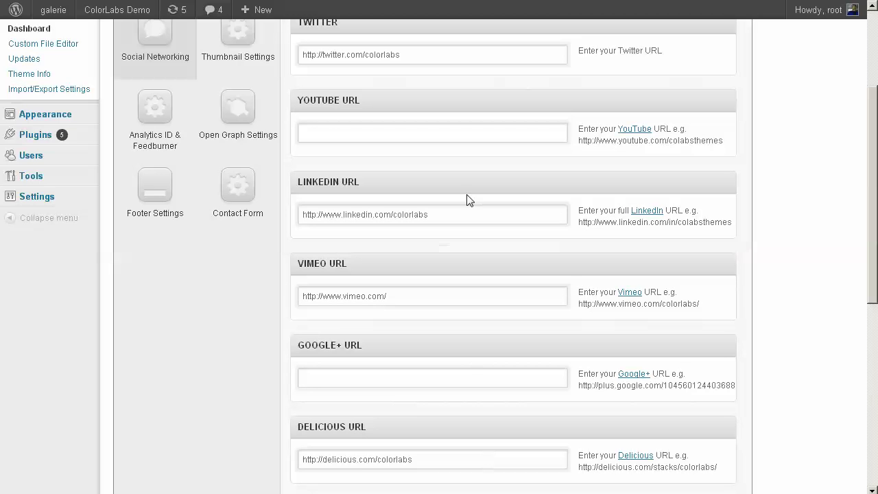
scroll(469, 204, "down", 5)
Step: Switch to Notepad and replace its text with 'the next is social networking'
key("alt+Tab")
key("ctrl+a")
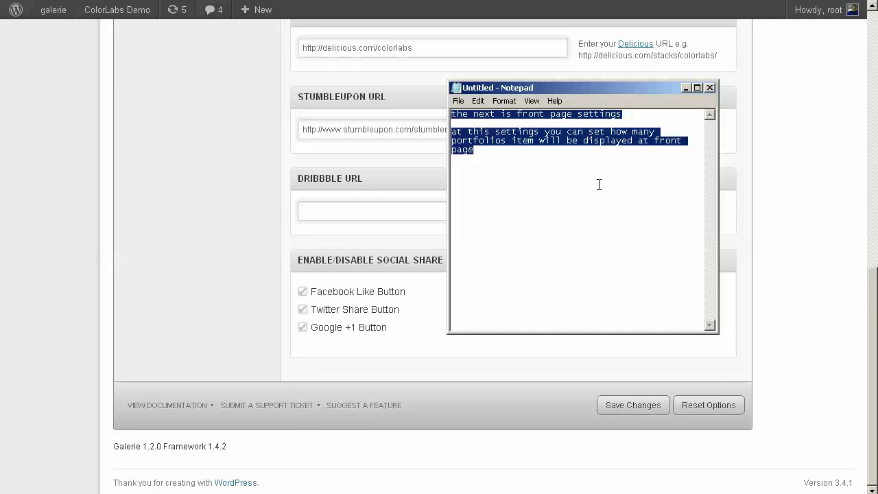
type("also the ne")
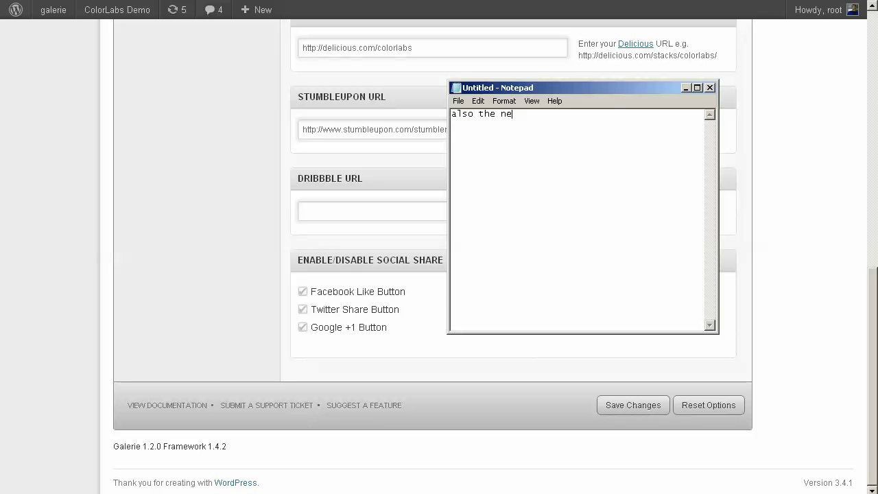
type("xt")
key("BackSpace")
key("BackSpace")
key("BackSpace")
key("BackSpace")
key("BackSpace")
key("BackSpace")
key("BackSpace")
type("the next is social networking")
Step: Start a new paragraph with 'at this options you can insert your social networking url, by inserting the url'
key("Return")
type("at this options you can insert ")
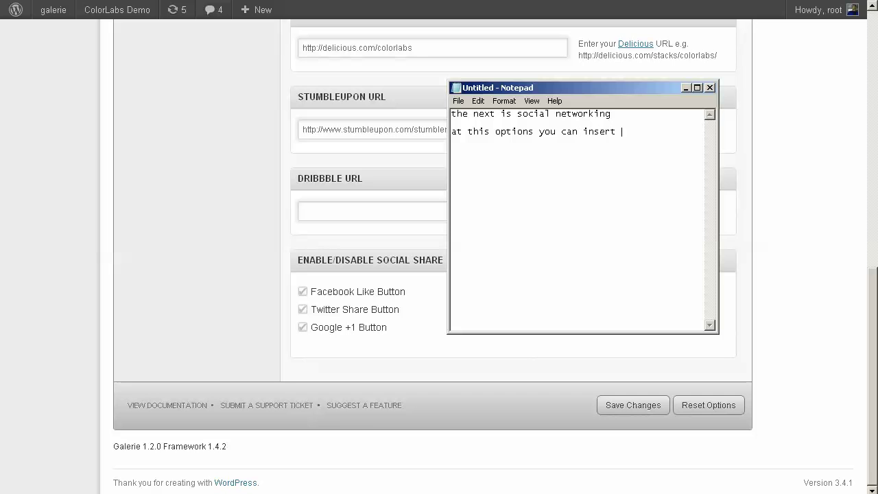
type("your social netwrorking url, by inserting the ur")
key("BackSpace")
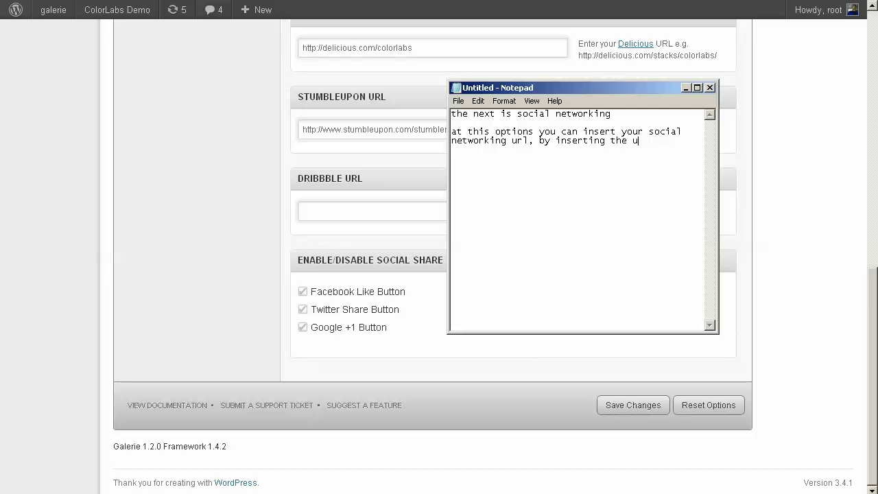
type("rl yg")
key("BackSpace")
key("BackSpace")
Step: Complete the sentence with 'you will have that social networking shortcut displayed at sidebar'
type("you wi")
type("ll have tha")
type("t social networ")
type("king ico")
key("BackSpace")
key("BackSpace")
type("shoe")
type("cu")
type("t displa")
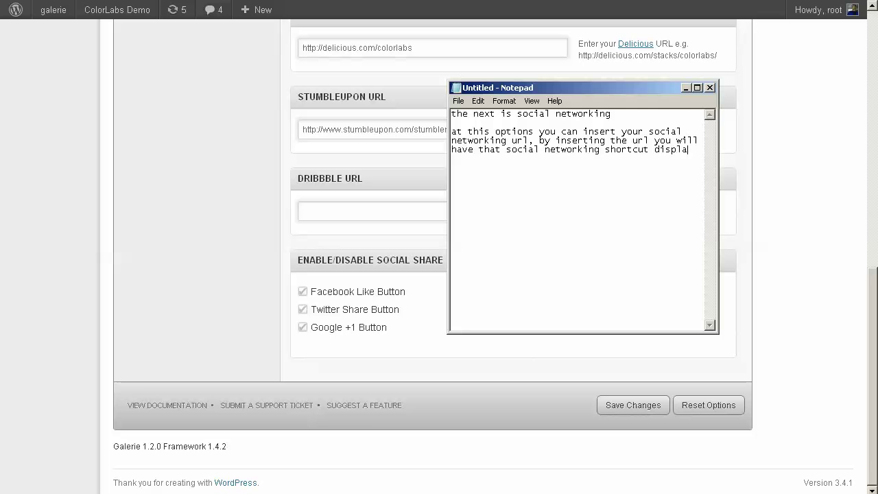
type("yed")
type(" at sidebar")
Step: Add the paragraph 'and also you can set to displaying social share buttons or not' and minimize Notepad
type("and also")
type("you can")
type(" set to di")
type("splaying ")
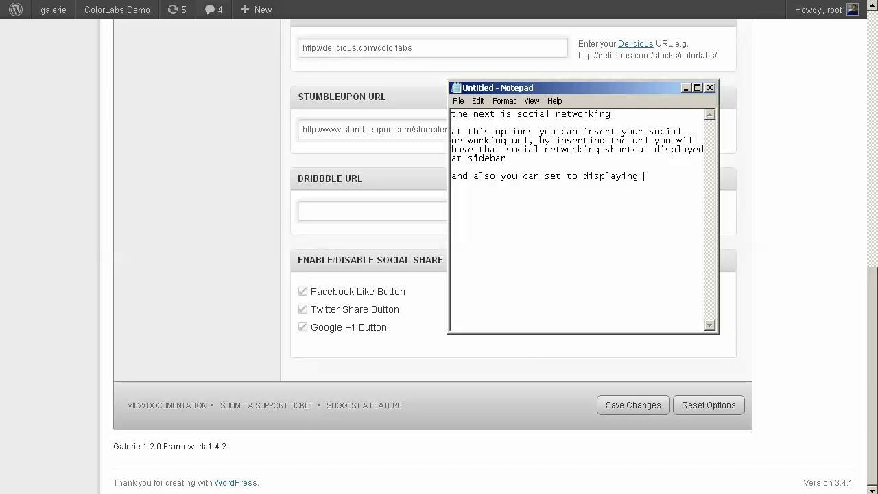
type("social share buttons or not")
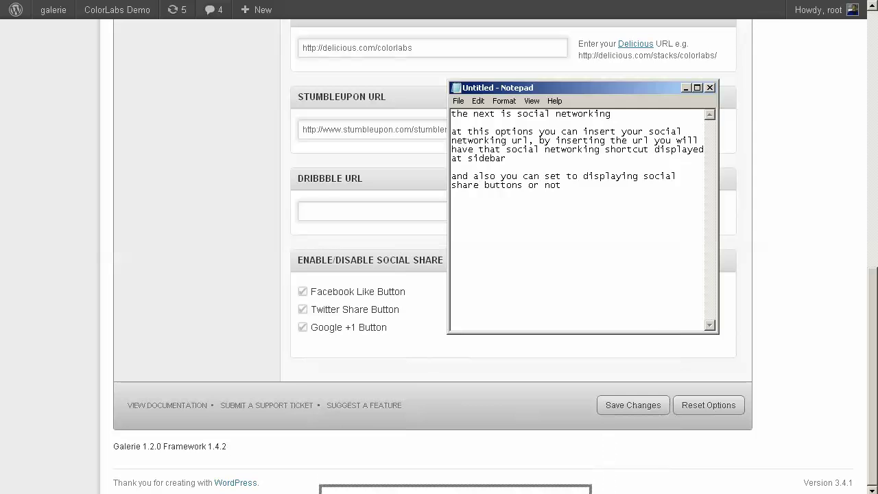
left_click(686, 88)
Step: Open the Analytics ID & Feedburner settings and review the GoSquared token, Google Analytics script and Feedburner URL fields
scroll(503, 309, "up", 10)
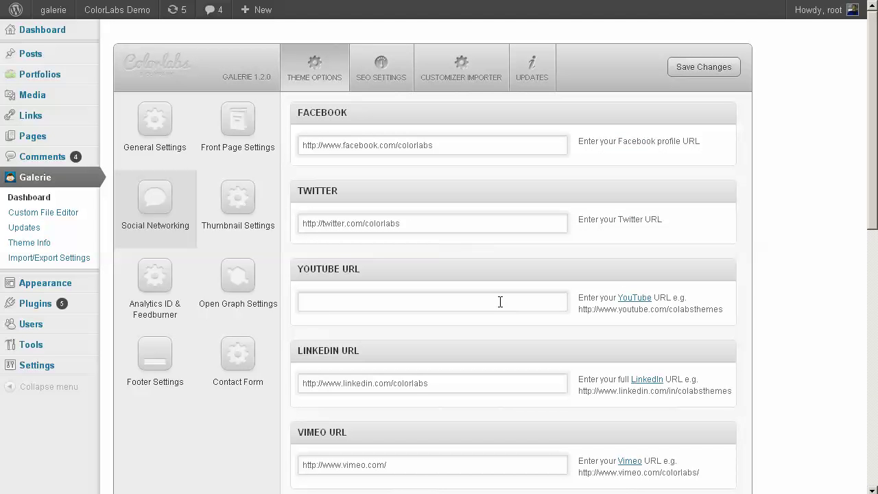
left_click(161, 295)
scroll(545, 337, "down", 2)
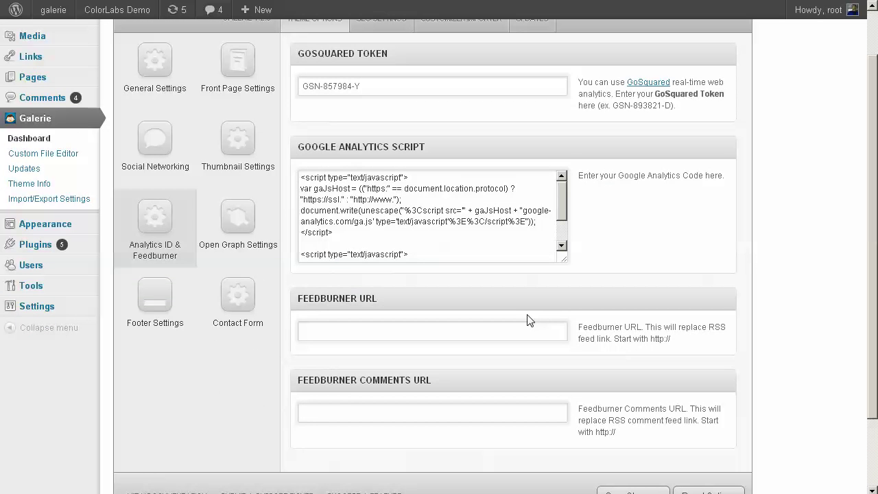
scroll(516, 324, "up", 2)
scroll(514, 321, "down", 5)
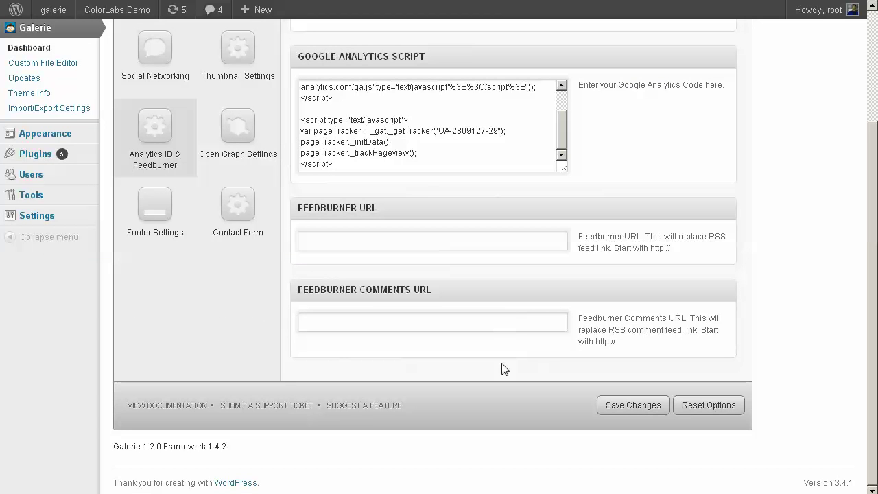
scroll(473, 433, "up", 5)
scroll(472, 434, "down", 5)
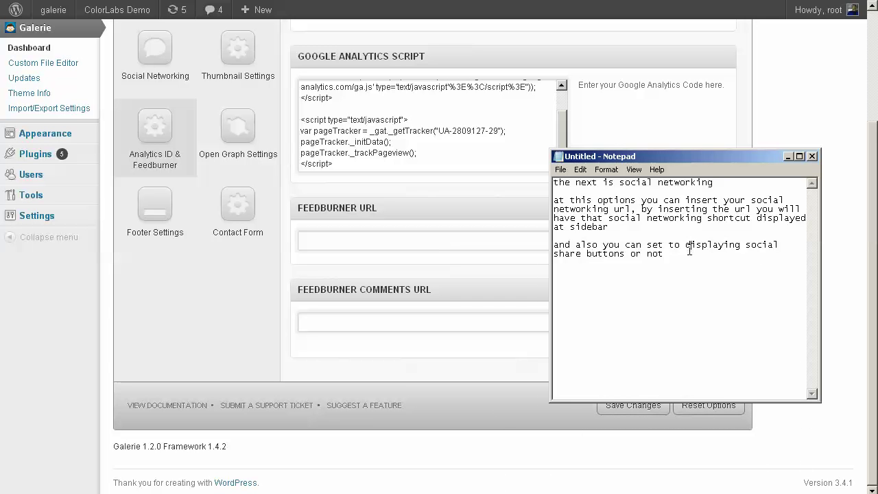
Step: Replace the Notepad text with 'the next is analytics id & feedburner'
key("ctrl+a")
type("the ")
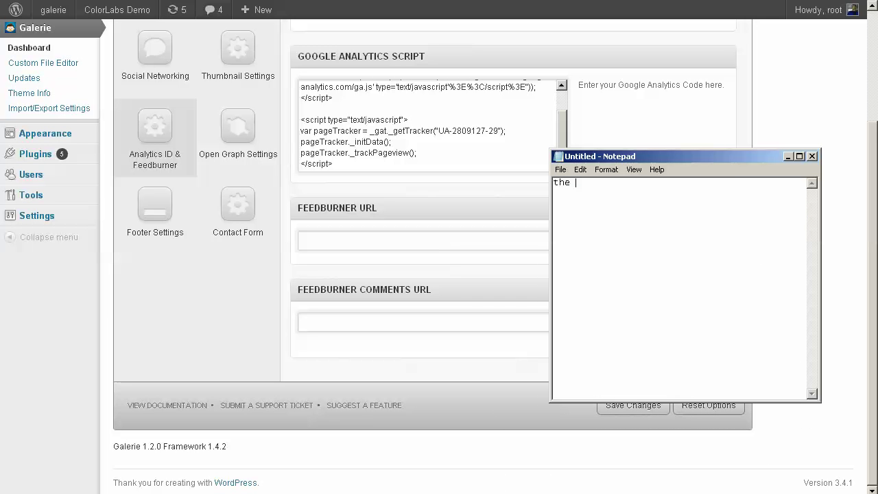
type("next is analytics id & feedburner")
key("Return")
key("Return")
Step: Add 'at this settings you can insert your feedburner token' and 'and also your google analytics script here' to the note
type("at this settings you can insert your feedburner")
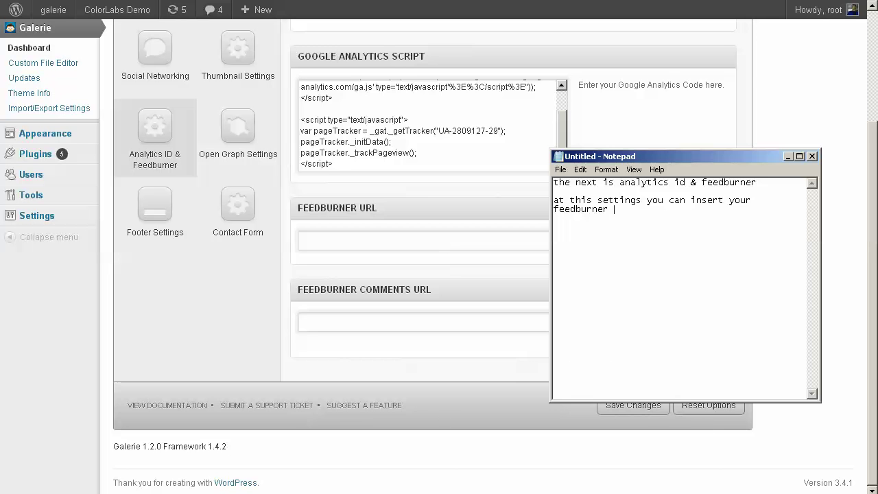
left_click(527, 363)
scroll(524, 369, "up", 2)
key("alt+Tab")
type("token")
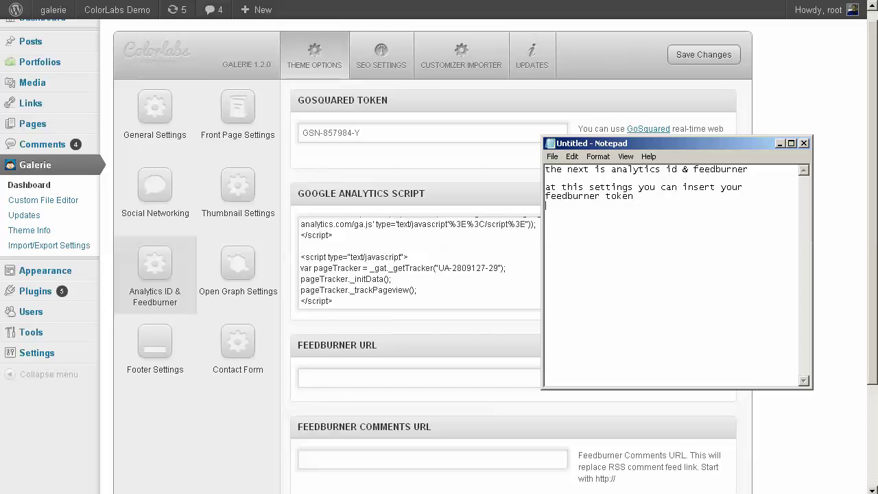
type("and also your google analytics script here")
Step: Replace the note with 'this theme also support for subscribing using feedburner, if you want'
key("ctrl+a")
key("BackSpace")
type("this theme also")
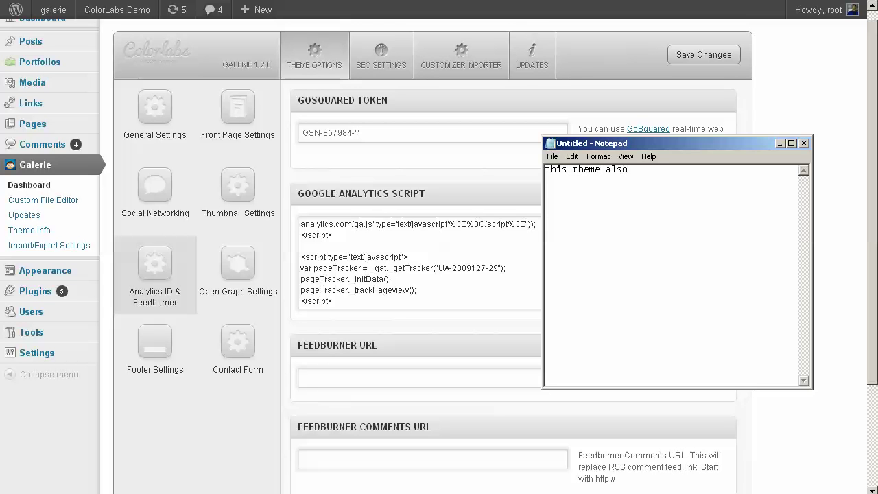
type(" support for subscribing using feedburner, if you want o")
key("BackSpace")
Step: Continue with 'to have some member then you will need register to feedburner.com and insert the informations here' and return to the theme options
type("to have some member then you will need regsit")
key("BackSpace")
key("BackSpace")
key("BackSpace")
type("ister t")
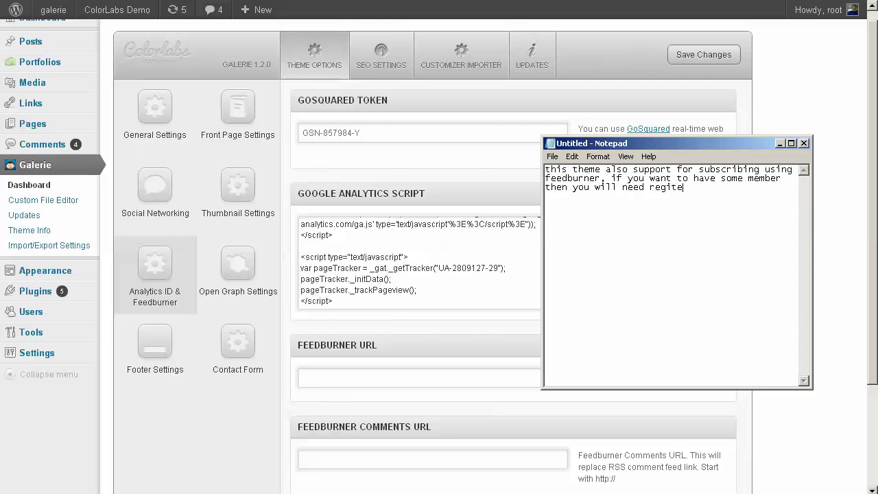
type("o feedburner.com")
key("Return")
type("and insert the inforaations here")
left_click(484, 450)
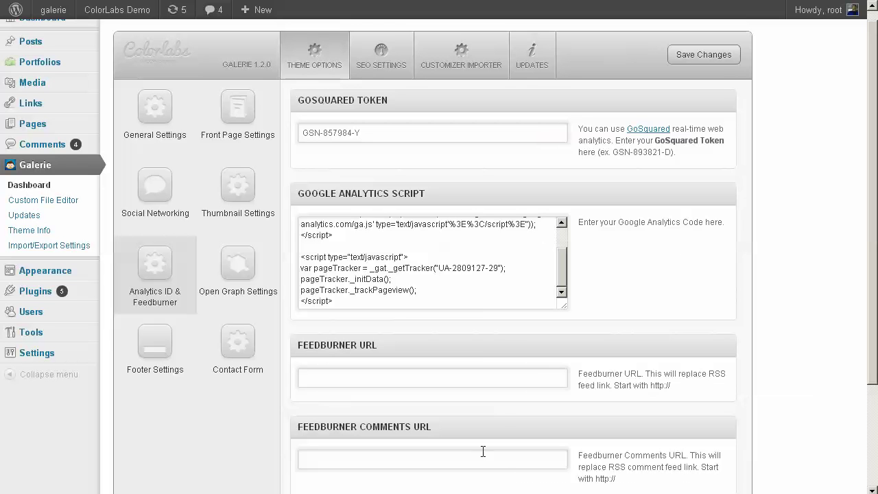
Step: Open Footer Settings and replace the Notepad text with 'the next is footer settings'
left_click(155, 338)
key("alt+Tab")
key("ctrl+a")
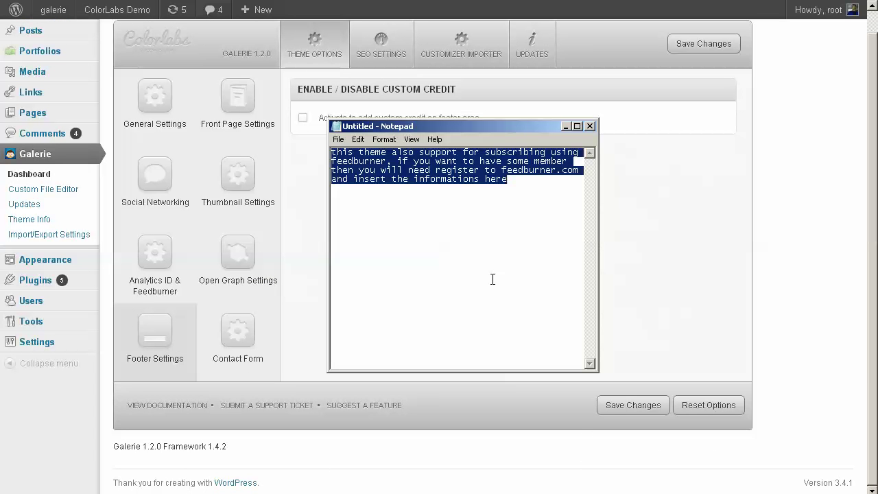
type("the nex")
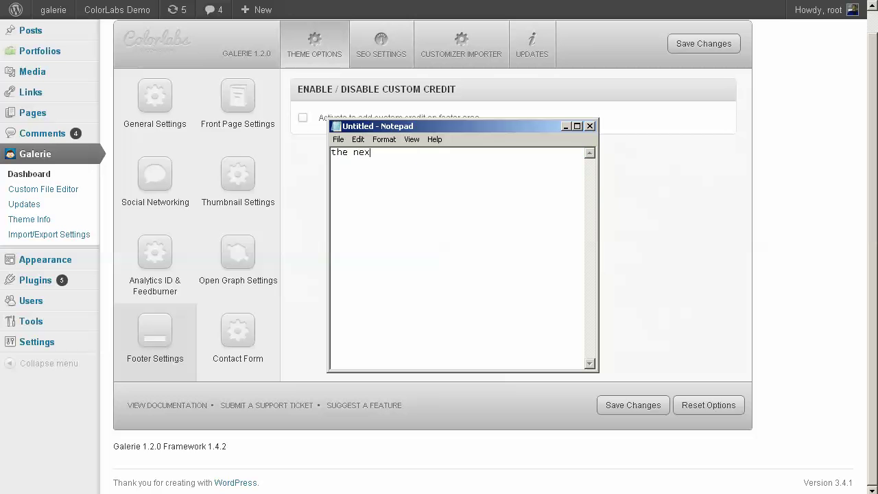
type("t is footer settings")
Step: Extend the footer note with ', at this settings you can set your own custom credit' and start a new paragraph
type(", at this settings you")
type("you")
key("BackSpace")
key("BackSpace")
key("BackSpace")
type("can set your own custom")
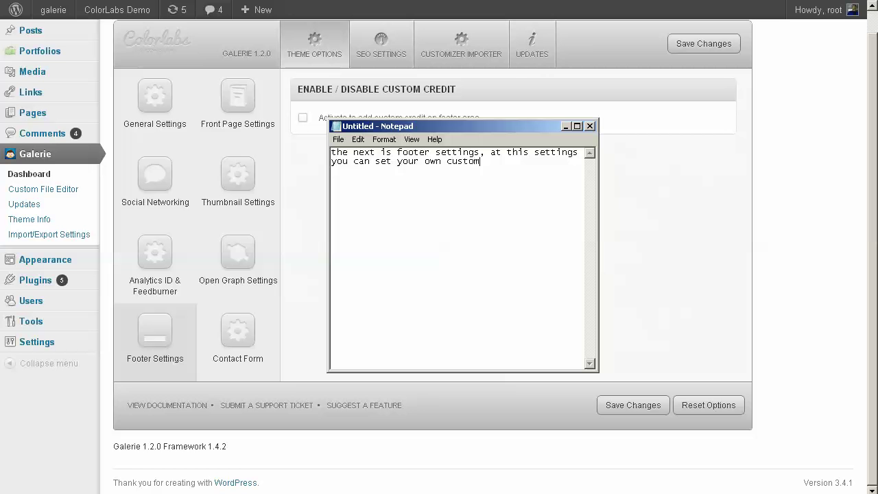
type(" credit")
left_click(644, 451)
left_click(538, 171)
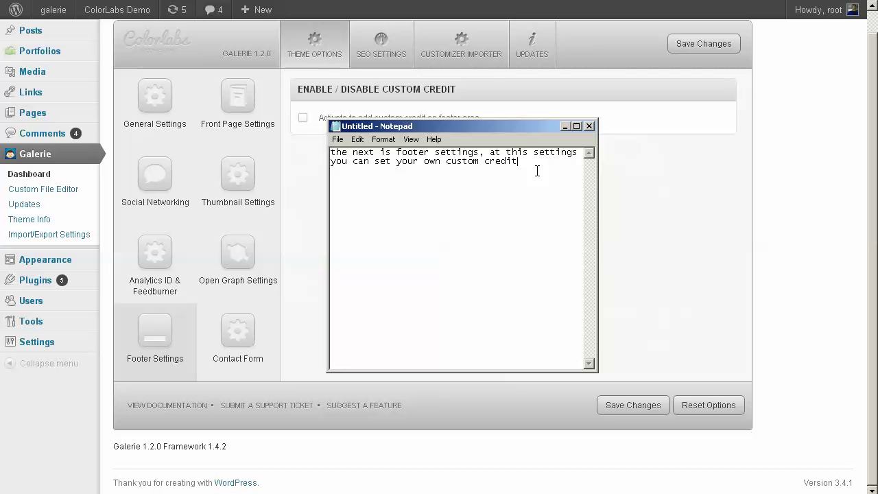
key("Return")
key("Return")
type("If y")
key("BackSpace")
key("BackSpace")
key("BackSpace")
key("BackSpace")
type("From")
key("BackSpace")
key("BackSpace")
key("BackSpace")
key("BackSpace")
Step: Write 'some friends (our customers) in Italy said if they will need their own credits, so' in the new paragraph
type("some friend s (our customers) s")
key("BackSpace")
type("in")
type("Italy said if they will need their own")
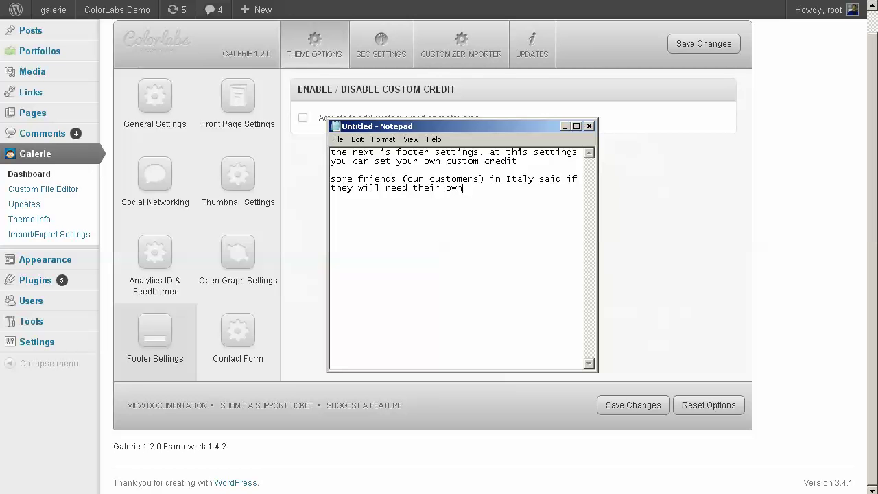
type(" credits, so ")
Step: Continue the sentence with 'start from Arthemia v 3.1'
type("from")
key("BackSpace")
key("BackSpace")
key("BackSpace")
key("BackSpace")
key("BackSpace")
type("start")
type(" from A")
type("rthemia ")
type("v 3")
type(".1")
Step: Finish the sentence with 'and all of our themes now support for this' and move Notepad out of the way
type(" until")
key("BackSpace")
key("BackSpace")
key("BackSpace")
key("BackSpace")
key("BackSpace")
type("and all of our themes ")
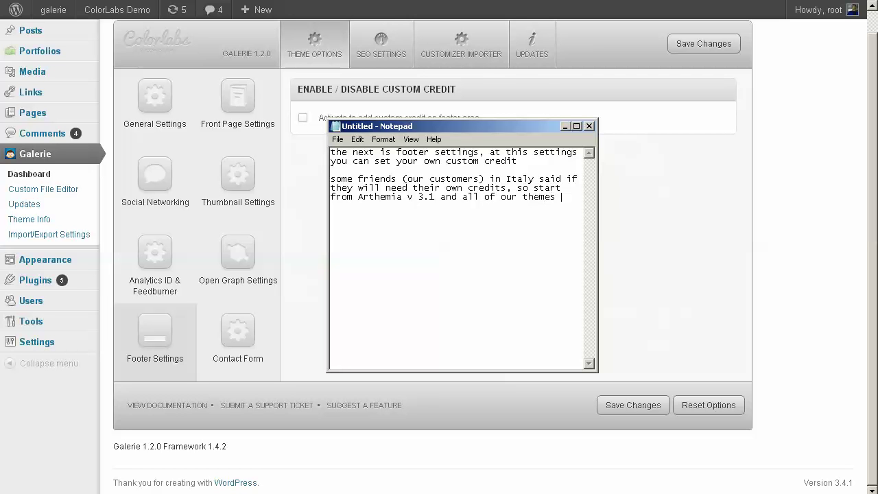
type("now support for this")
left_click_drag(511, 122, 480, 493)
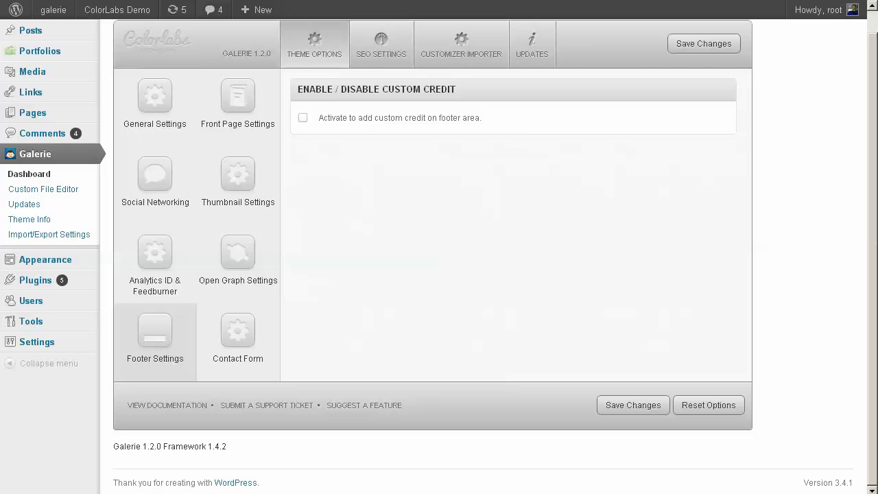
Step: Bring Notepad back and replace its text with 'to activate it you can click on enable /disable'
left_click_drag(481, 493, 462, 149)
key("ctrl+a")
type("to activate it you can click on enable")
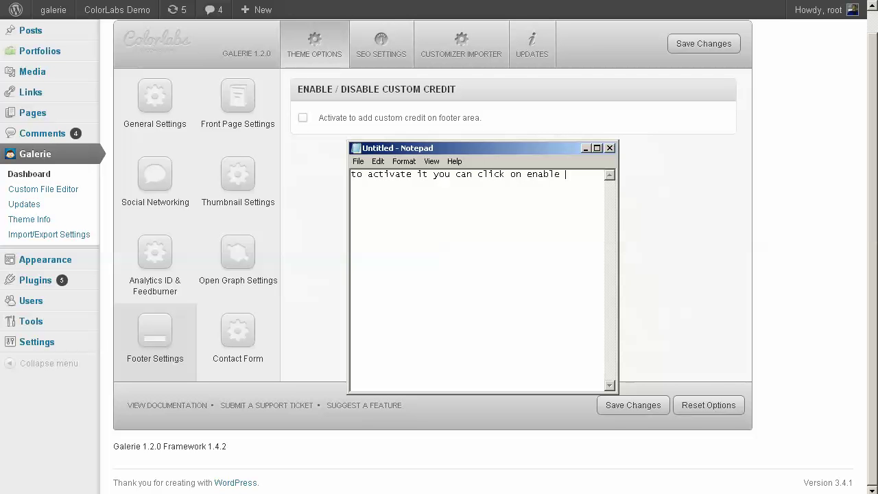
type("/disable")
Step: Move Notepad out of the way and enable the custom credit for the footer area
left_click_drag(506, 150, 490, 493)
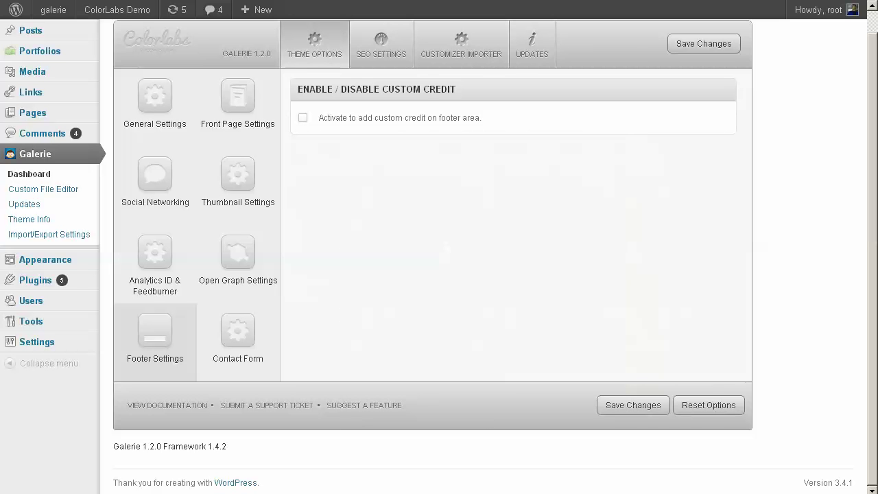
left_click(303, 118)
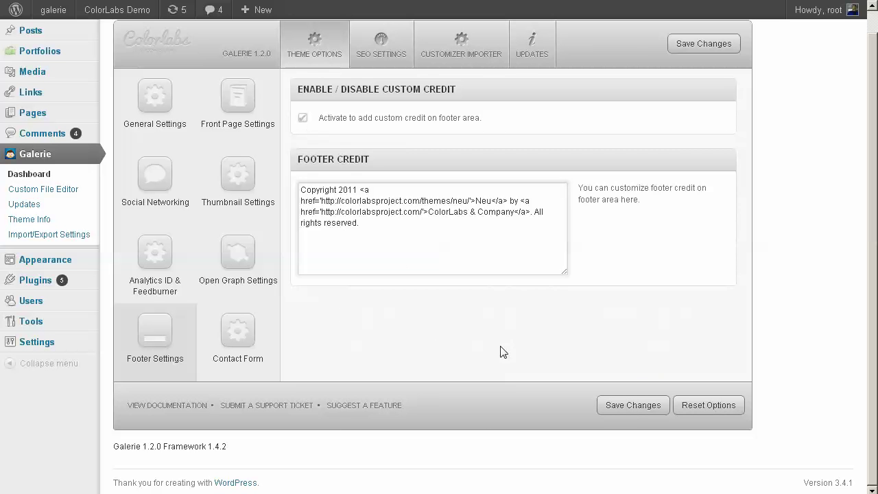
Step: Replace the Notepad text with 'at footer credit box you can type any html tags like href, etc.' and move Notepad away
left_click_drag(490, 493, 574, 219)
key("ctrl+a")
type("at footer credit bo")
type("u can ")
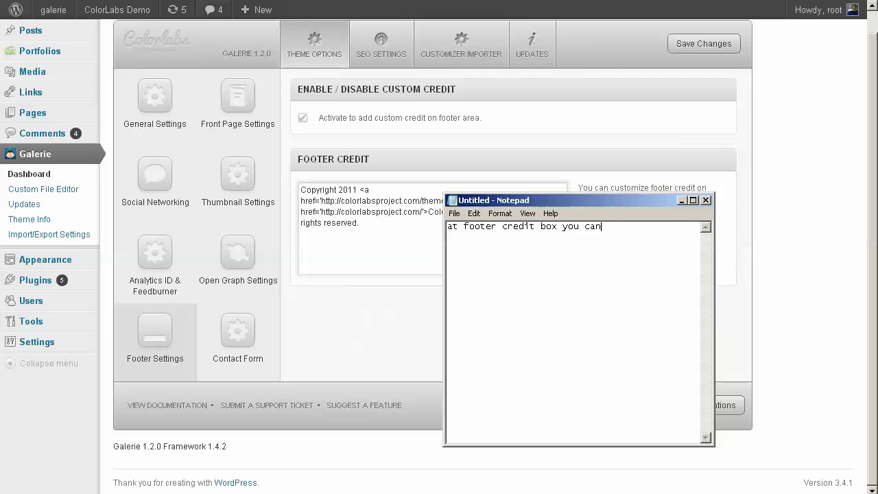
type("type any html tags like href, etc.")
left_click_drag(587, 204, 518, 493)
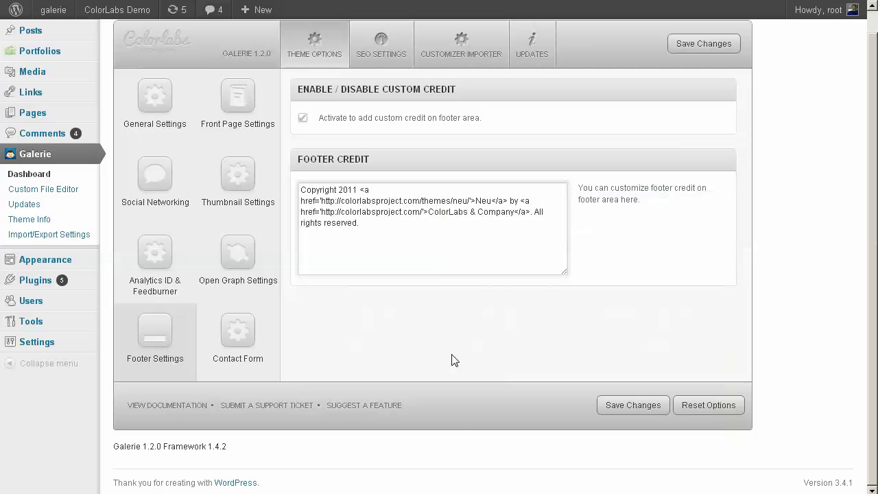
Step: Open the Contact Form settings and replace the Notepad text with 'ok the last one is contact form', keeping the contact fields uncovered
left_click_drag(211, 336, 576, 260)
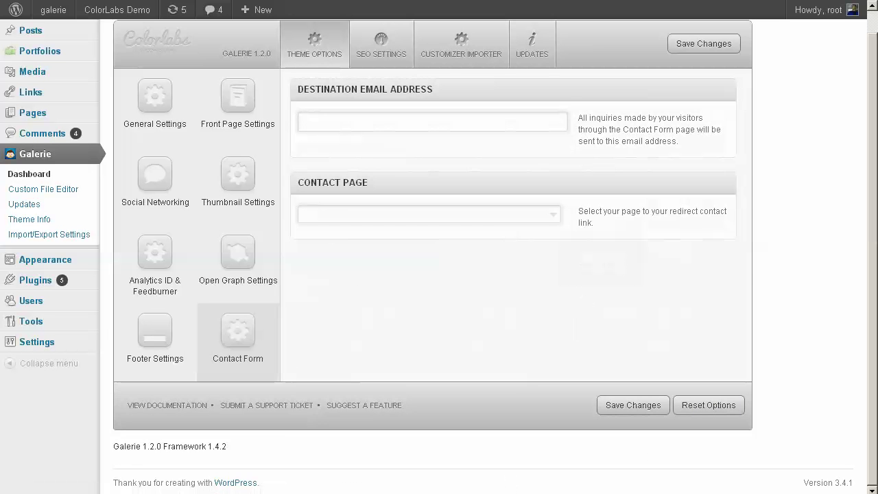
left_click_drag(535, 474, 582, 141)
key("ctrl+a")
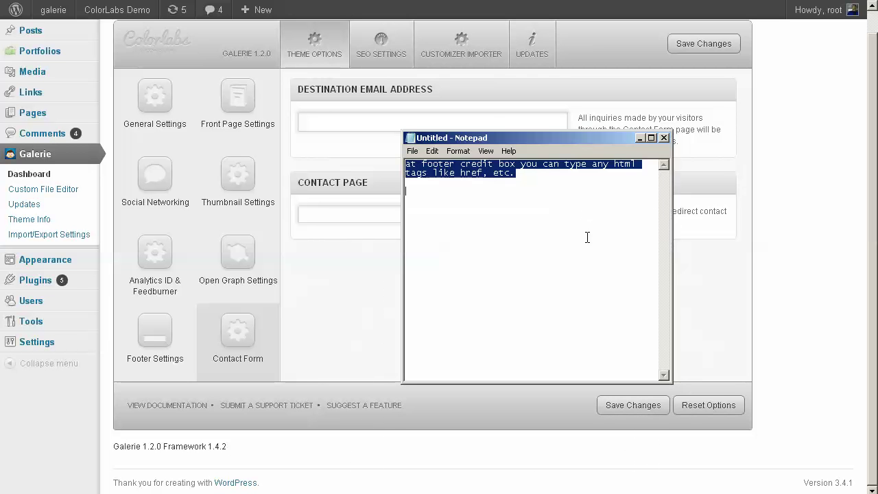
type("ok the last on e")
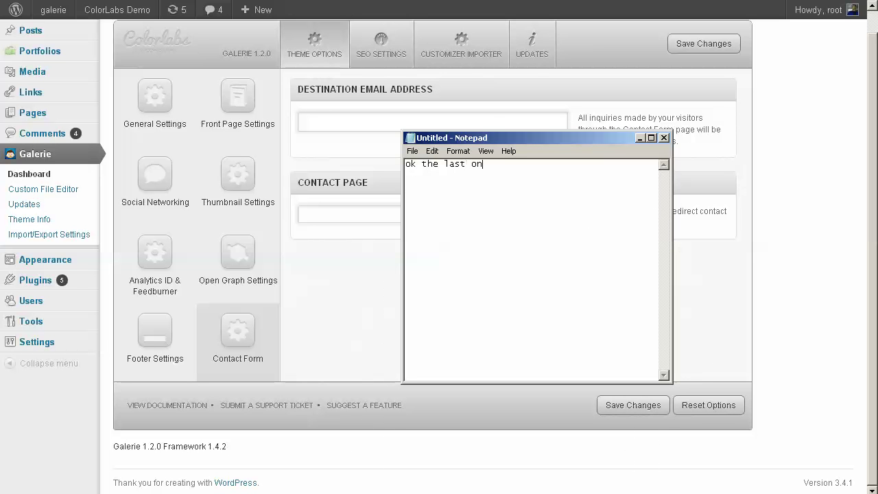
key("BackSpace")
key("BackSpace")
type("e is contact form")
left_click_drag(540, 142, 618, 234)
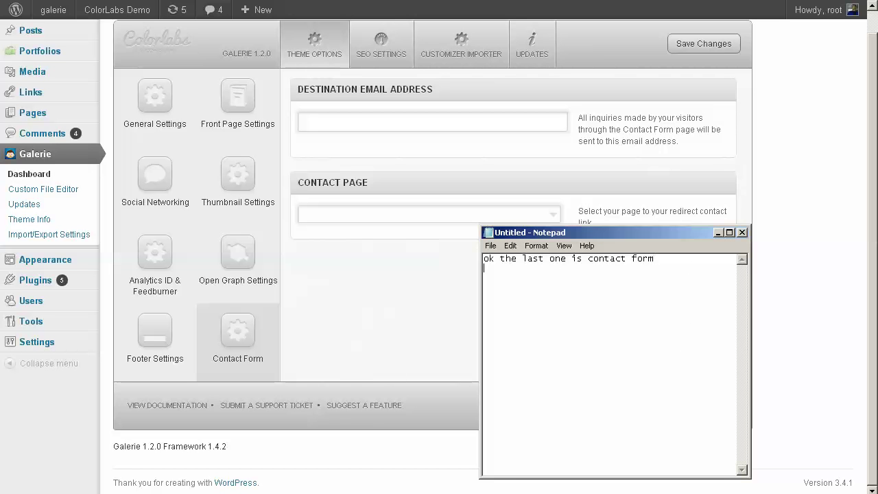
Step: Add the Notepad note 'if you want to make a page template contact form then you will need to insert your email address here'
key("Return")
key("Return")
type("if you want to make a page template contact form then you will need to insert your email address or")
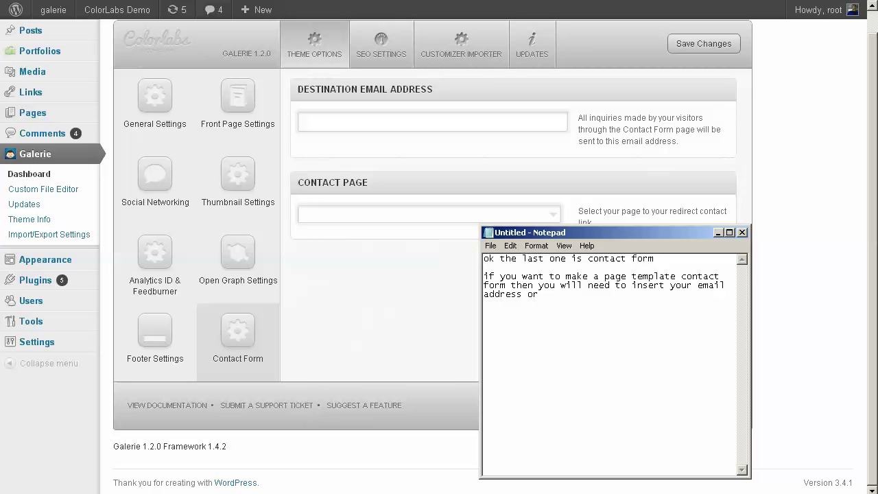
type(" re")
key("BackSpace")
key("BackSpace")
key("BackSpace")
key("BackSpace")
key("BackSpace")
type("hen you will need to insert your email ")
type("address here  and also ")
Step: Continue the note with 'and also you have to set the contact page here. after creating page'
type("you have to s")
type("et the conta")
type("ct page ")
type("her")
type("e. after cre")
type("ating page ")
Step: Finish the note's last sentence with 'at 'contact page' tab your page will be displayed'
type("here")
key("BackSpace")
key("BackSpace")
key("BackSpace")
key("BackSpace")
key("BackSpace")
type("template")
key("BackSpace")
key("BackSpace")
key("BackSpace")
key("BackSpace")
key("BackSpace")
key("BackSpace")
key("BackSpace")
type("at 'contact page' tab ")
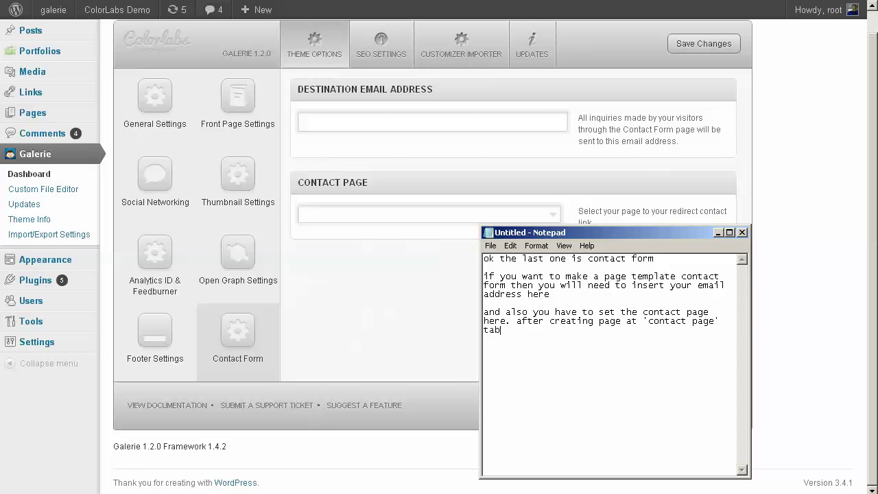
type("your page will be displayi")
key("BackSpace")
type("ying")
key("BackSpace")
key("BackSpace")
key("BackSpace")
type("ed")
Step: Replace the Notepad text with 'ok that's the basics about this theme, let us start creating some portfolios, pages and posts'
key("ctrl+a")
key("Delete")
type("ok thats")
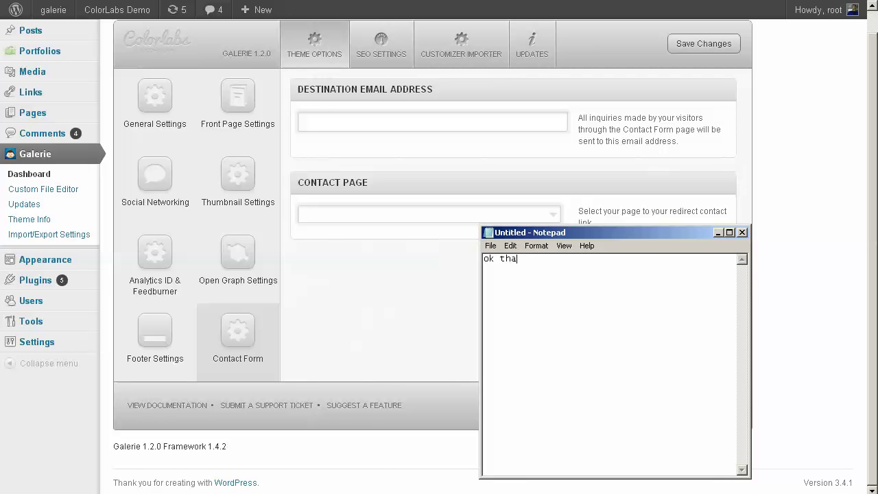
key("BackSpace")
type("'s the basics about this theme, l")
key("BackSpace")
type("let us srat")
key("BackSpace")
key("BackSpace")
key("BackSpace")
type("tart creating")
type(" some portf")
type("olio")
type("s a")
type(", pages and pos")
type("ts")
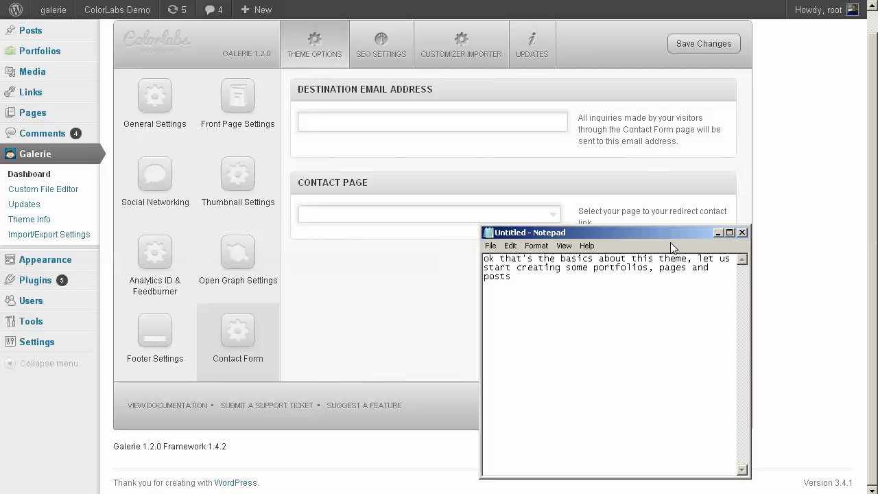
Step: Return to the WordPress admin and start a new portfolio entry
key("alt+Tab")
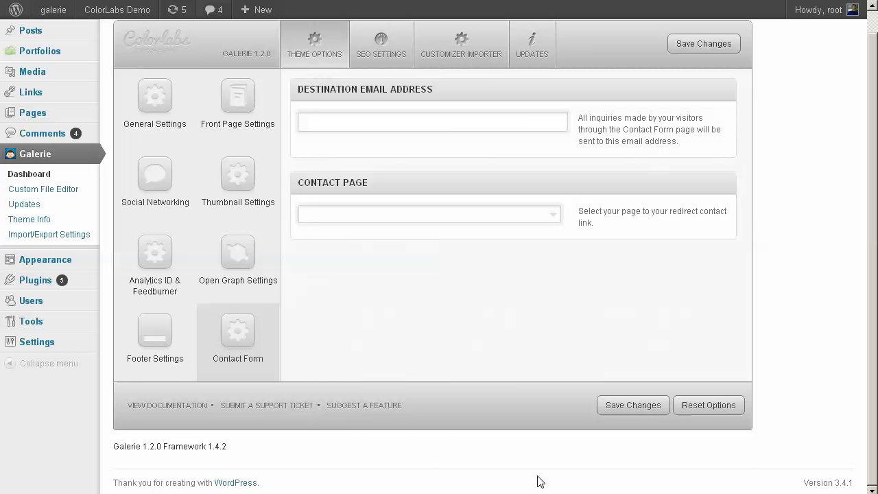
scroll(539, 412, "up", 1)
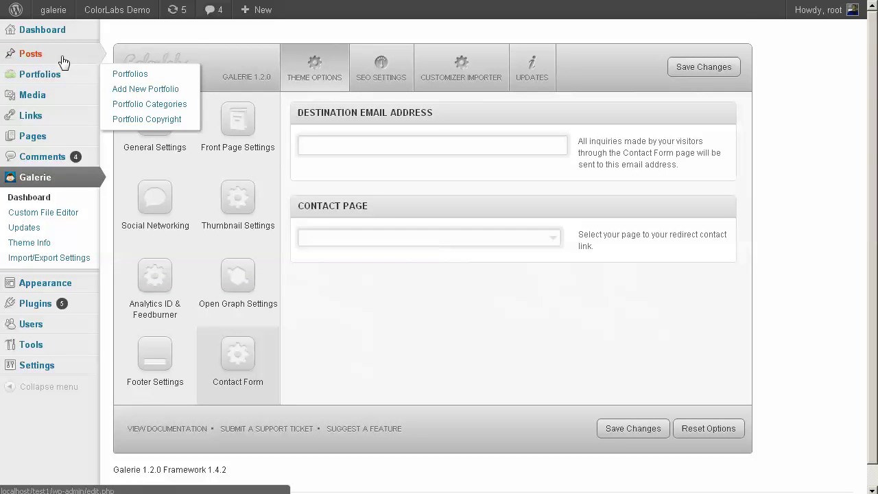
mouse_move(87, 57)
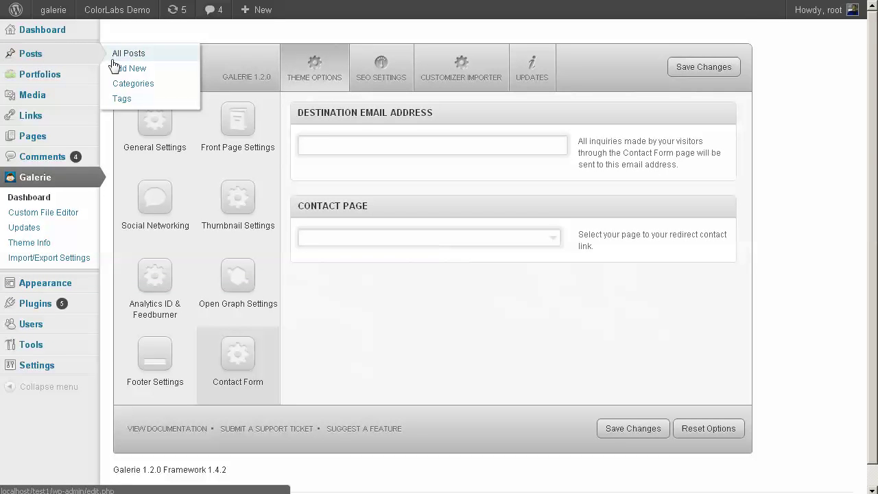
mouse_move(85, 83)
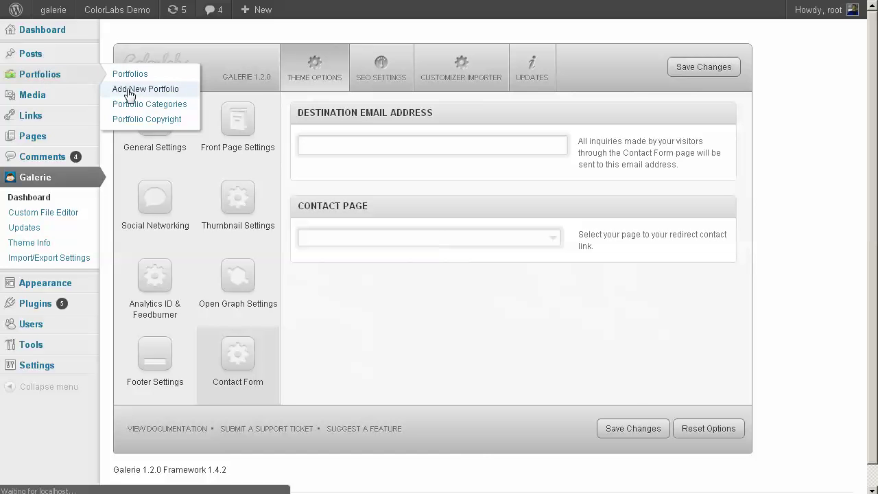
Step: Replace the Notepad text with 'adding portfolios is same as creating a post, so it will be easy for you' and leave Notepad
left_click(474, 482)
key("ctrl+a")
type("adding portfolios is same as creating a post, so it")
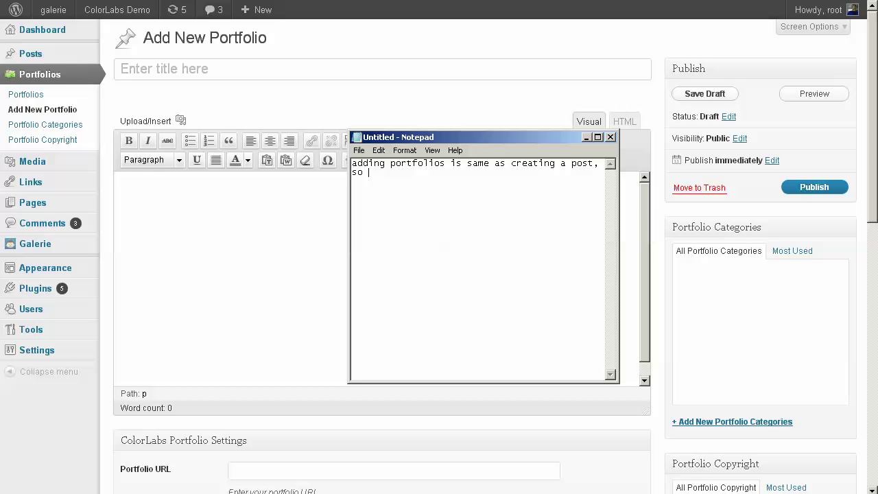
type(" il")
key("BackSpace")
key("BackSpace")
type("will be easy for you")
key("alt+Tab")
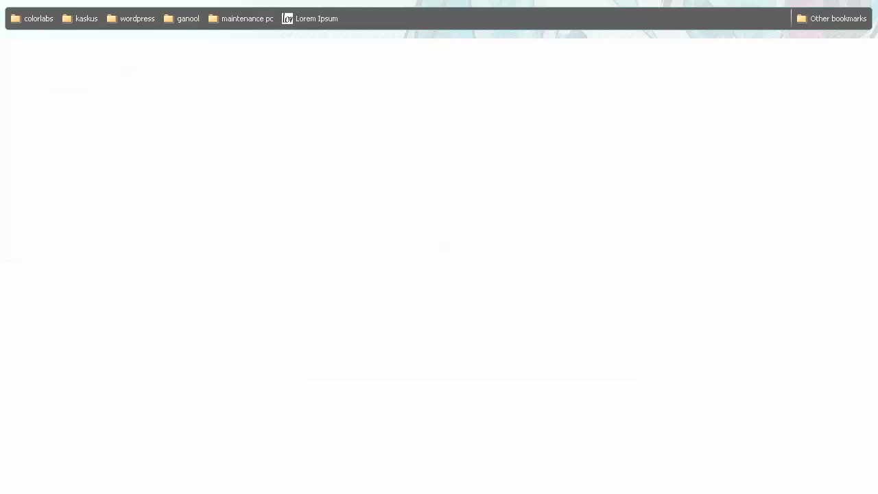
Step: Open the Lorem Ipsum generator page at id.lipsum.com/feed/html in the browser
type("lorem")
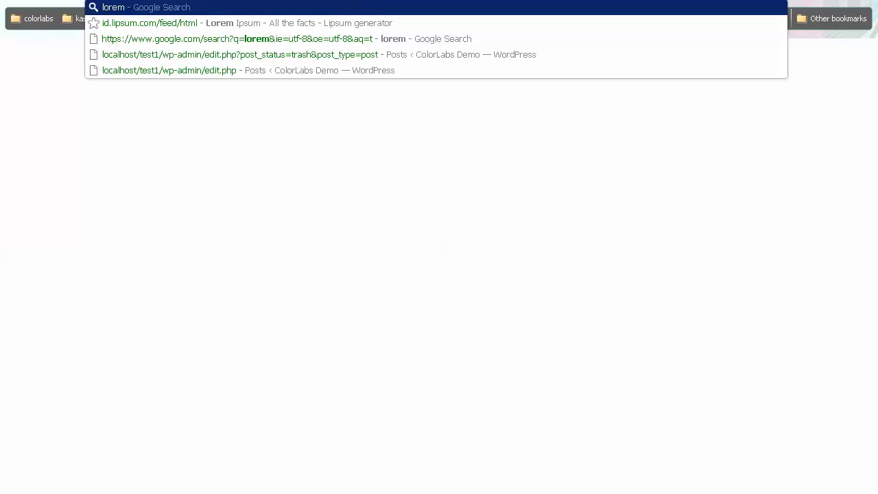
key("Down")
key("Return")
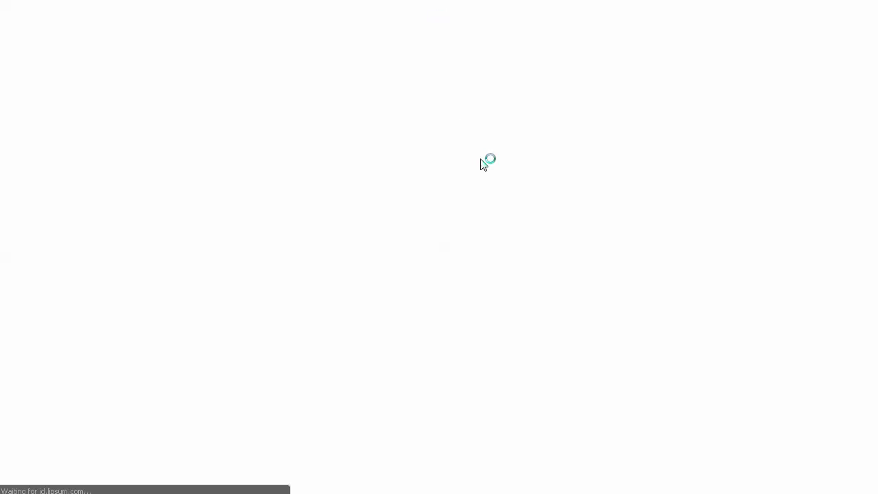
Step: Copy the first three Lorem Ipsum paragraphs into the new portfolio's content area
scroll(333, 241, "down", 4)
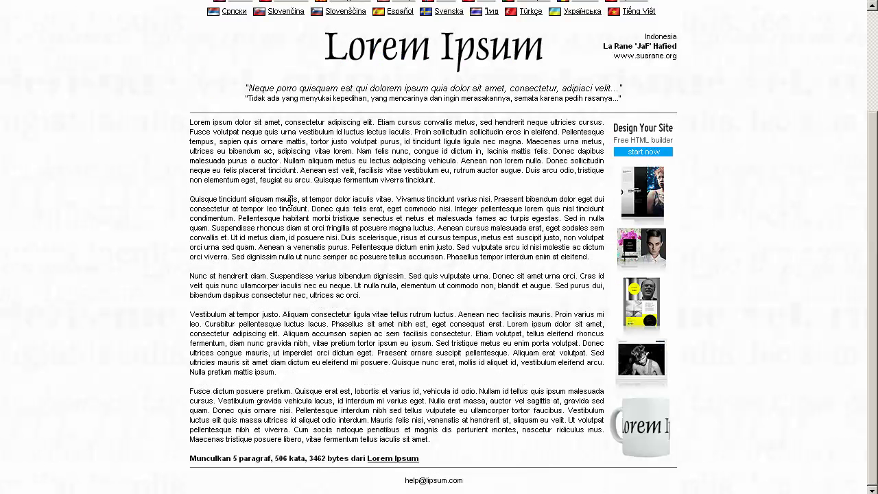
left_click_drag(186, 123, 398, 291)
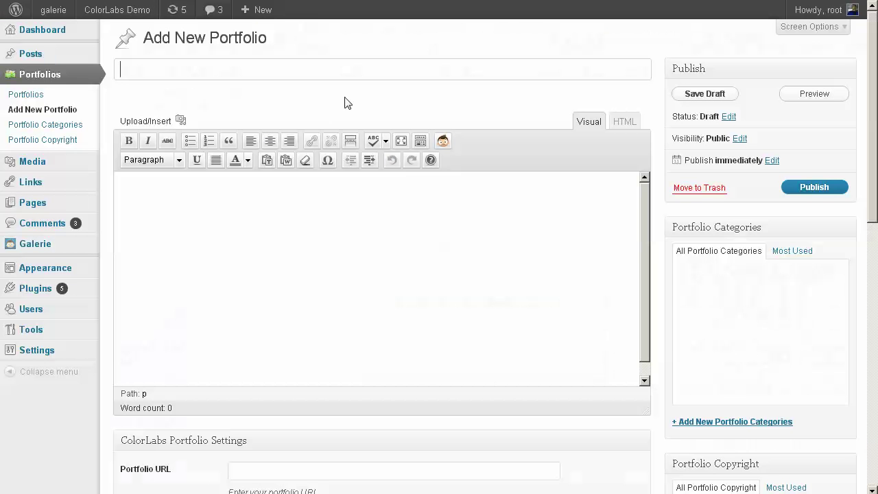
left_click(424, 232)
type("Lorem ipsum dolor sit amet, consectetur adipiscing elit. Etiam cursus convallis metus, sed hendrerit neque ultricies cursus. Fusce volutpat neque quis urna vestibulum id luctus lectus iaculis. Proin sollicitudin sollicitudin eros in eleifend. Pellentesque tempus, sapien quis ornare mattis, tortor justo volutpat purus, id tincidunt ligula ligula nec magna. Maecenas urna metus, ultrices eu bibendum ac, adipiscing vitae lorem. Nam felis nunc, congue id dictum in, lacinia mattis felis. Donec dapibus malesuada purus a auctor. Nullam aliquam metus eu lectus adipiscing vehicula. Aenean non lorem nulla. Donec sollicitudin neque eu felis placerat tincidunt. Aenean est velit, facilisis vitae vestibulum eu, rutrum auctor augue. Duis arcu odio, tristique non elementum eget, feugiat eu arcu. Quisque fermentum viverra tincidunt.  Quisque tincidunt aliquam mauris, at tempor dolor iaculis vitae. Vivamus tincidunt varius nisi. Praesent bibendum dolor eget dui consectetur at tempor leo tincidunt. Donec quis felis erat, eget commodo nisi. Integer pellentesque lorem quis nisl tincidunt condimentum. Pellentesque habitant morbi tristique senectus et netus et malesuada fames ac turpis egestas. Sed in nulla quam. Suspendisse rhoncus diam at orci fringilla at posuere magna luctus. Aenean cursus malesuada erat, eget sodales sem convallis et. Ut id metus diam, id posuere nisi. Duis scelerisque, risus at cursus tempus, metus est suscipit justo, non volutpat orci urna sed quam. Aenean a venenatis purus. Pellentesque dictum enim justo. Sed vulputate arcu id nisi molestie ac dictum orci viverra. Sed dignissim nulla ut nunc semper ac posuere tellus accumsan. Phasellus tempor interdum enim at eleifend.  Nunc at hendrerit diam. Suspendisse varius bibendum dignissim. Sed quis vulputate urna. Donec sit amet urna orci. Cras id velit quis nunc ullamcorper iaculis nec eu neque. Ut nulla nulla, elementum ut commodo non, blandit et augue. Sed purus dui, bibendum dapibus consectetur nec, ultrices ac orci.")
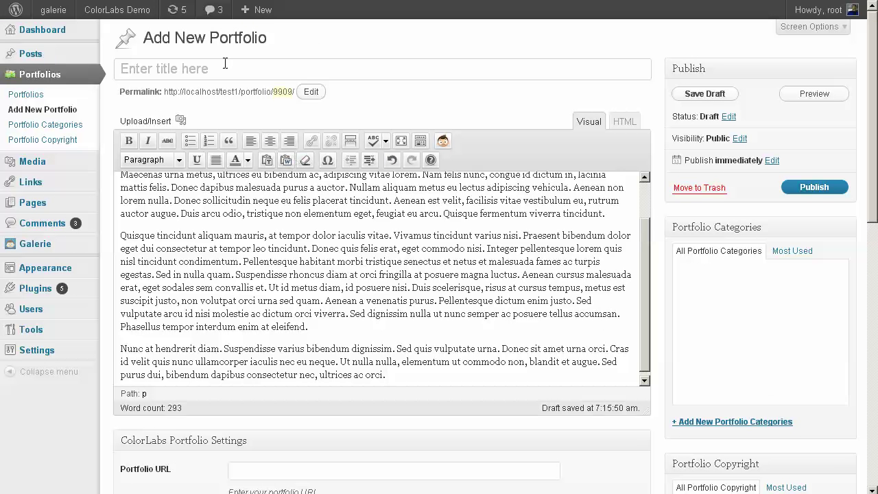
Step: Title the new portfolio 'portfolio#1'
left_click(224, 63)
type("portfolios")
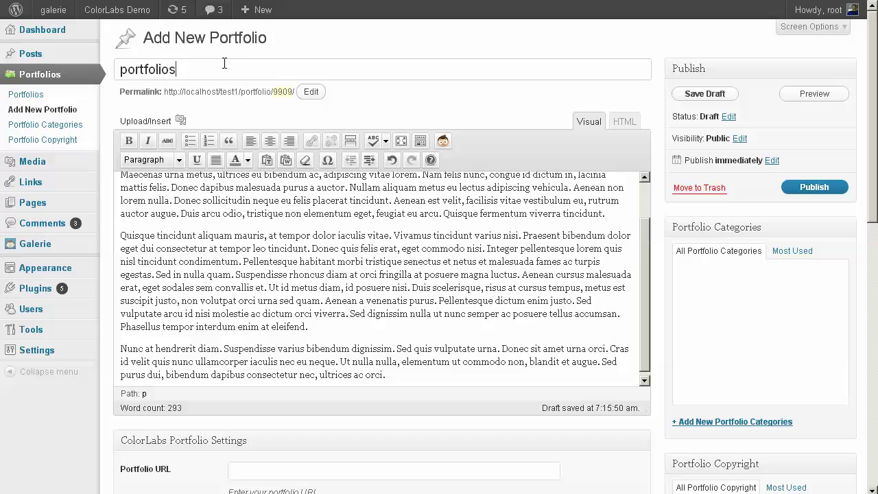
key("BackSpace")
type("#1")
Step: Add a new portfolio category named 'test#1' to the entry
left_click(725, 421)
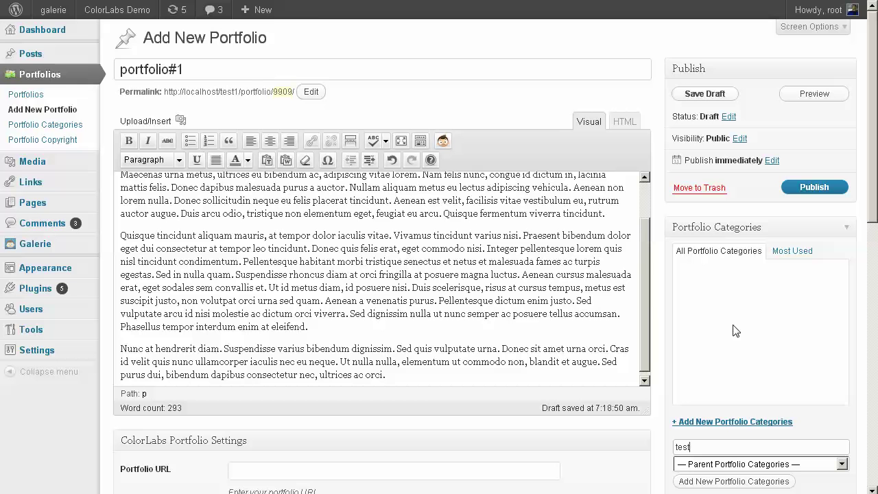
scroll(732, 332, "down", 2)
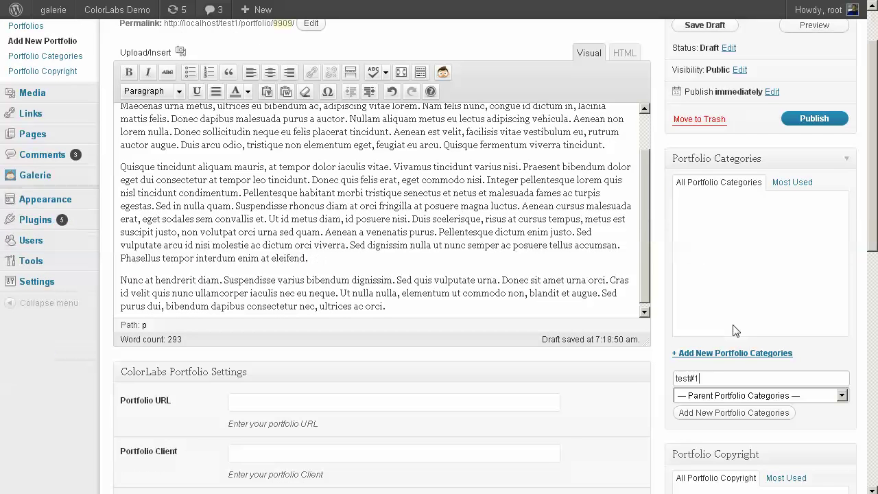
left_click(714, 412)
Step: Add a new portfolio copyright named 'creative common' to the entry
scroll(405, 357, "down", 4)
left_click(287, 265)
scroll(628, 352, "down", 6)
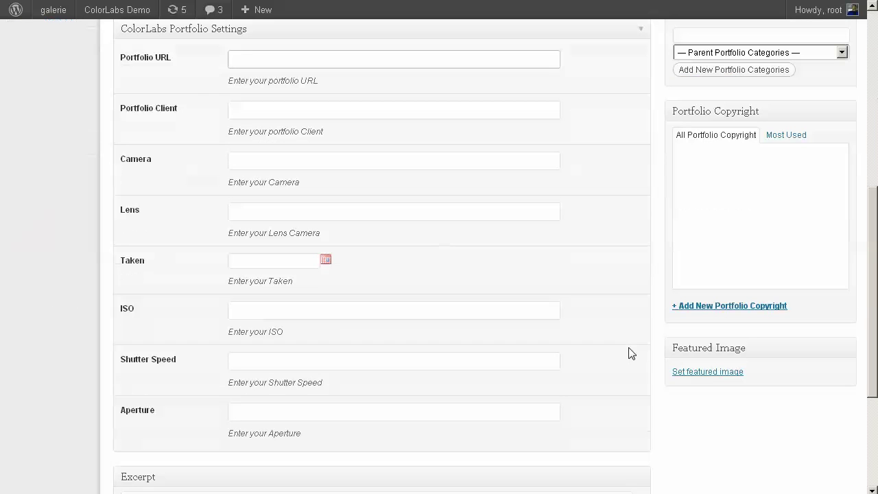
left_click(719, 306)
type("creative common")
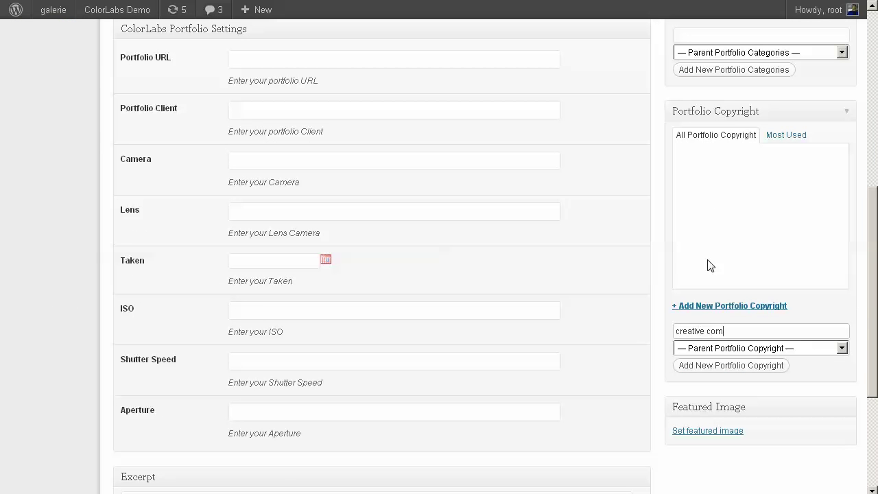
left_click(702, 366)
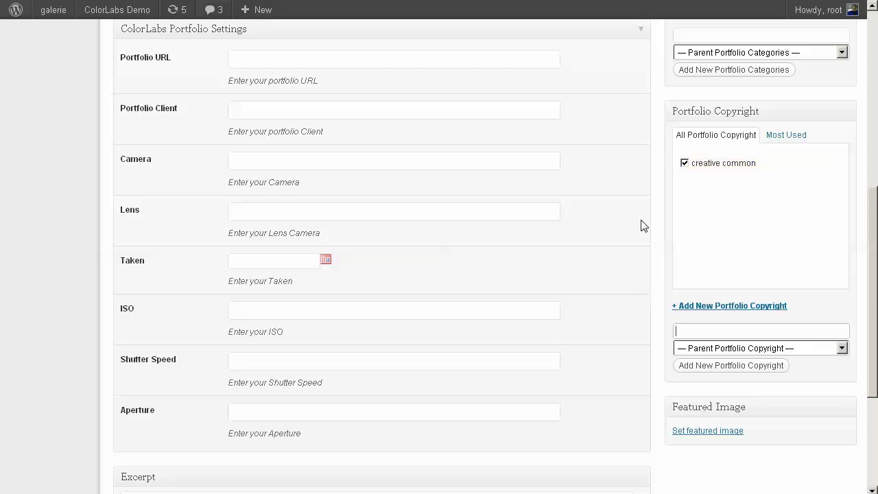
scroll(641, 224, "up", 3)
left_click(318, 269)
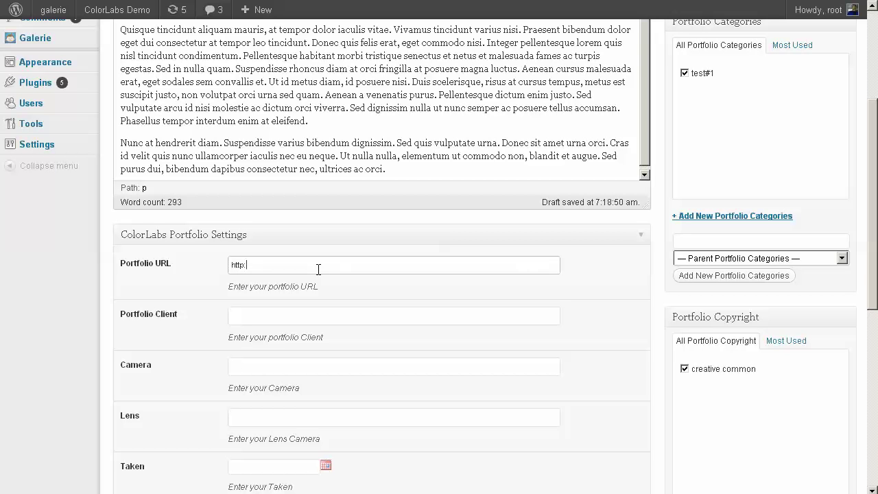
type("http://www.colorlabsproject.com")
key("Tab")
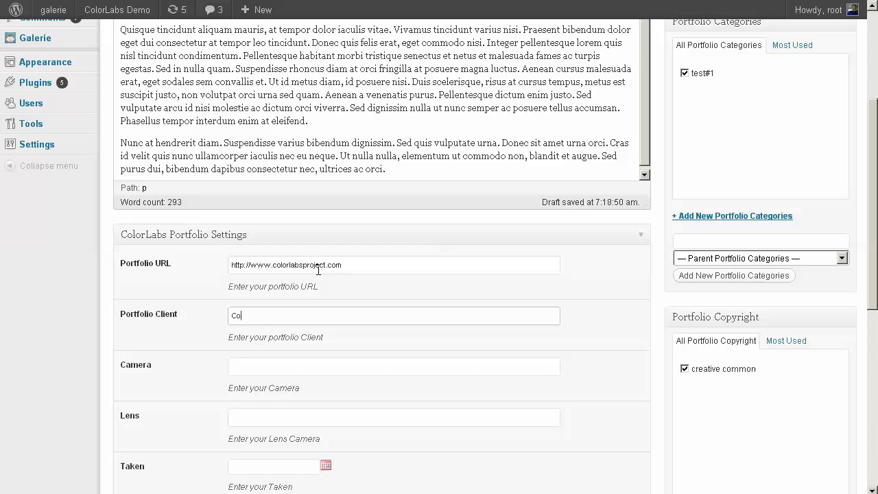
type("ColorLabs")
key("Tab")
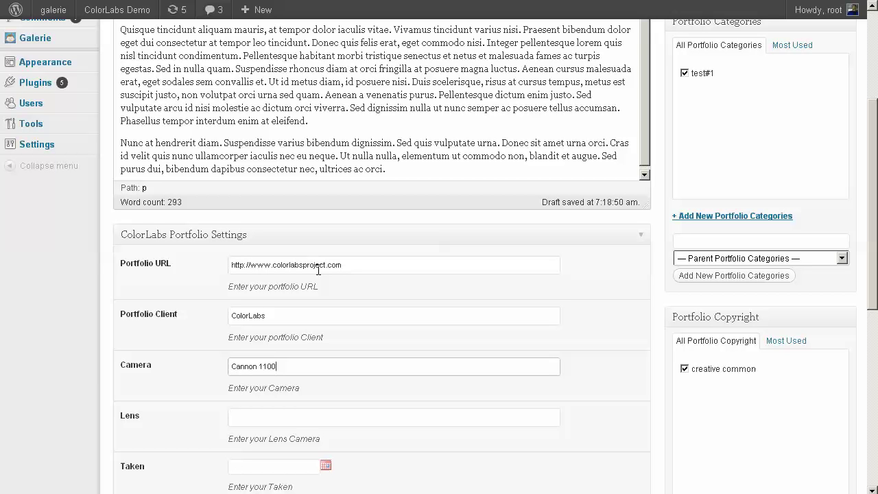
key("Tab")
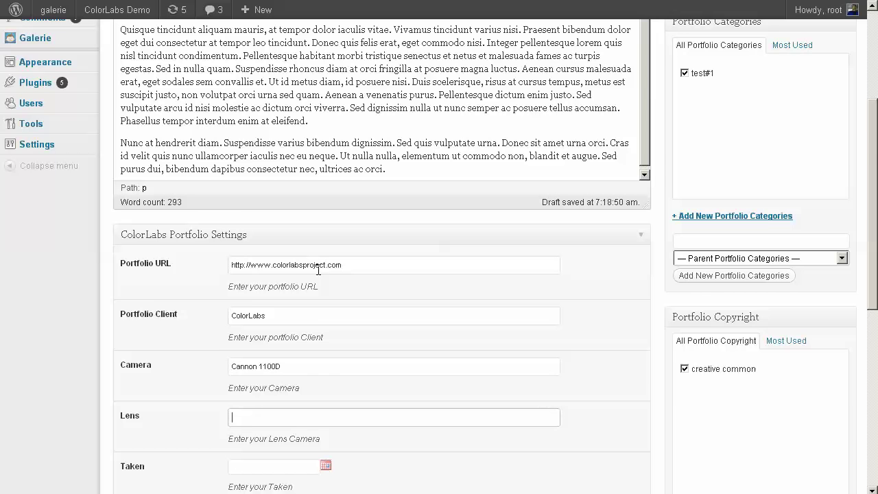
Step: Set the Taken date to 08/15/2012 and the ISO to 'ISO-125011', leaving the lens, shutter speed and aperture blank
scroll(318, 271, "down", 2)
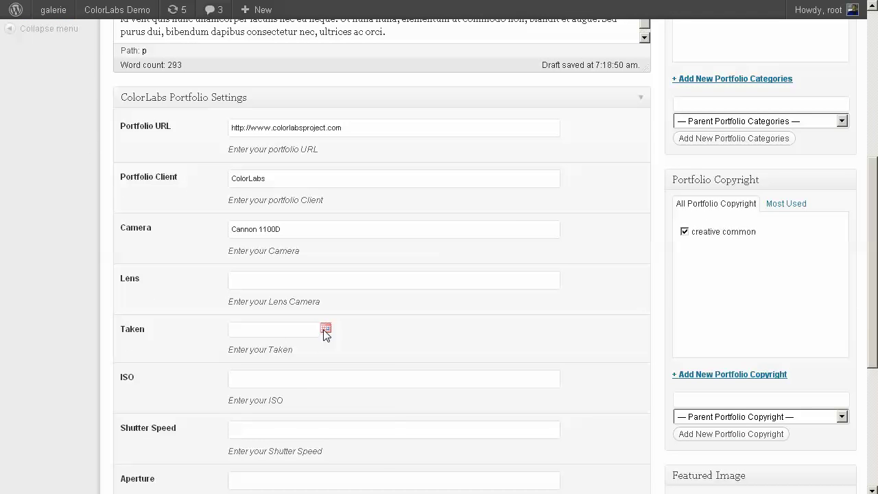
left_click(325, 329)
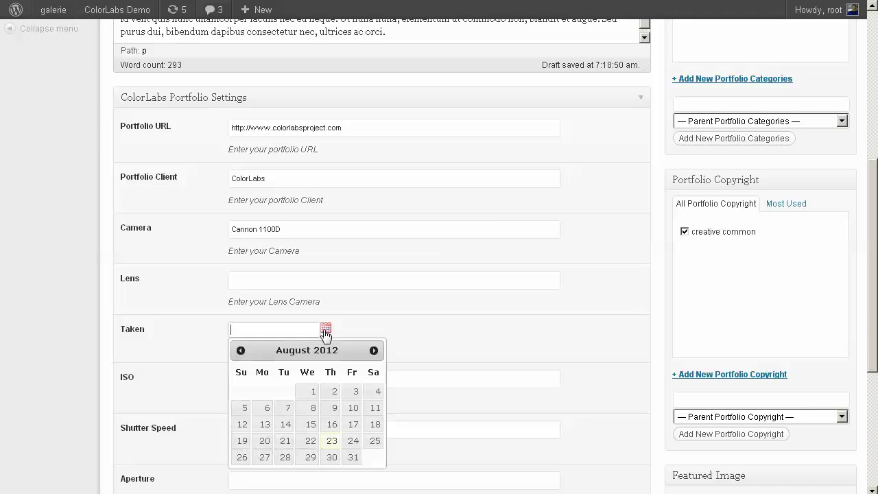
left_click(311, 426)
scroll(378, 349, "down", 1)
left_click(346, 313)
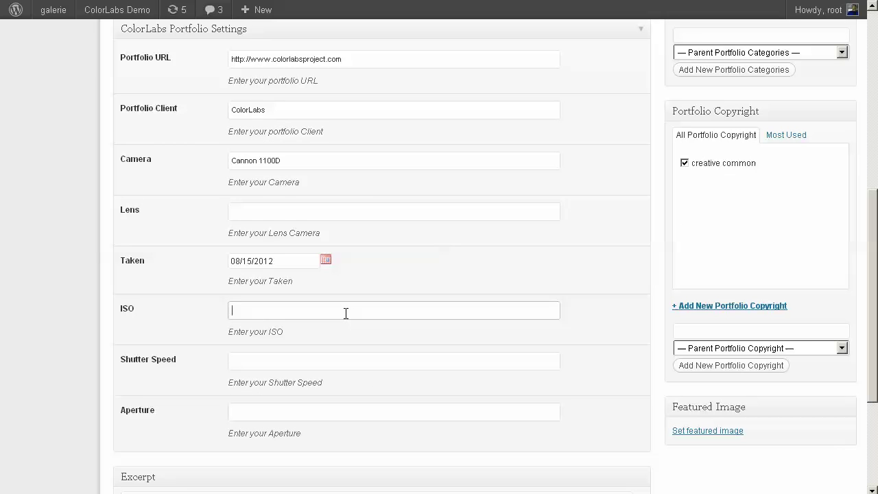
type("ISO-125011")
left_click(344, 363)
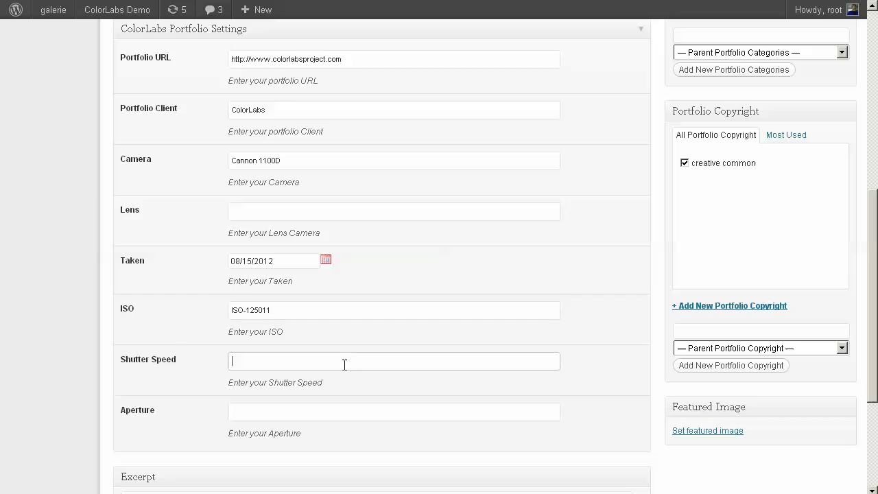
left_click(337, 409)
Step: Insert an empty paragraph above the first Lorem Ipsum paragraph in the portfolio content
scroll(347, 348, "down", 3)
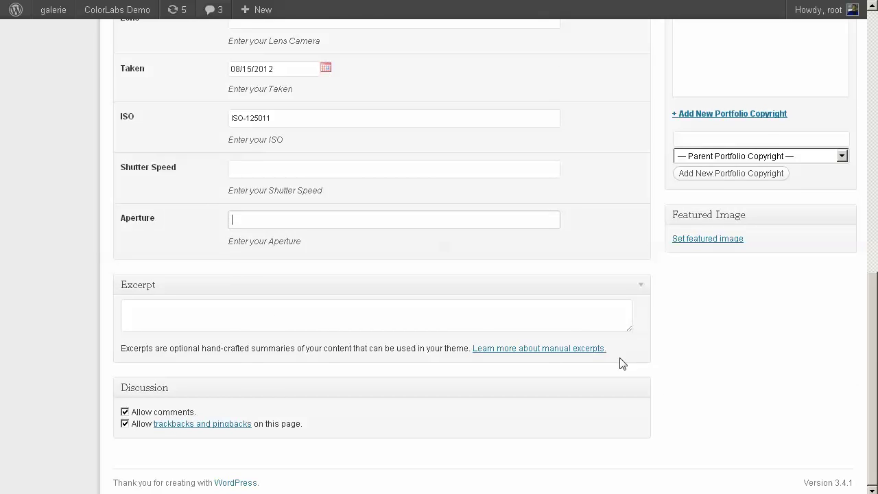
scroll(627, 376, "up", 9)
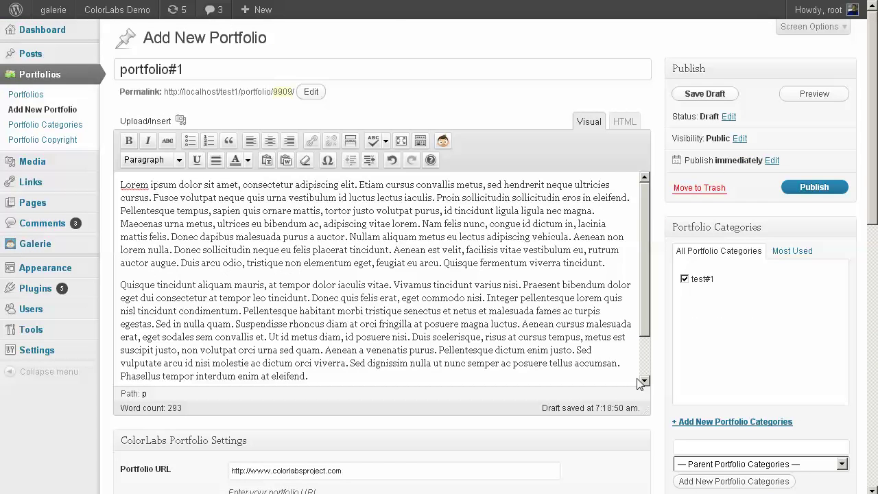
scroll(631, 379, "down", 8)
scroll(652, 355, "up", 7)
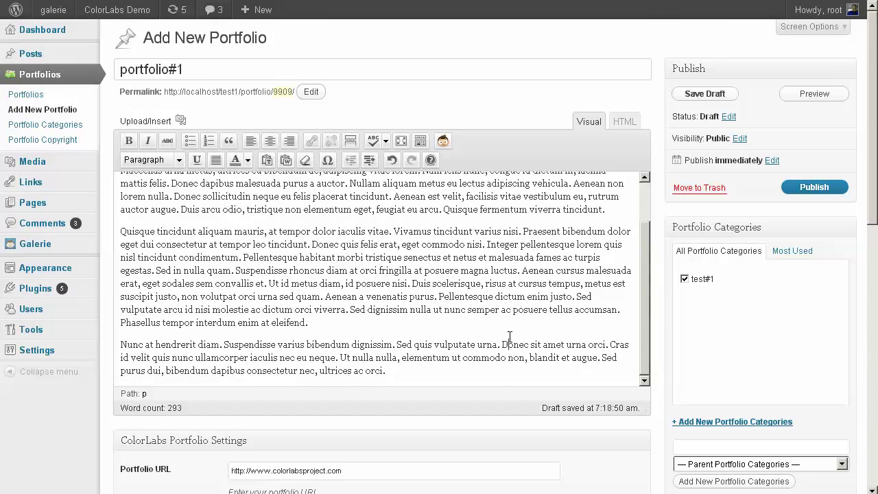
scroll(510, 337, "up", 2)
left_click(122, 186)
key("Return")
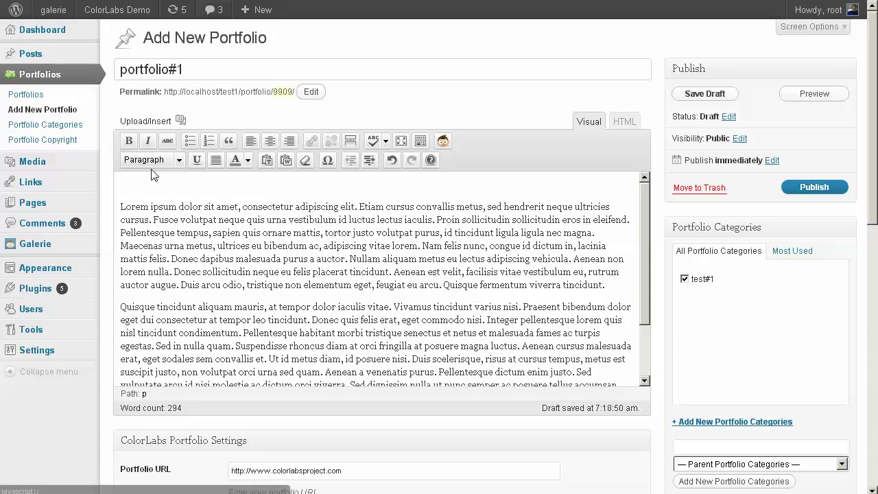
Step: For a media upload to the portfolio content, browse the removable disk to colorlabs, deviantart and its 'food fest' folder
left_click(180, 118)
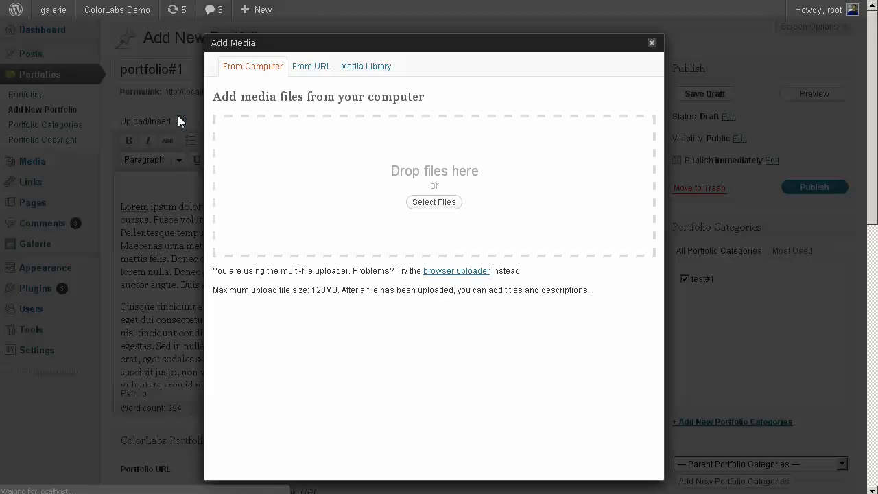
left_click(436, 202)
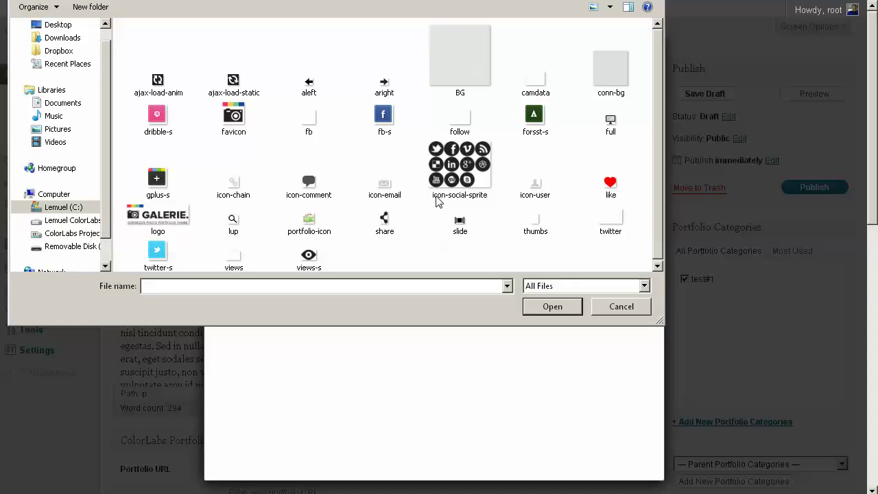
left_click(89, 265)
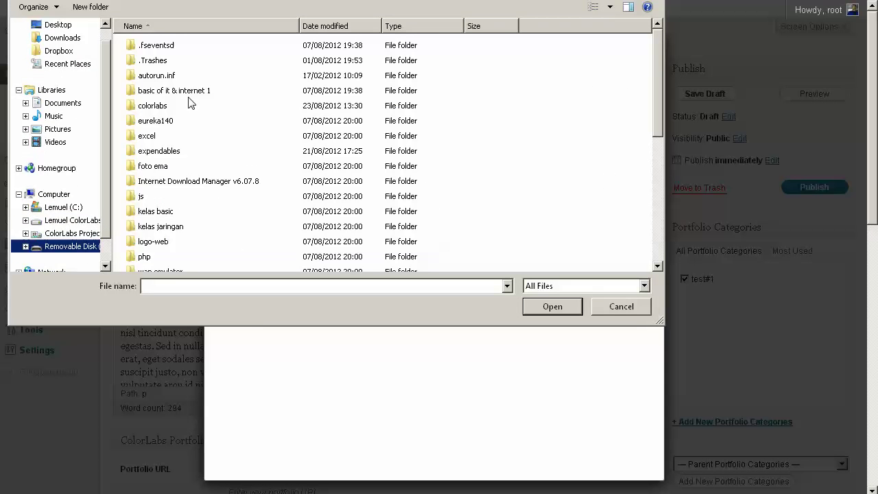
double_click(153, 106)
left_click(201, 157)
scroll(206, 159, "down", 10)
scroll(217, 162, "up", 4)
scroll(215, 158, "up", 3)
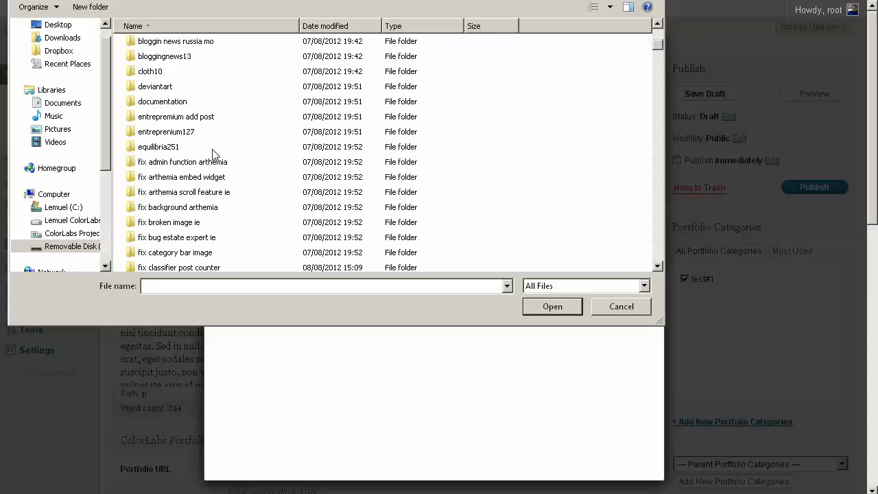
double_click(166, 87)
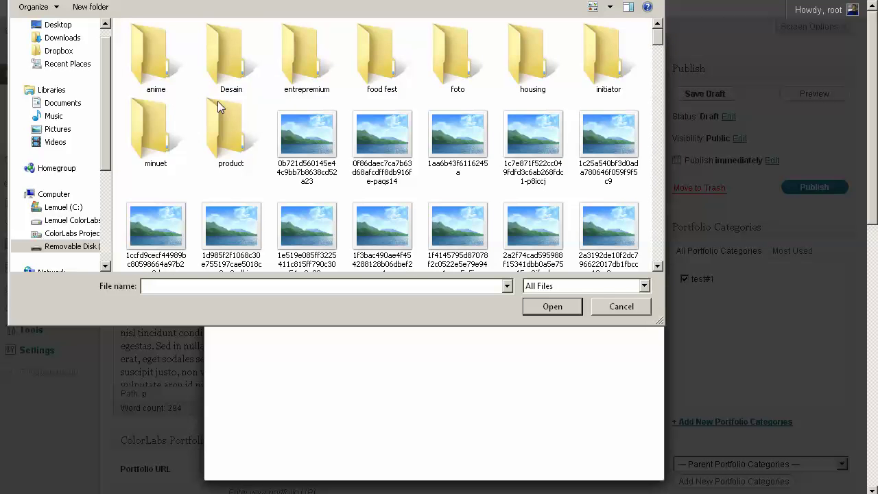
double_click(374, 76)
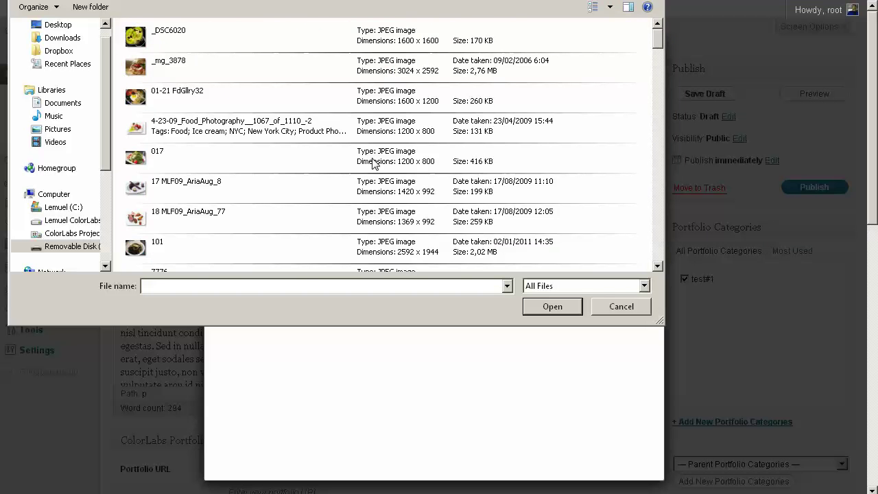
Step: Upload the baked rigatoni JPEG from the 'food fest' folder
scroll(372, 163, "down", 3)
scroll(371, 166, "down", 2)
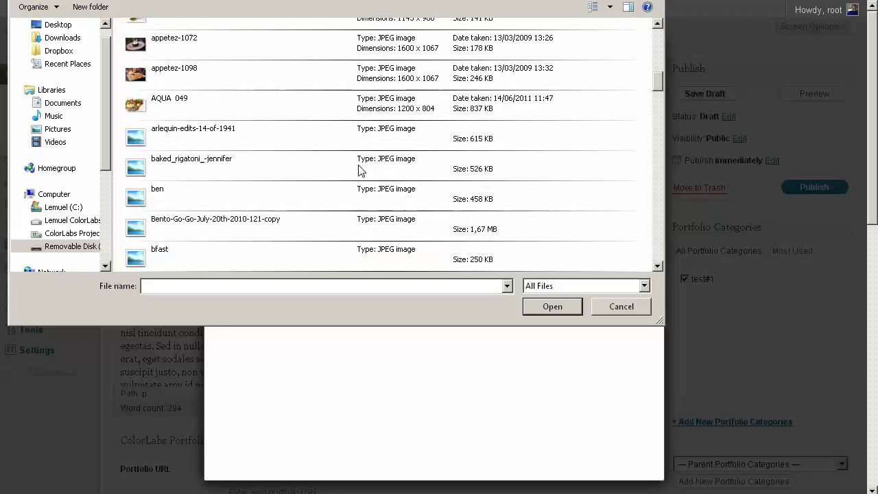
double_click(363, 171)
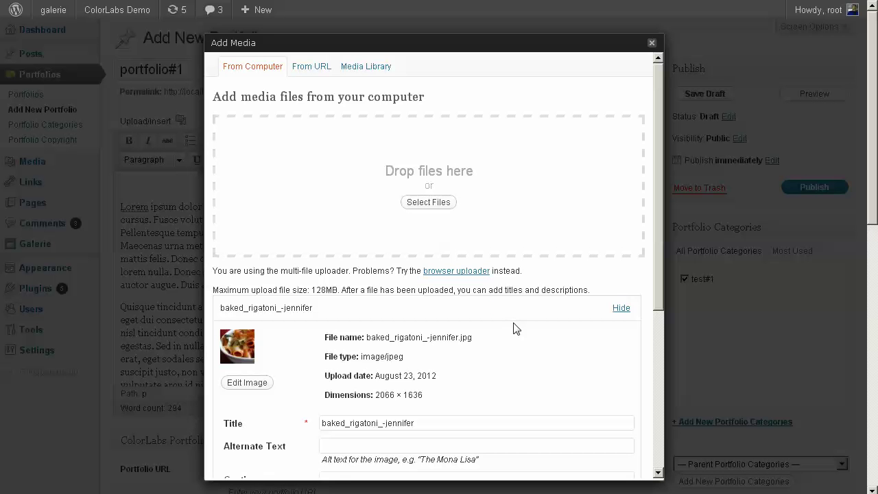
Step: Insert the rigatoni image into the content at full size with left alignment and publish portfolio#1
scroll(517, 328, "down", 4)
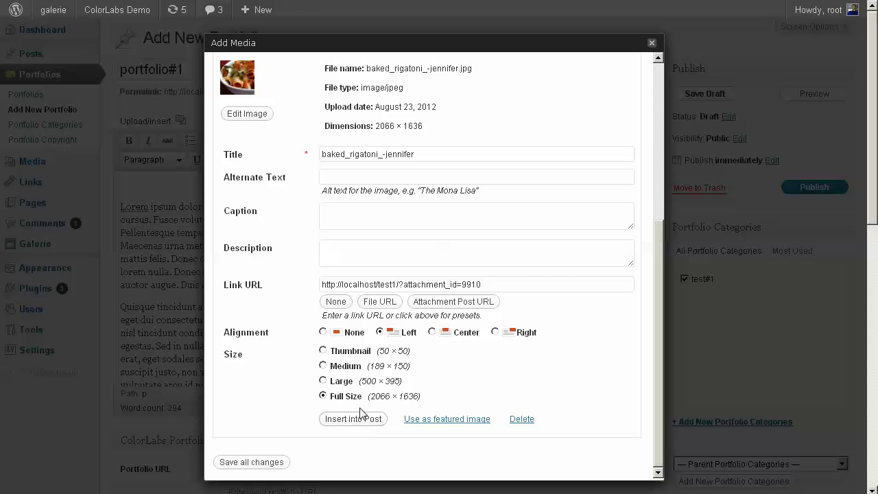
left_click(382, 417)
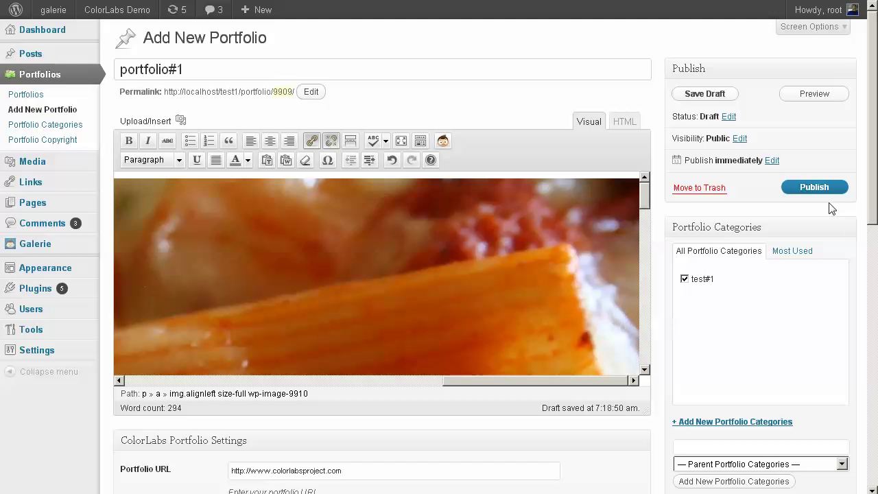
left_click(817, 187)
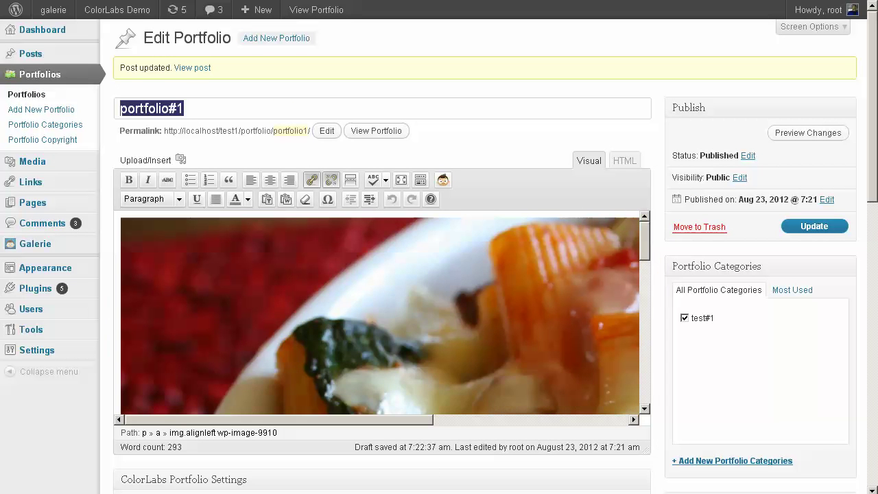
Step: Switch to Notepad and replace the note with 'ok your first portfolio already.'
key("alt+Tab")
key("ctrl+a")
type("ok your fir")
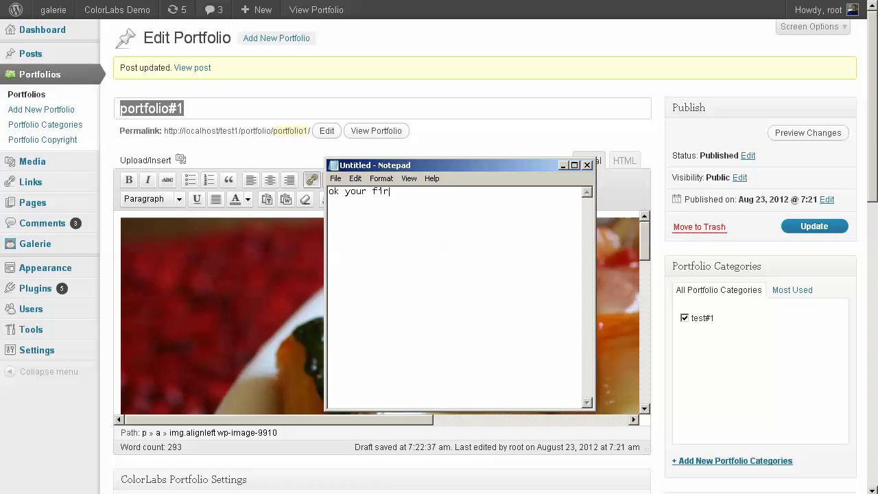
type("st portfolio already")
key("BackSpace")
type(".")
key("Return")
key("Return")
Step: Add the line 'lets check our front page' to the note and switch to the site's front page
type("ltes")
key("BackSpace")
key("BackSpace")
key("BackSpace")
key("BackSpace")
type("ets check")
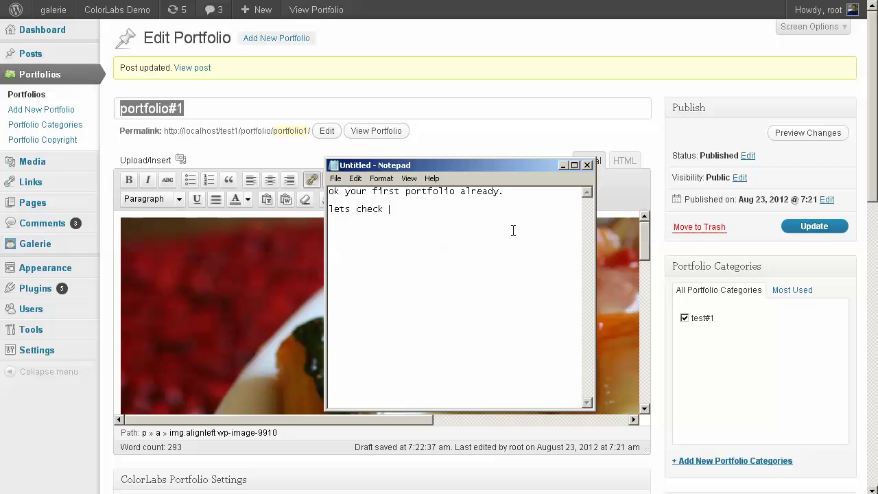
type(" our front page")
mouse_move(500, 169)
left_mouse_down()
mouse_move(501, 330)
mouse_move(516, 165)
left_mouse_up()
key("alt+Tab")
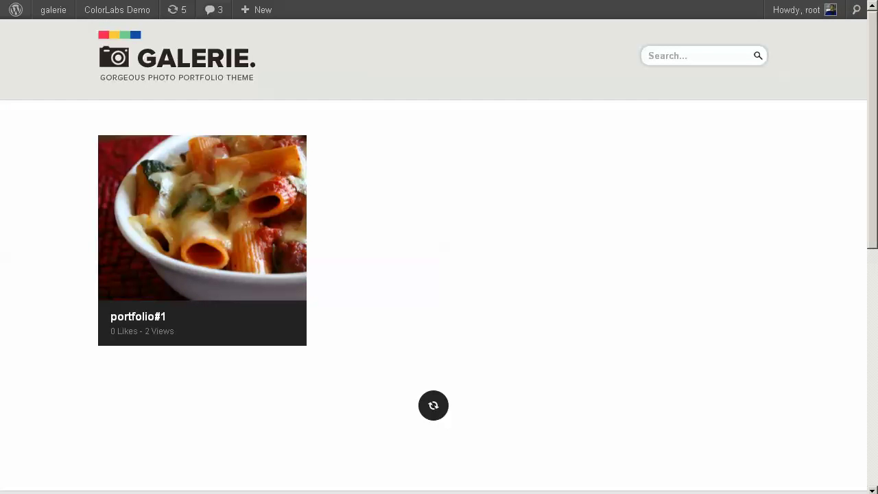
Step: Replace the Notepad text with 'ok this is your front page, creating more to make it more nice' and move the note out of view
key("alt+Tab")
key("ctrl+a")
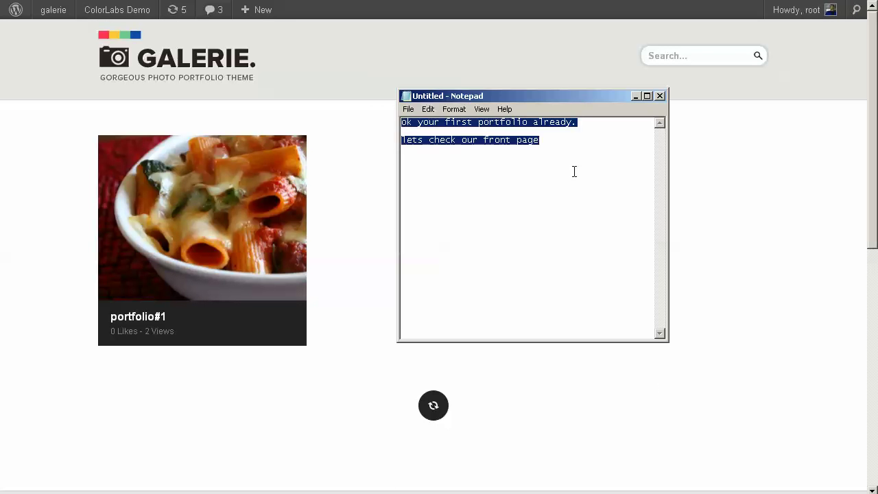
type("ok this is you")
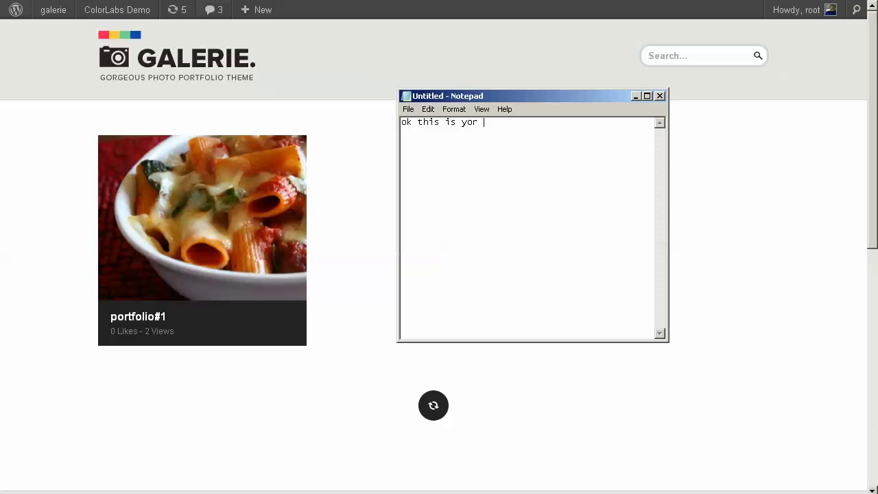
type("r fotn")
key("BackSpace")
key("BackSpace")
type("ront page, creating more to make it more nice")
left_click_drag(586, 98, 518, 491)
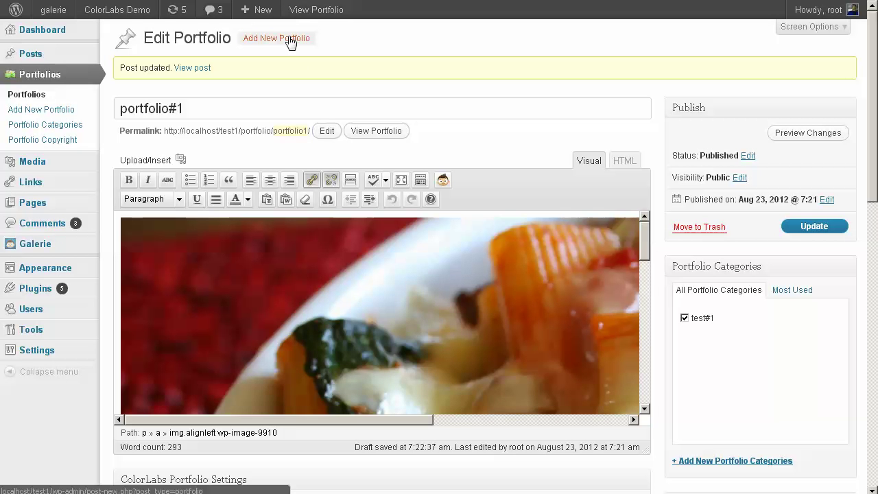
Step: Start a new portfolio entry, paste the Lorem Ipsum text as its content and title it 'portfolio#2'
left_click(289, 39)
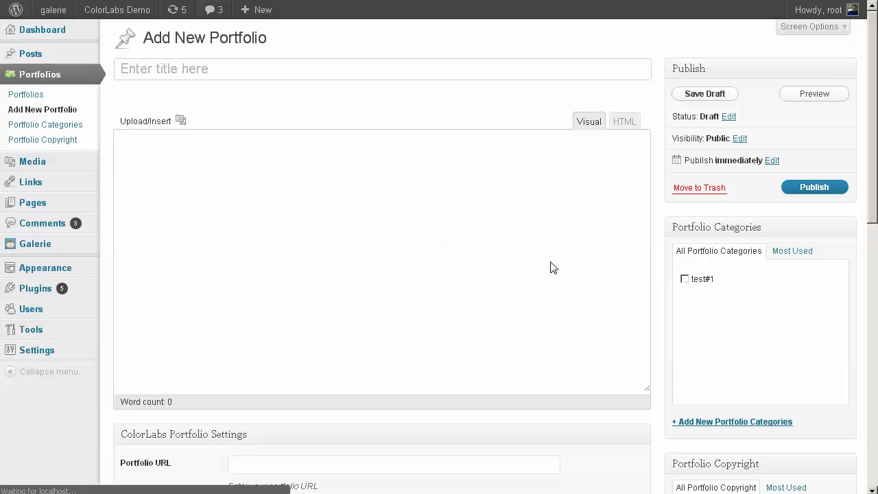
key("ctrl+v")
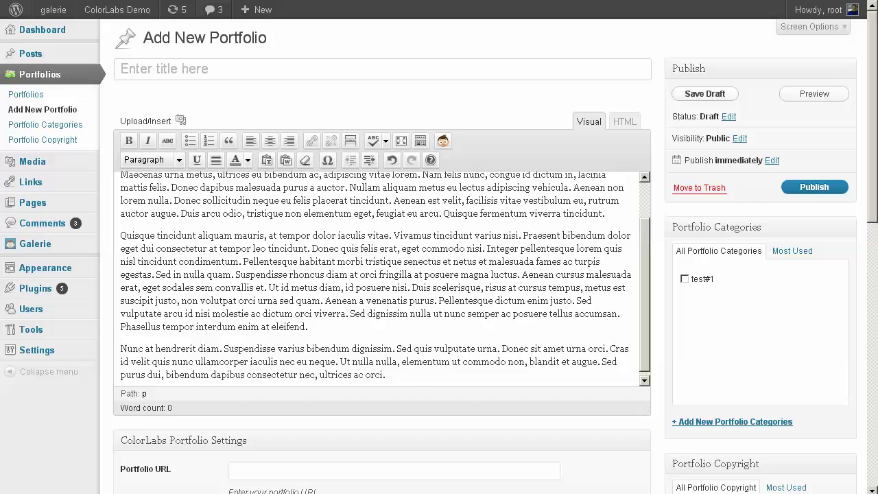
left_click(370, 67)
type("portfolio#2")
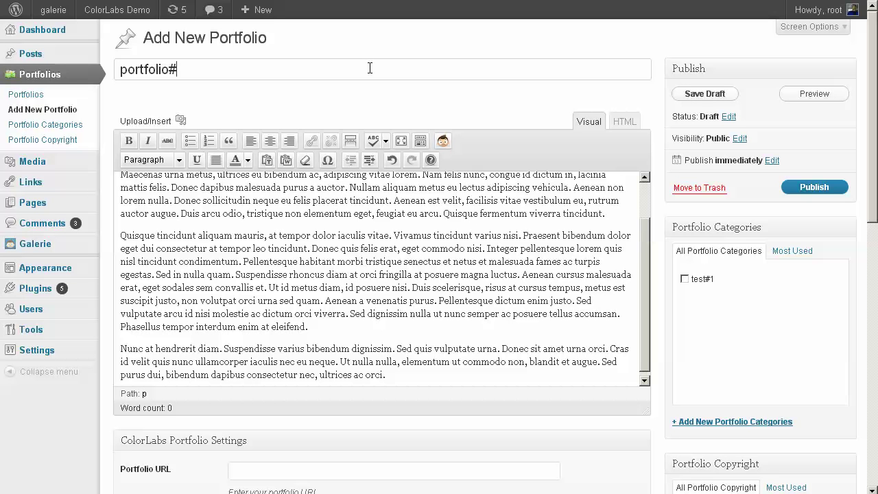
Step: Assign the entry to the portfolio category test#1 and the copyright 'creative common'
left_click(707, 279)
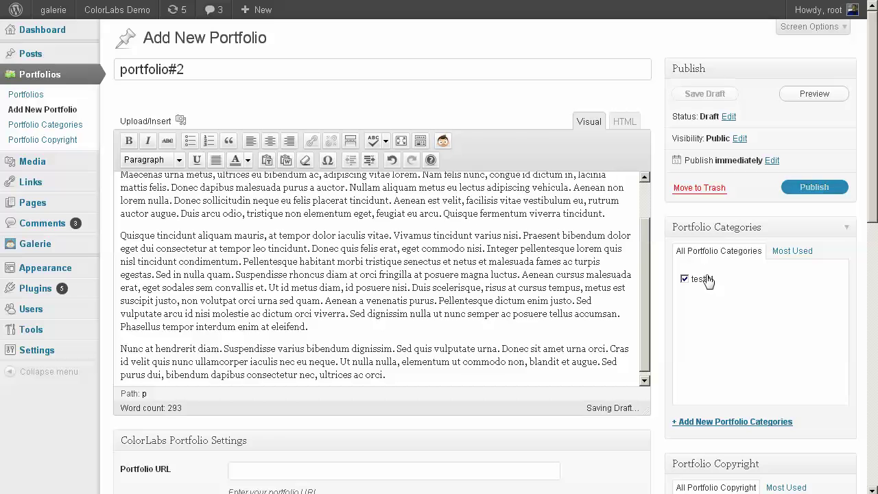
scroll(717, 306, "down", 2)
left_click(704, 382)
left_click(259, 334)
left_click(269, 351)
left_click(274, 384)
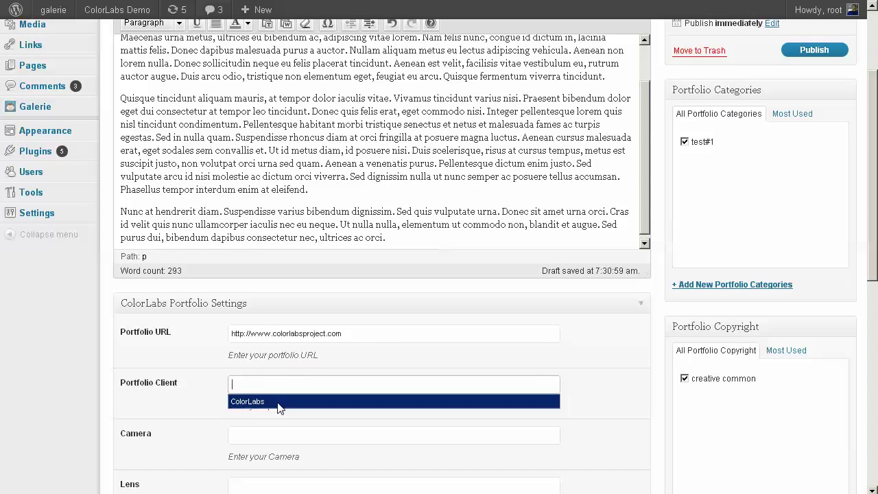
left_click(278, 404)
scroll(280, 426, "down", 2)
left_click(277, 315)
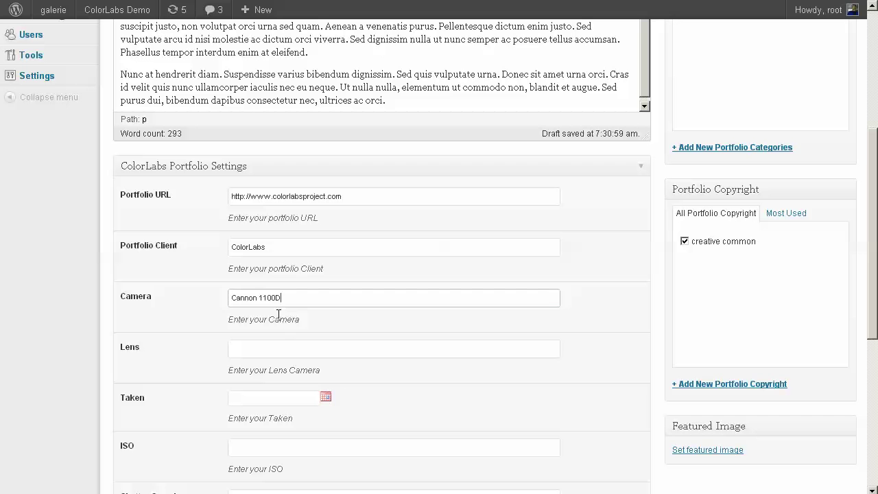
Step: Set the Taken date to 08/04/2012 and fill in the ISO from its saved suggestion, leaving lens and shutter speed blank
left_click(287, 351)
left_click(276, 397)
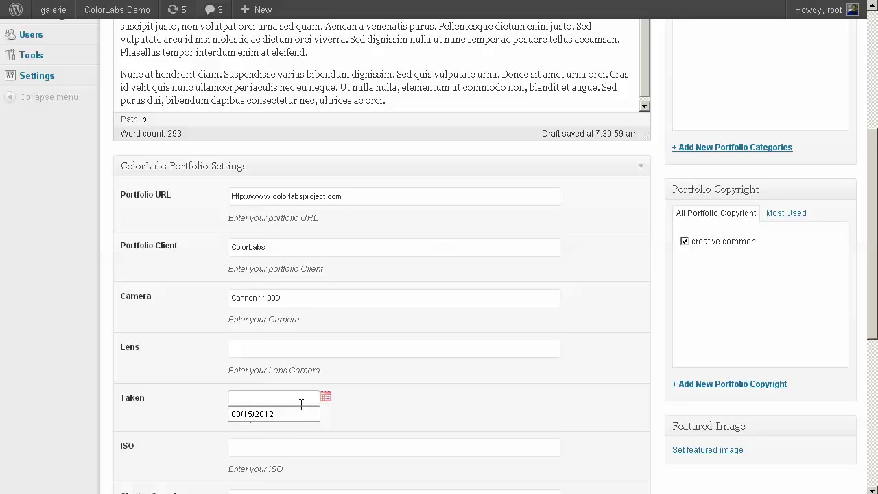
left_click(326, 398)
left_click(374, 324)
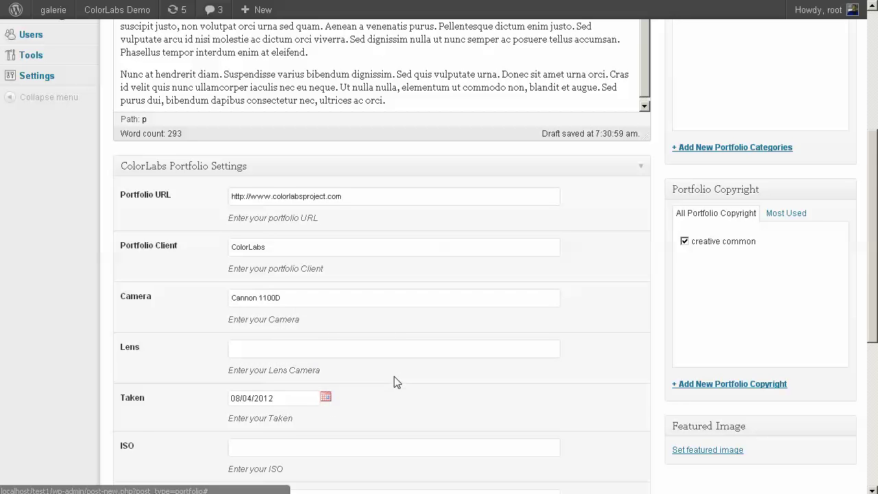
scroll(384, 364, "down", 2)
left_click(357, 314)
left_click(344, 332)
left_click(323, 362)
Step: Insert an empty paragraph above the first Lorem Ipsum paragraph of portfolio#2
scroll(604, 321, "up", 6)
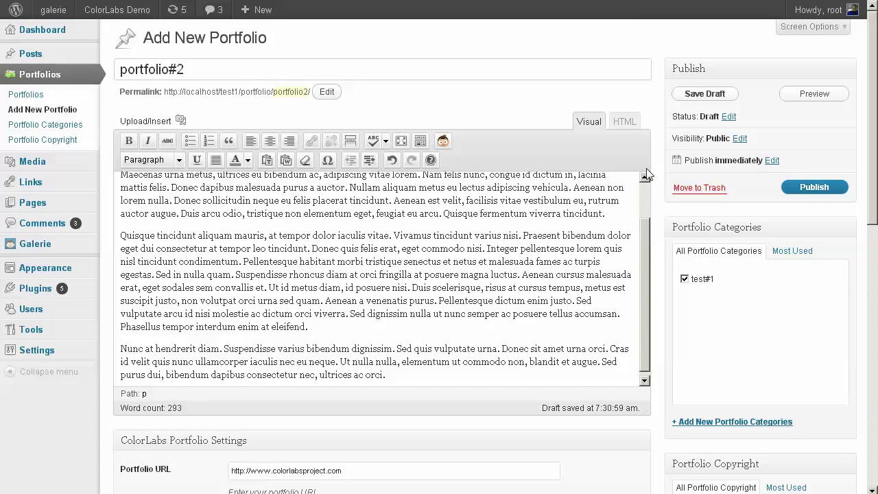
scroll(375, 206, "up", 2)
left_click(121, 186)
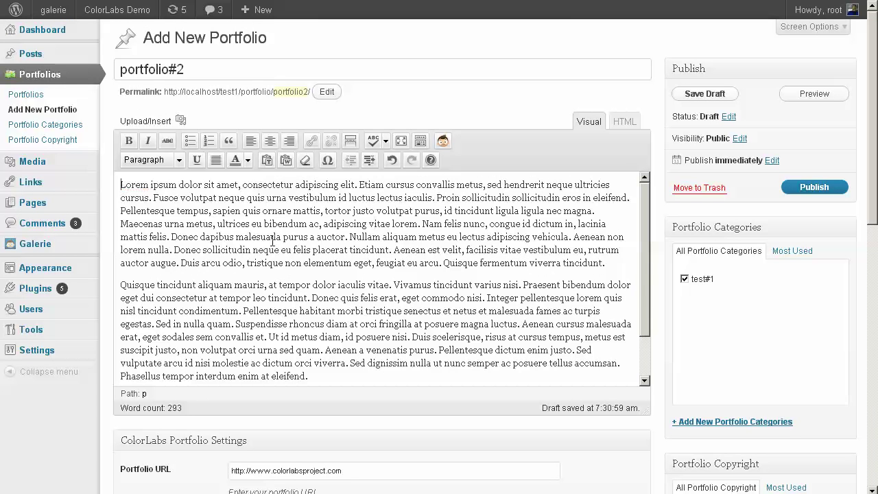
key("Return")
key("Return")
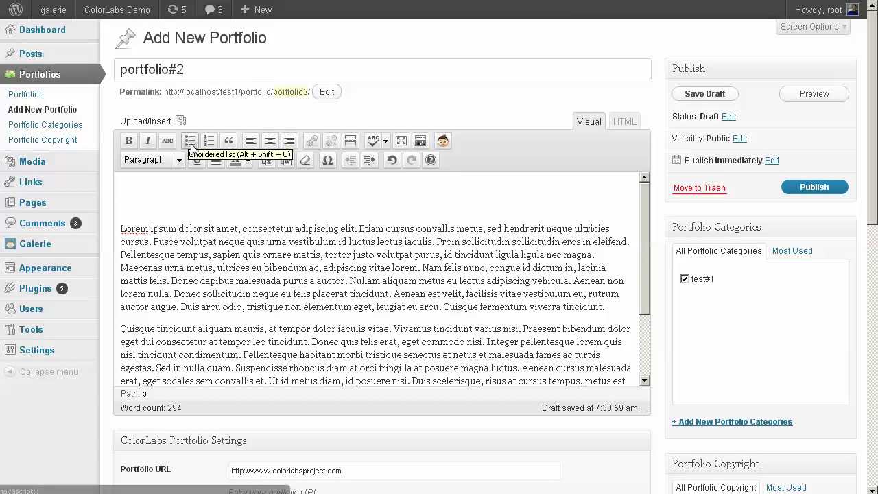
key("Delete")
Step: Upload the image 20081113-MW-111308-a-pizza-Roch.jpg from the 'food fest' folder to the portfolio
left_click(182, 121)
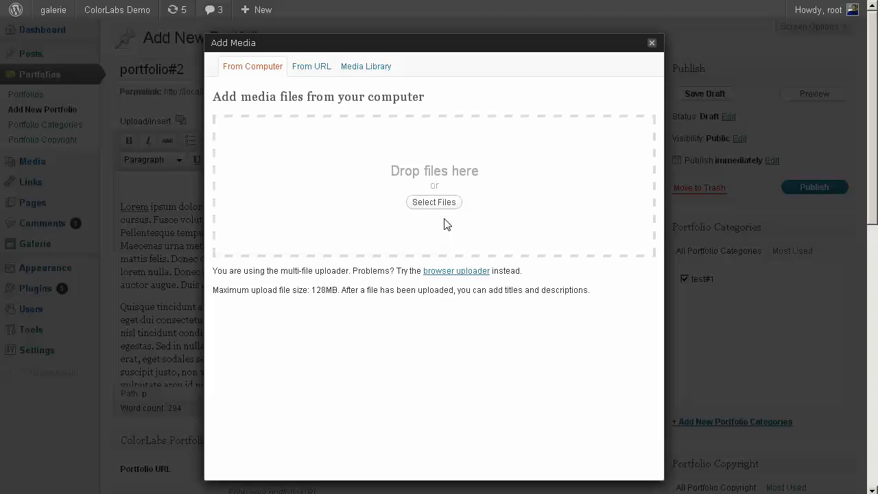
left_click(441, 205)
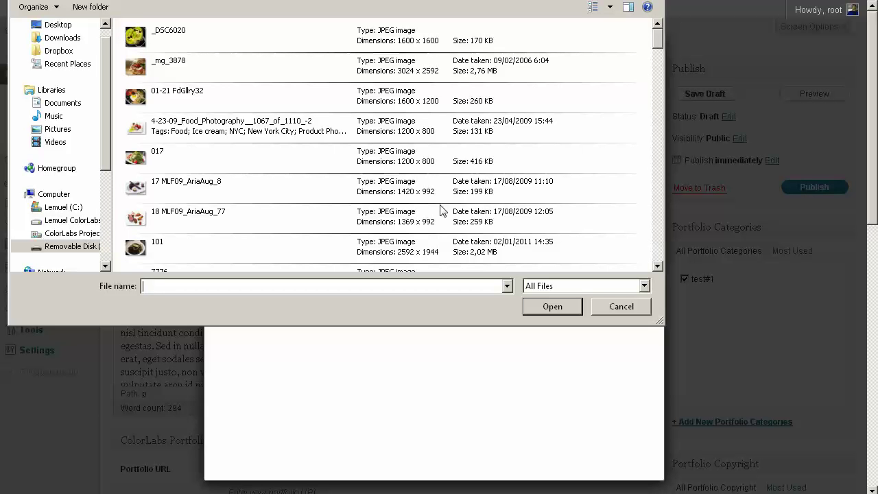
left_click(351, 132)
scroll(351, 131, "down", 5)
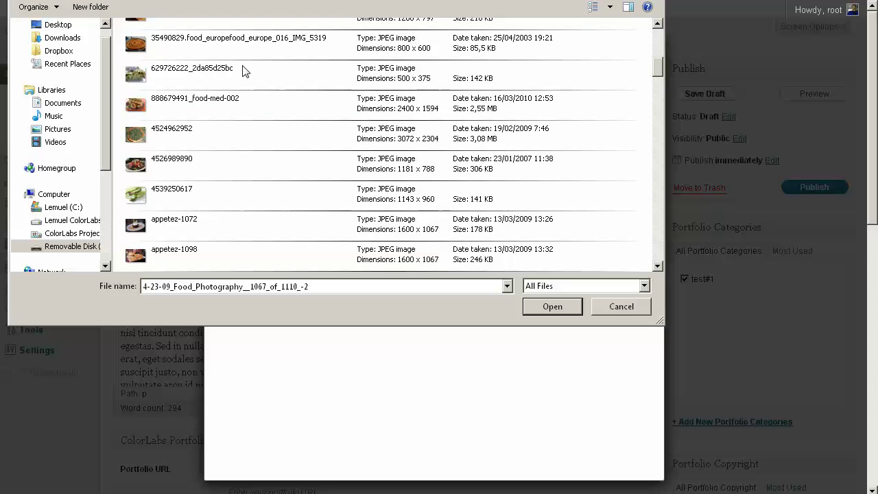
scroll(259, 89, "up", 3)
double_click(225, 96)
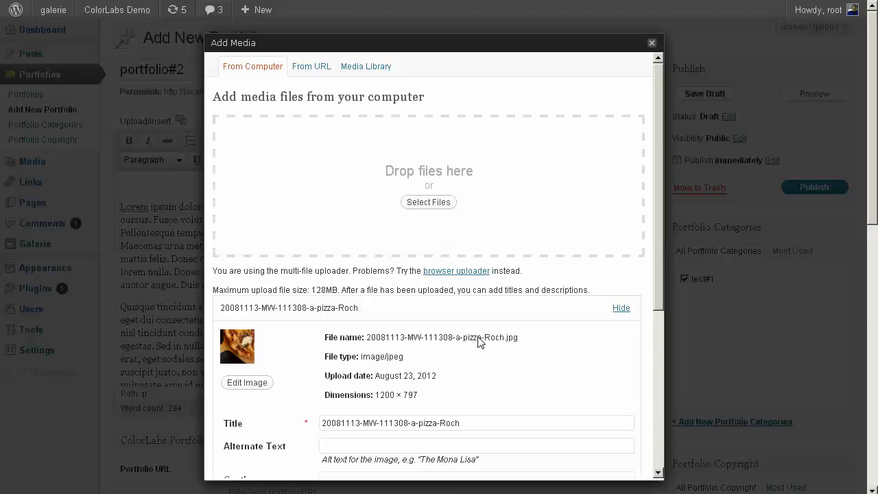
Step: Insert the pizza image into the content at full size with left alignment and publish portfolio#2
scroll(480, 343, "down", 4)
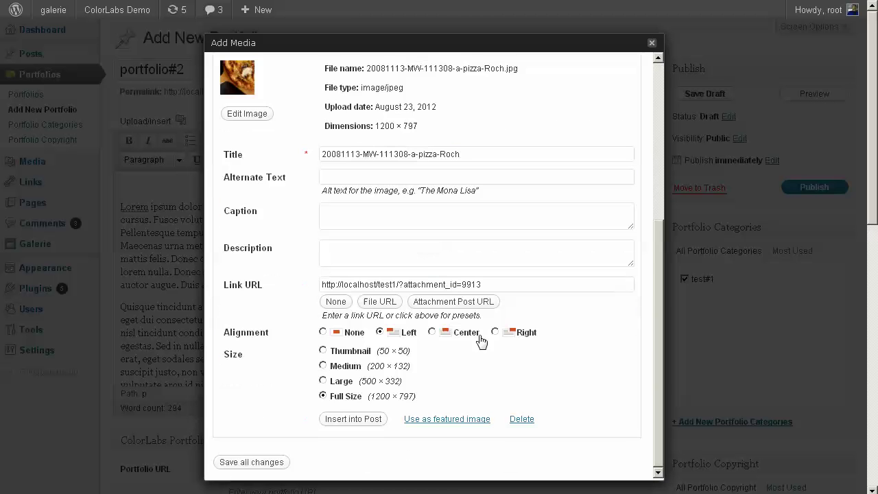
left_click(384, 382)
left_click(388, 400)
left_click(374, 420)
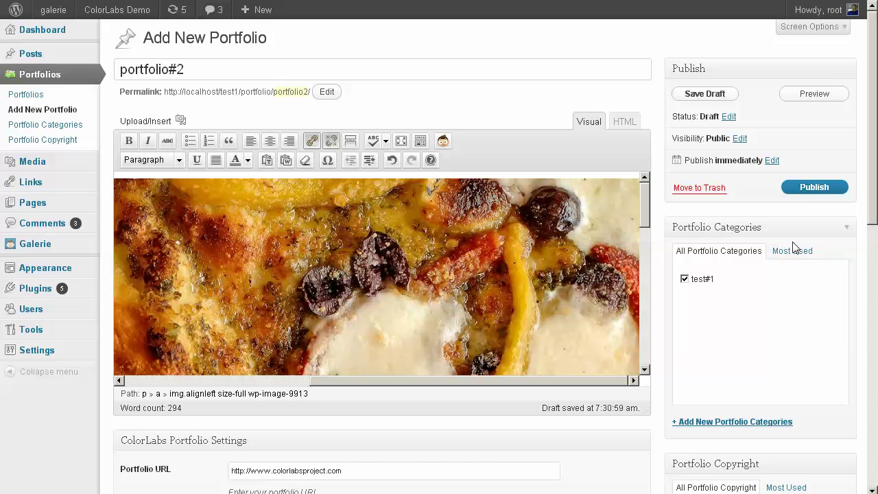
left_click(807, 188)
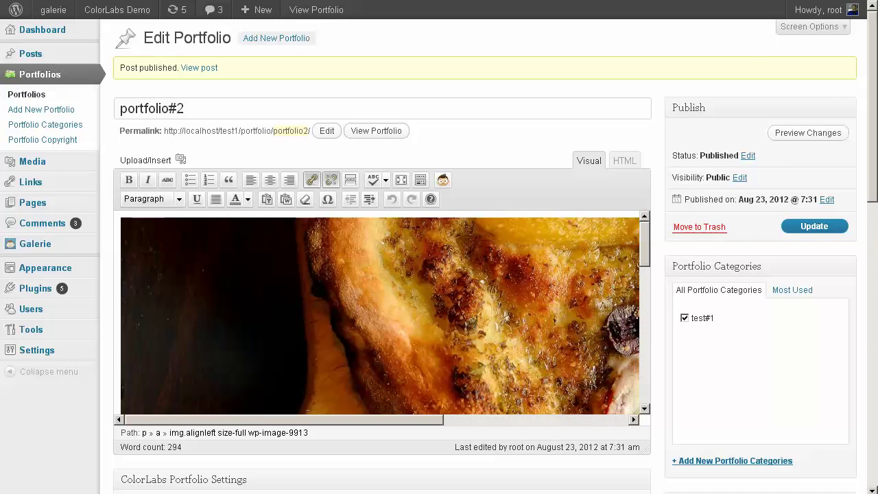
Step: Reload the site's front page and replace the Notepad note with "back then i already create several portfolios"
key("ctrl+Tab")
right_click(492, 171)
left_click(514, 204)
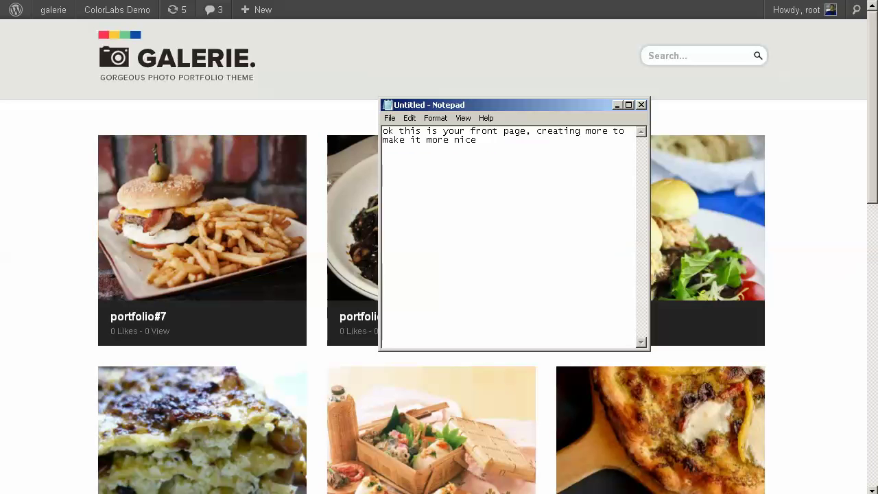
key("ctrl+a")
type("back")
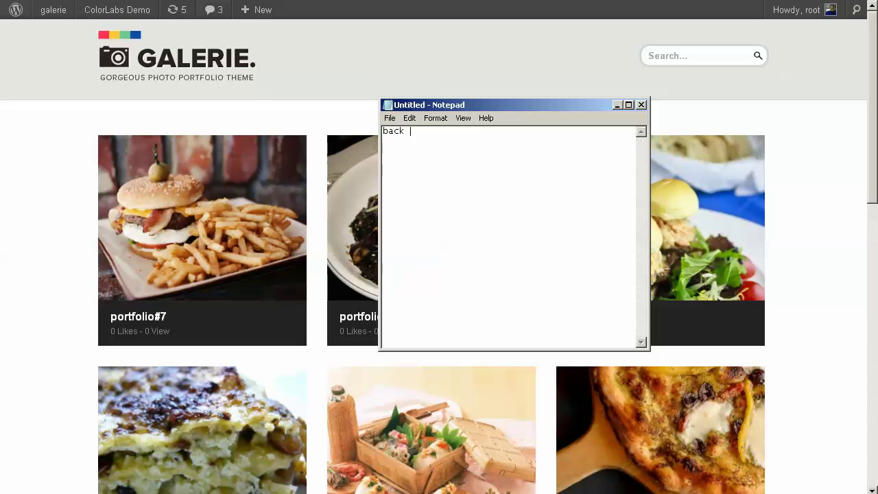
type(" then i already create several portfolios")
left_click(576, 97)
Step: Look over the portfolio grid and replace the note with "at front page settings i set the number of portfolios displaying is 6"
scroll(583, 125, "down", 4)
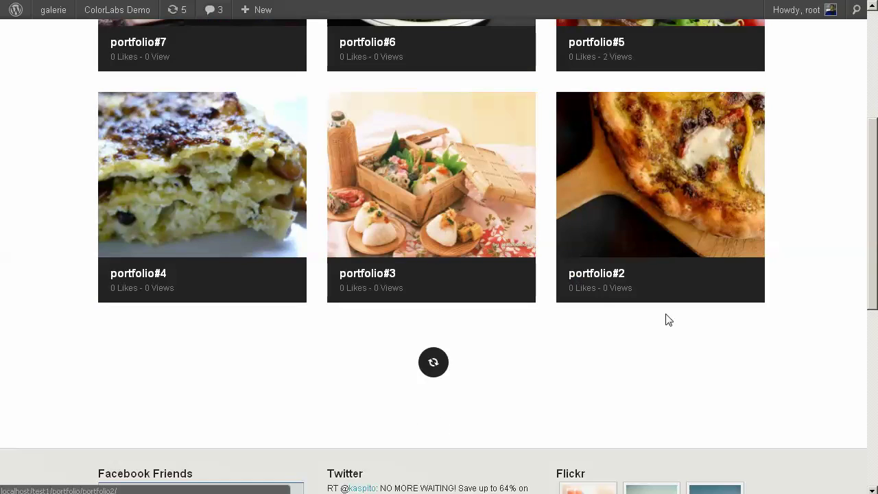
scroll(709, 350, "up", 3)
scroll(712, 316, "down", 2)
scroll(710, 288, "up", 2)
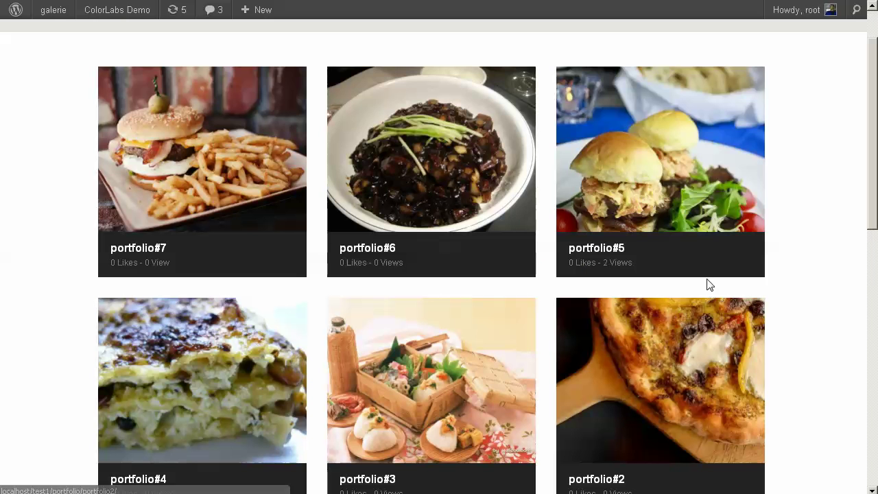
key("alt+Tab")
left_click(566, 210)
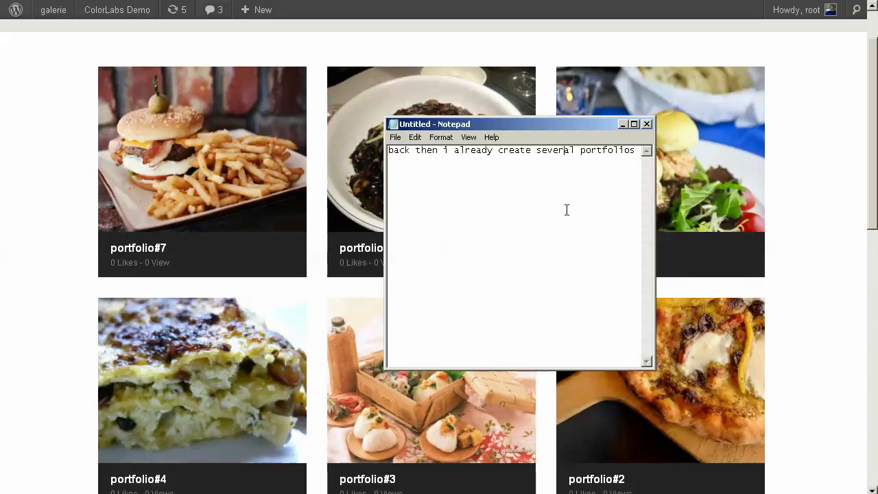
key("ctrl+a")
type("at")
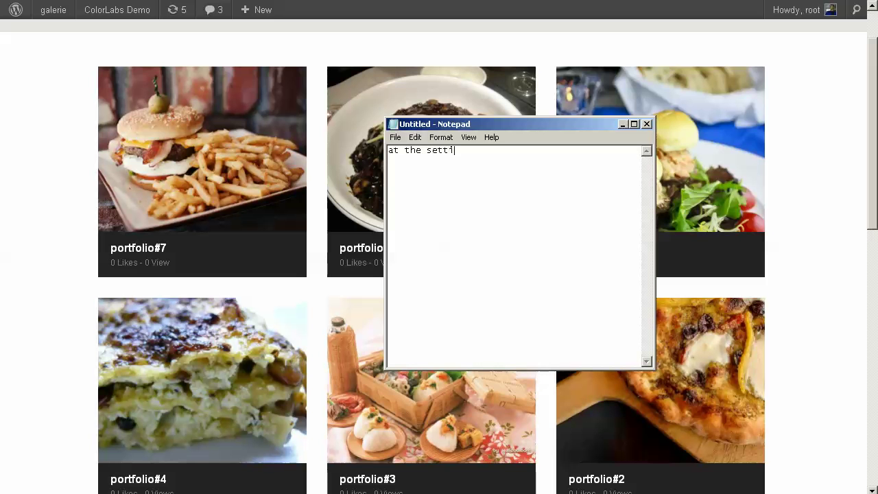
type(" front page settings i set the number of portfo")
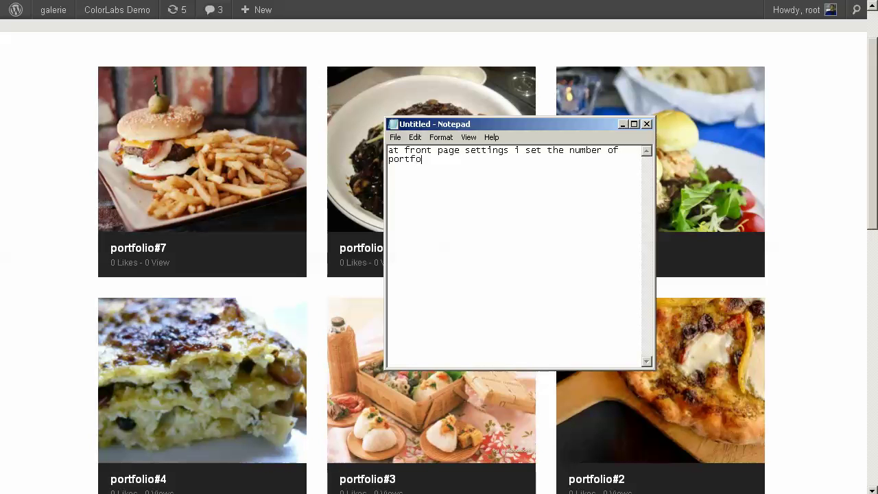
type("lios displaying is 6")
left_click(481, 491)
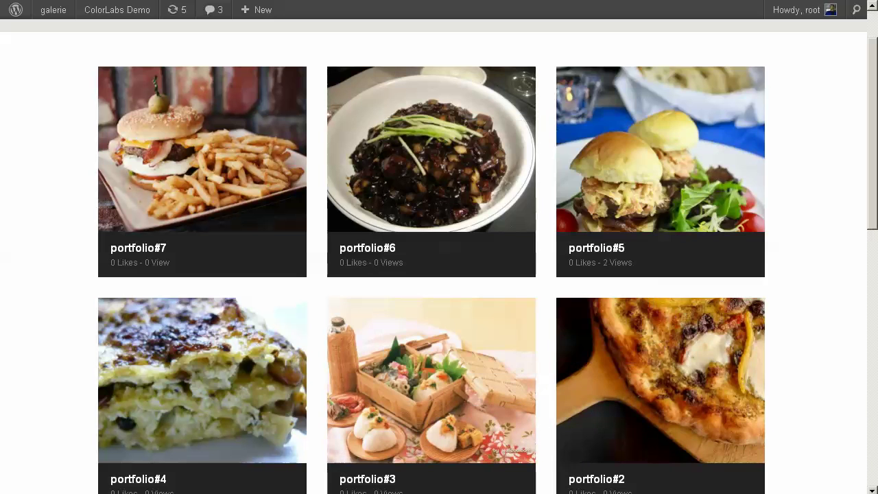
Step: Replace the Notepad note with "let's check for this circle button" beside the end of the portfolio grid
scroll(827, 300, "up", 1)
scroll(821, 261, "down", 5)
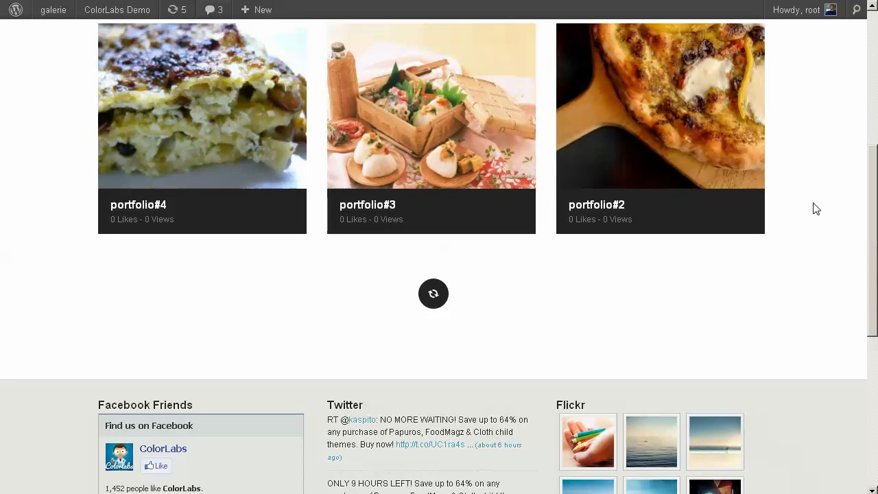
scroll(816, 209, "up", 1)
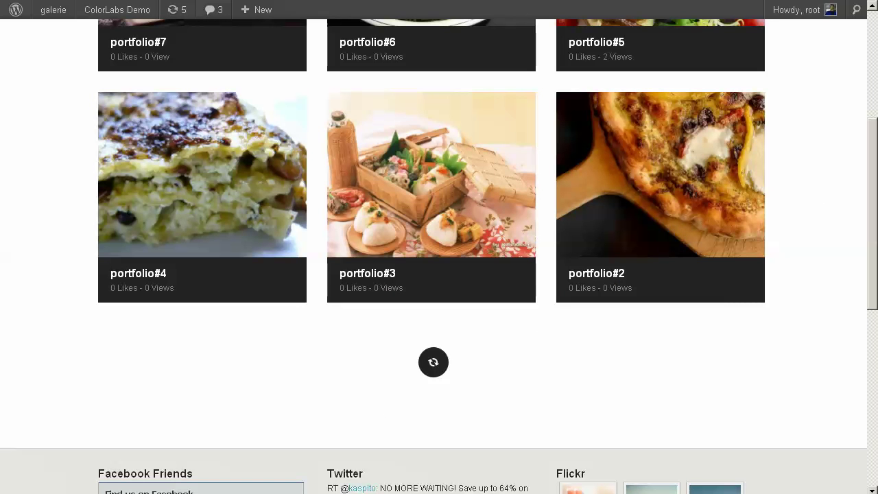
key("alt+Tab")
key("ctrl+a")
type("1")
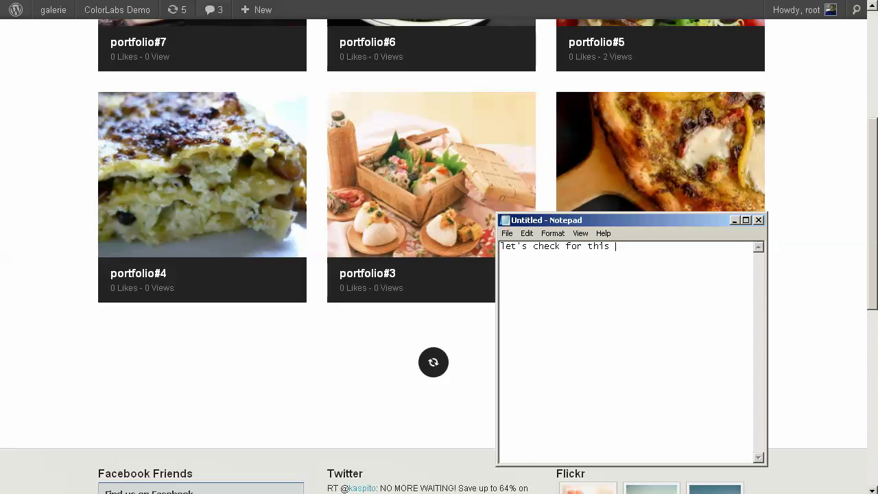
type("tton")
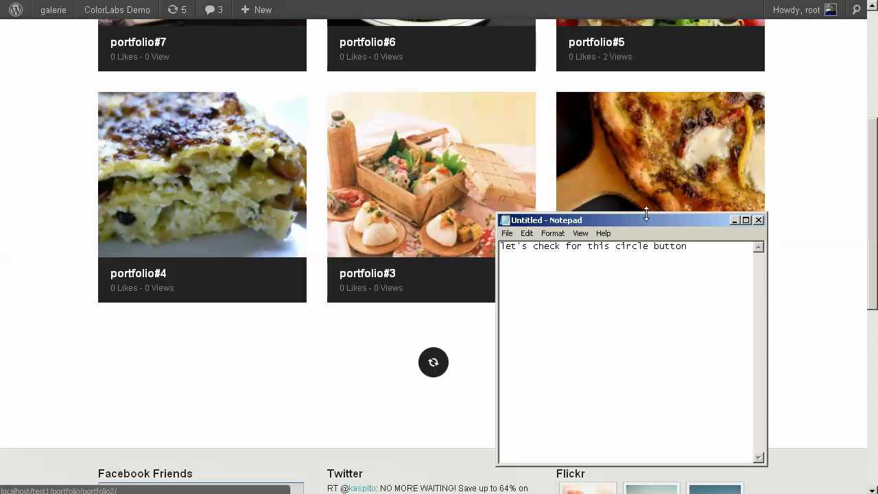
Step: Load further portfolios twice with the round reload control below the front page's portfolio grid
key("alt+Tab")
left_click(443, 365)
scroll(510, 405, "down", 5)
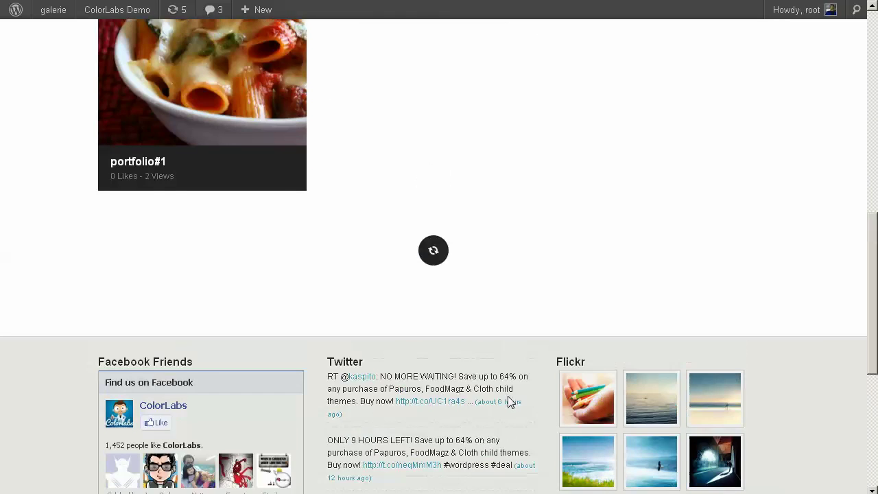
left_click(445, 277)
scroll(494, 298, "up", 2)
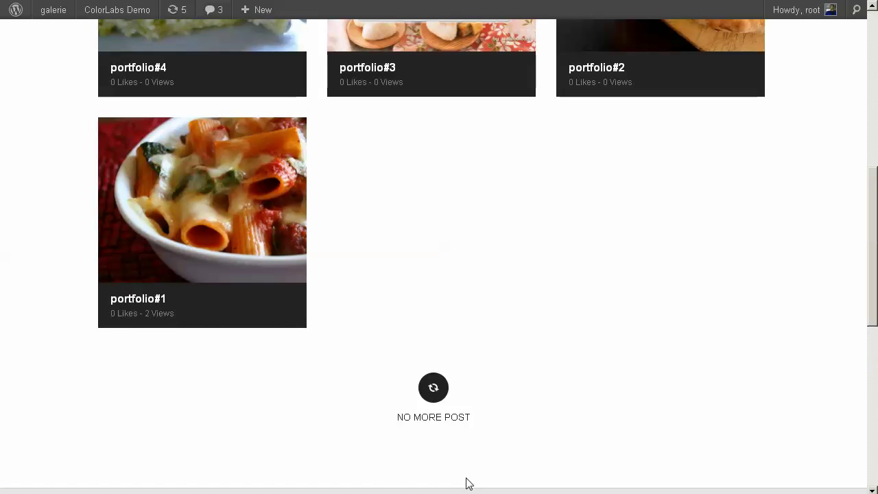
Step: Replace the Notepad note with "it will reload more portfolios" and put the note away
key("alt+Tab")
key("ctrl+a")
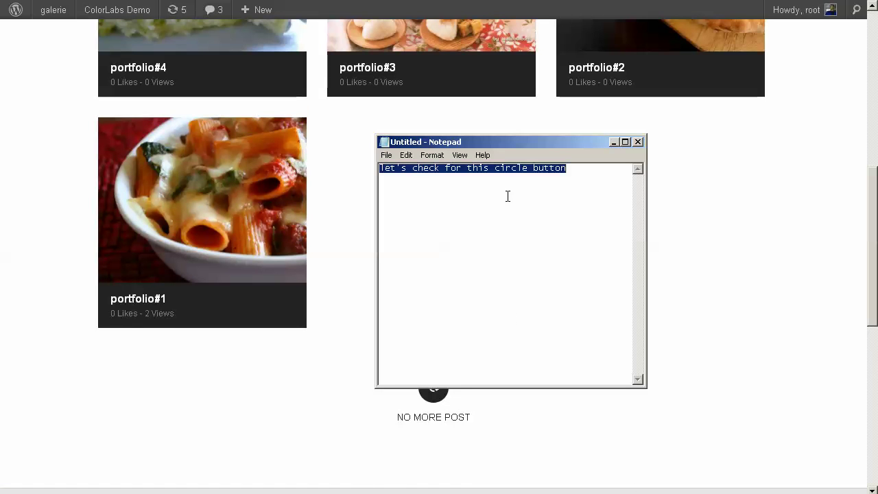
type("it will rel")
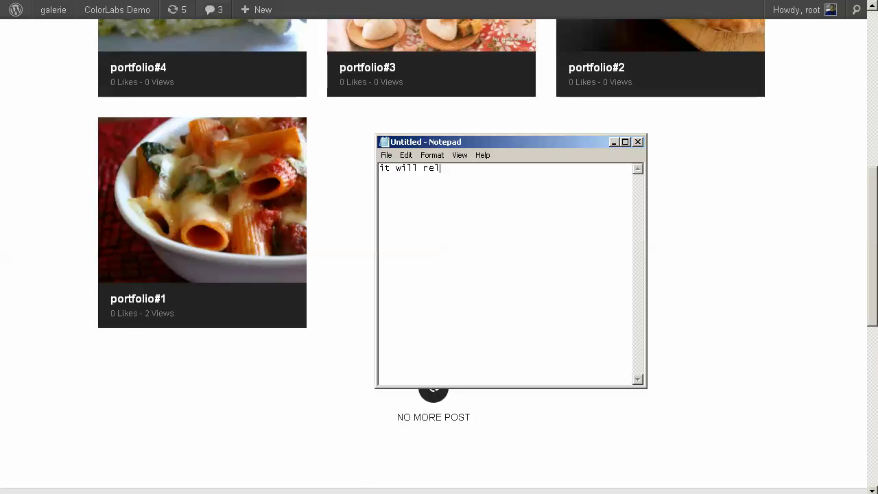
type("oad more portfolios")
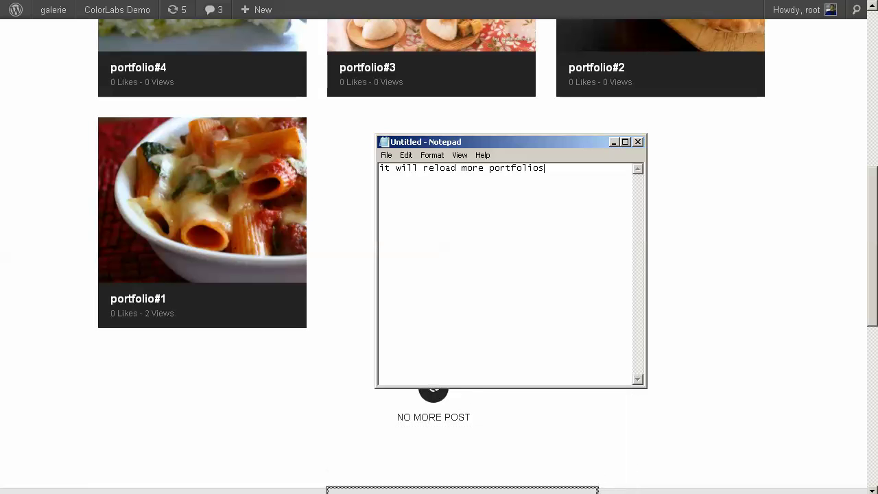
key("alt+Tab")
Step: Beside the footer widgets, write the note "and this is the default widget if there is no widget available / attached to delete them you can simply ad yours"
scroll(591, 261, "down", 7)
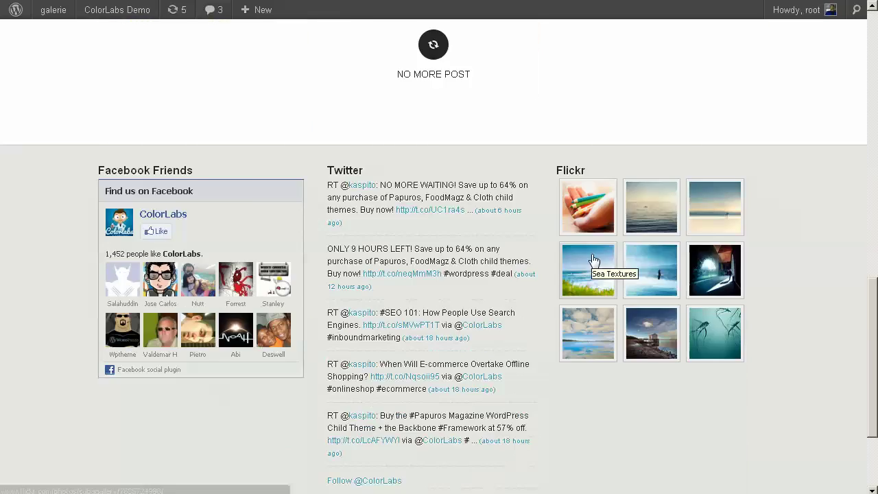
scroll(591, 261, "up", 8)
scroll(601, 332, "up", 7)
scroll(604, 330, "down", 14)
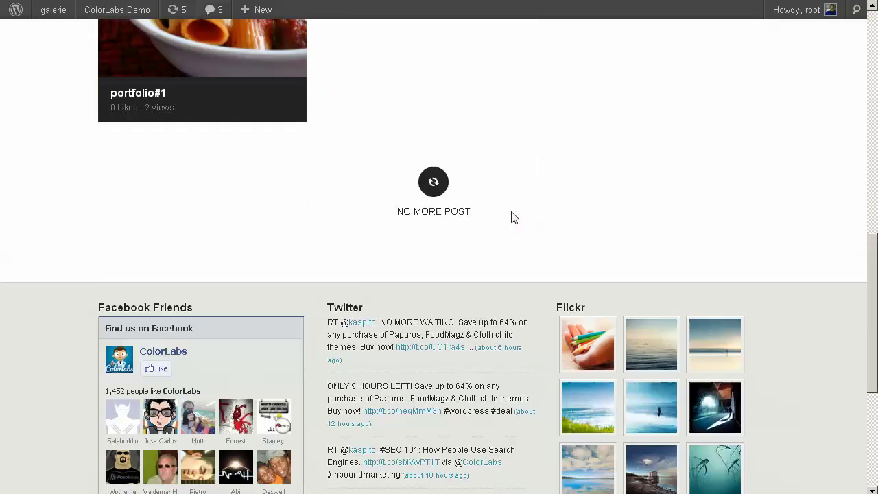
scroll(455, 294, "up", 2)
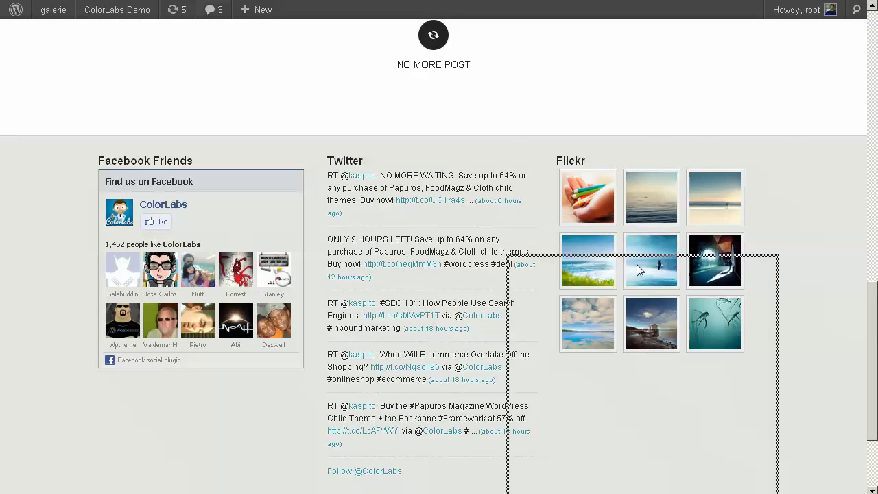
key("alt+Tab")
key("ctrl+a")
type("an")
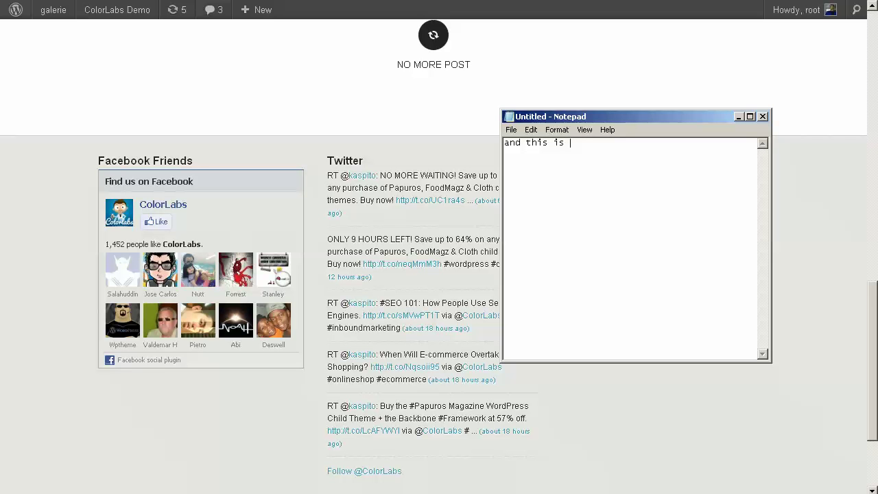
type("de")
type("lab")
type("le / atat")
type("ched")
type("o delete")
type(" themeyou can simply ad yours")
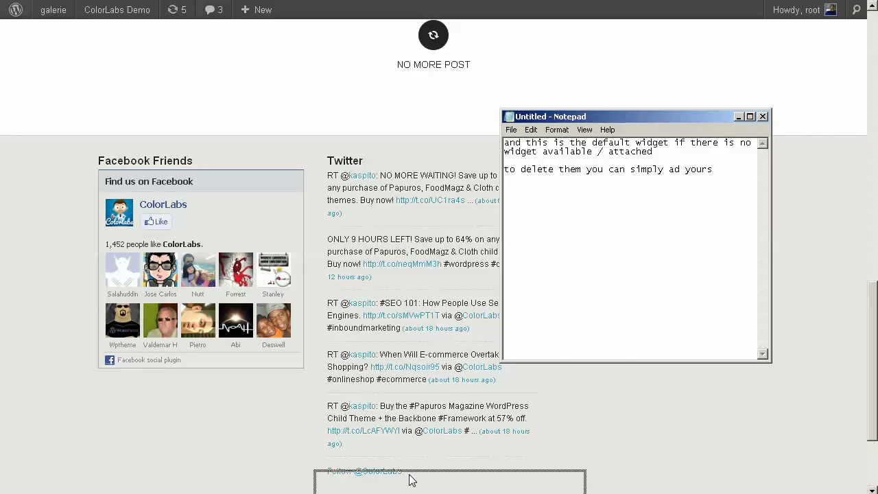
Step: Open the Widgets settings in the WordPress admin and add a Calendar widget to the Footer area, leaving its title blank
left_click(616, 447)
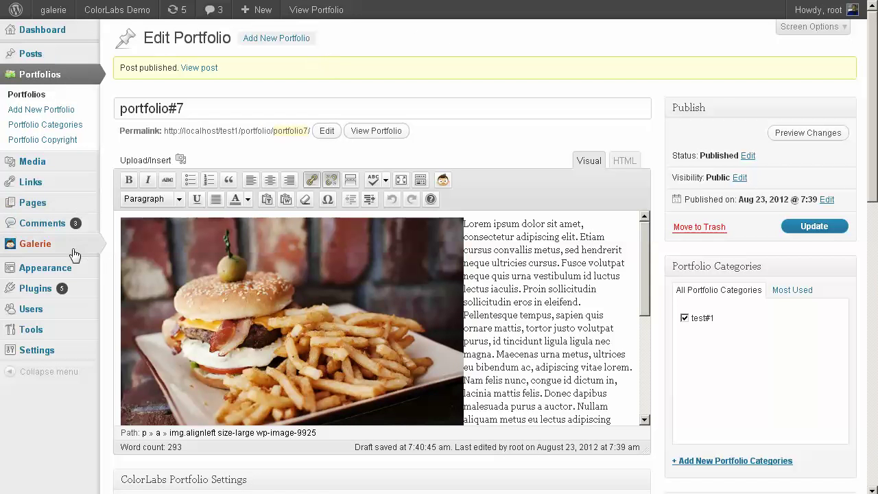
mouse_move(103, 273)
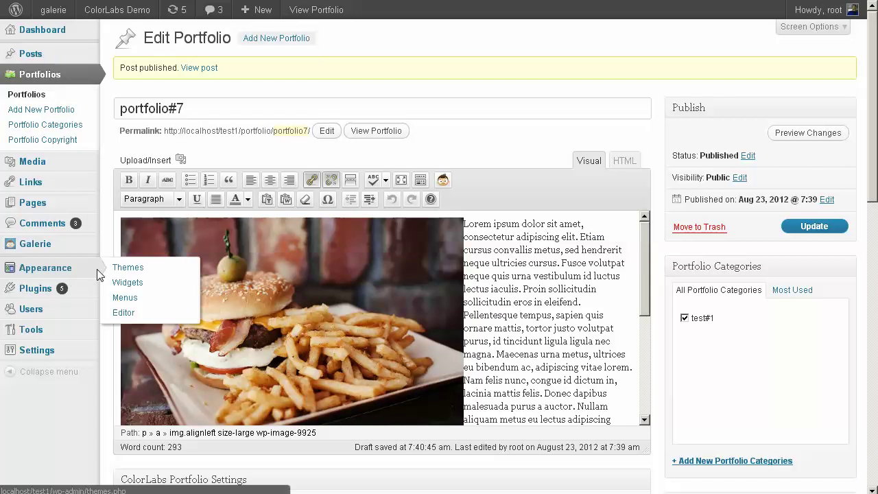
left_click(155, 285)
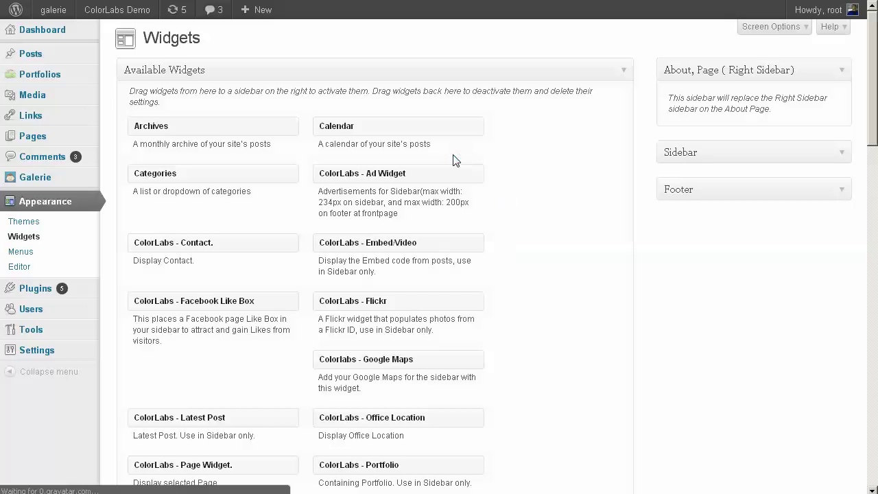
left_click(712, 190)
scroll(549, 215, "down", 1)
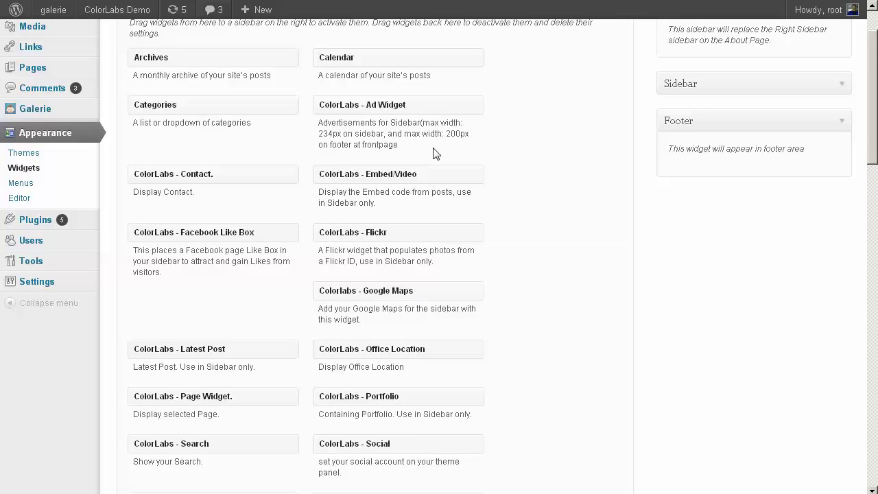
left_click_drag(378, 64, 744, 173)
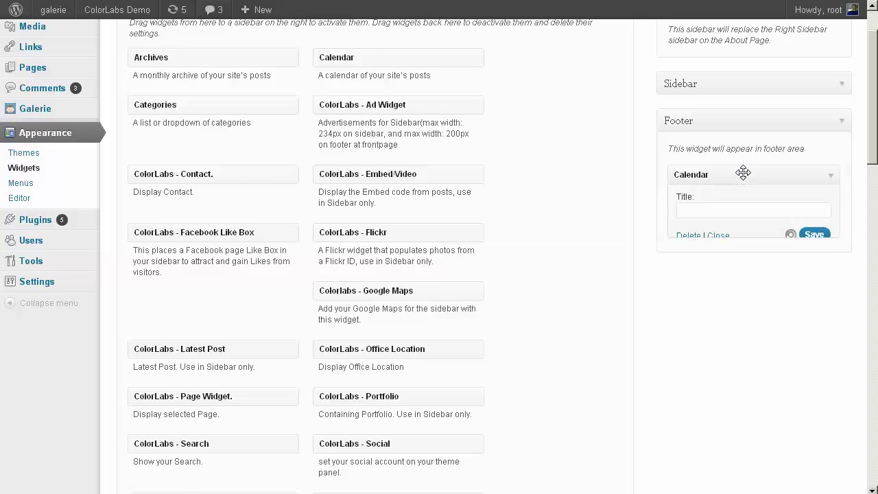
left_click(835, 180)
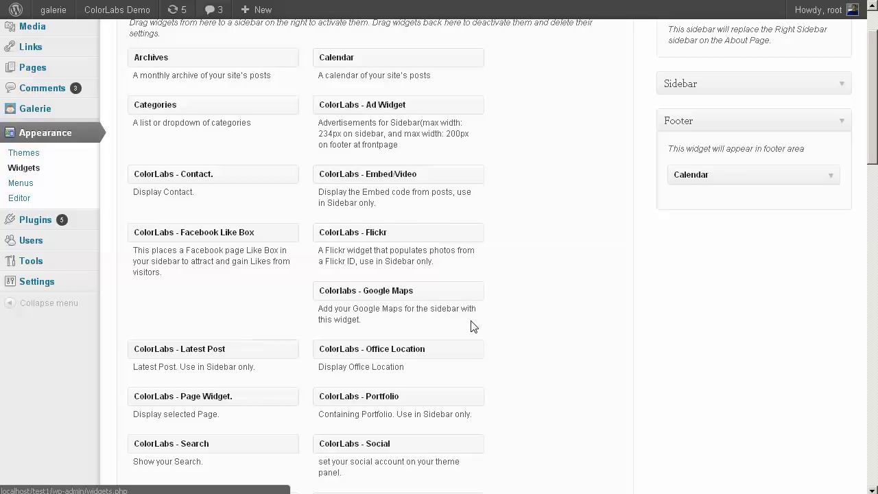
Step: Add the ColorLabs - Subscribe by Mail widget to the Footer area below Calendar and collapse it
mouse_move(412, 398)
left_mouse_down()
mouse_move(674, 371)
mouse_move(427, 396)
left_mouse_up()
scroll(414, 296, "down", 2)
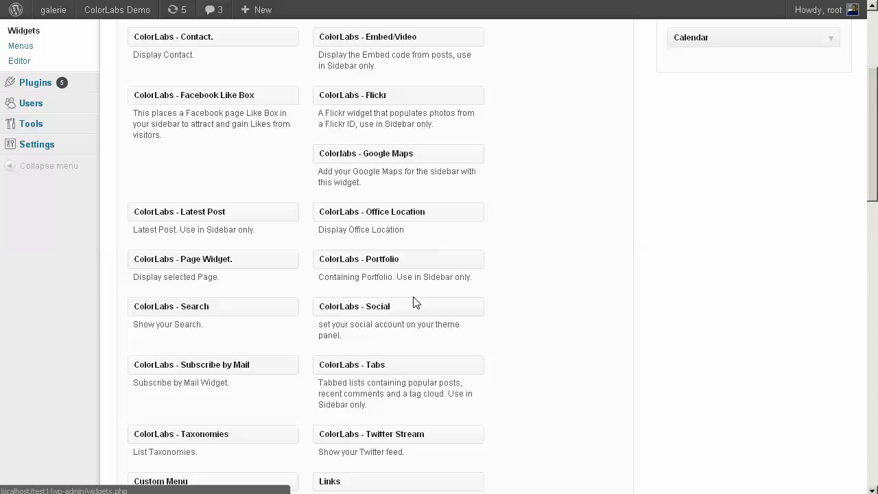
scroll(426, 322, "down", 1)
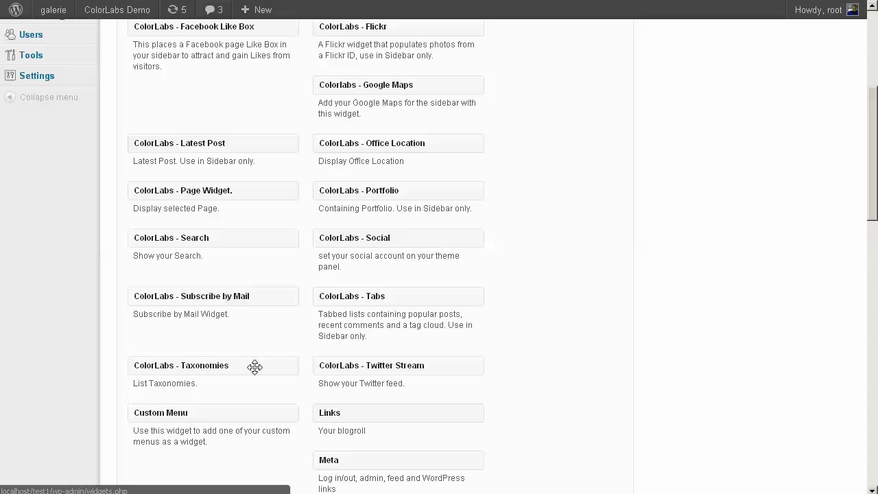
left_click_drag(241, 300, 768, 118)
left_click(830, 128)
Step: Add the ColorLabs - Office Location widget to the Footer with office name "ColorLabs & Company" and address "Bandung, Indonesia", and save it
left_click_drag(405, 269, 764, 159)
left_click(752, 234)
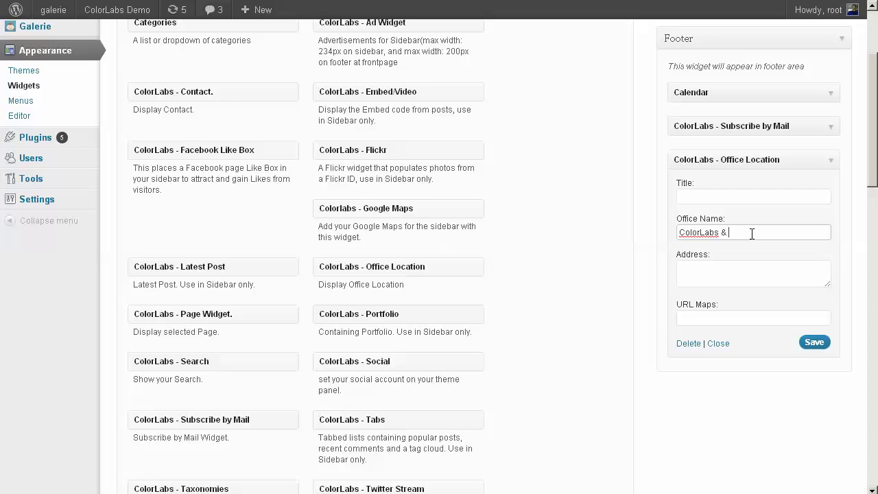
key("Tab")
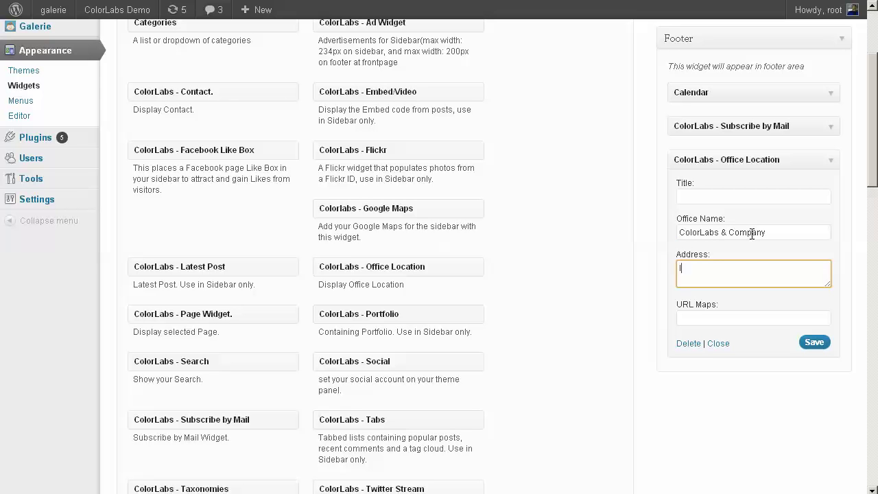
type("Bandung, Indonesia")
left_click(810, 343)
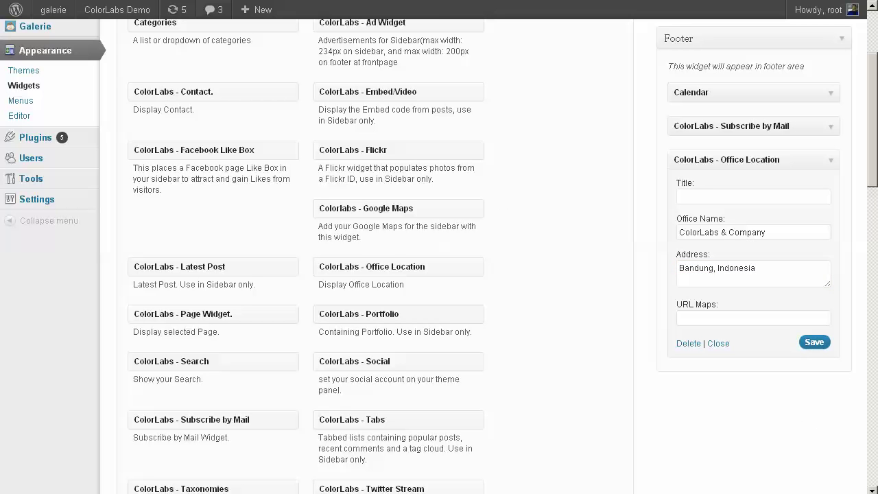
Step: Reload the site's front page to check the new footer widgets and return to the Widgets settings
key("ctrl+Tab")
right_click(463, 120)
left_click(481, 155)
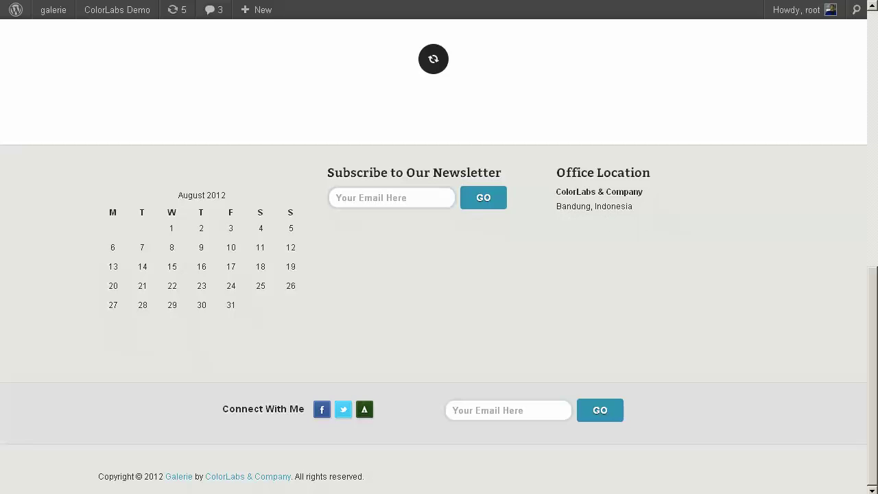
key("ctrl+Tab")
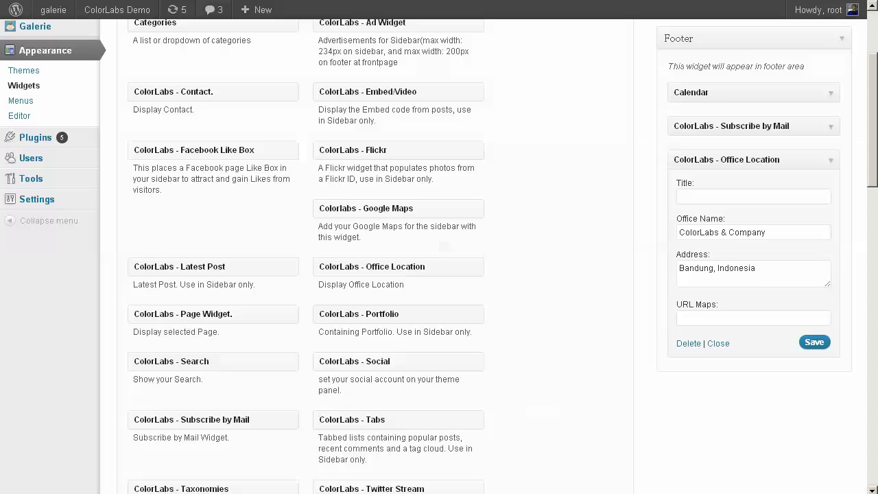
Step: Remove the ColorLabs - Office Location widget from the Footer area and reload the site's front page to check the footer
left_click_drag(667, 161, 424, 3)
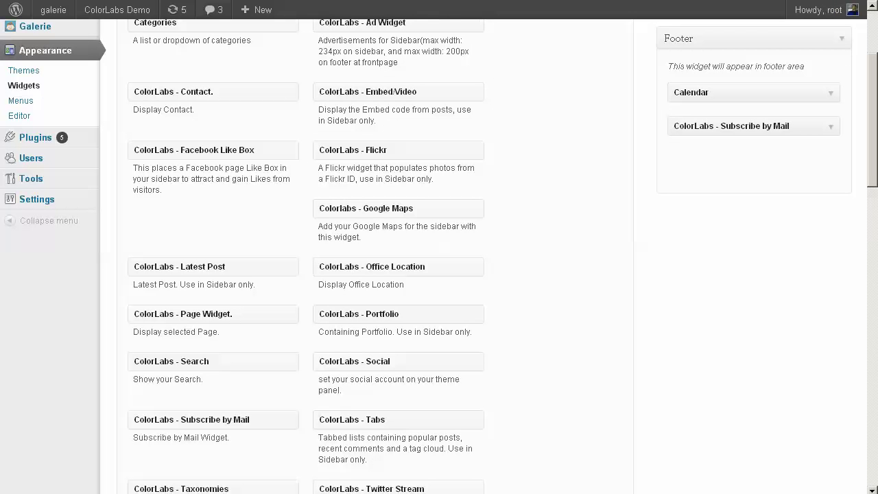
key("ctrl+Tab")
right_click(656, 260)
left_click(662, 295)
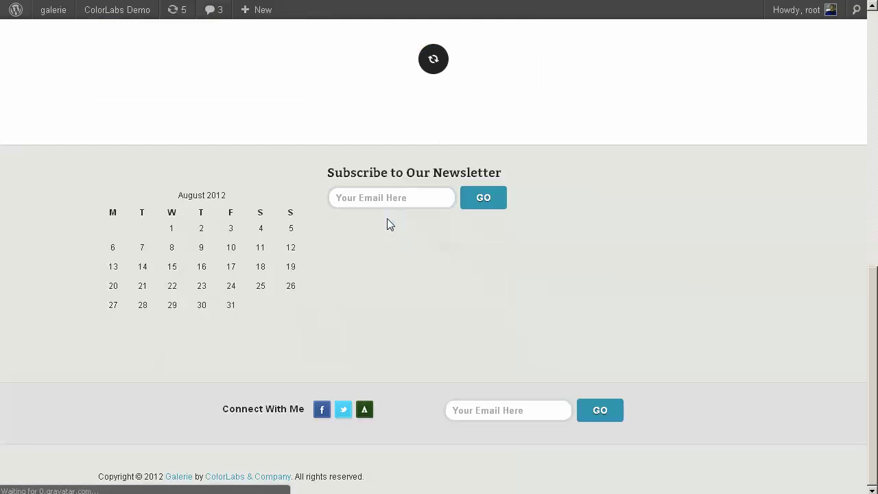
Step: Remove the remaining Subscribe by Mail and Calendar widgets from the Footer area and reload the front page to check the footer
key("ctrl+Tab")
left_click_drag(751, 128, 350, 111)
key("ctrl+Tab")
right_click(608, 221)
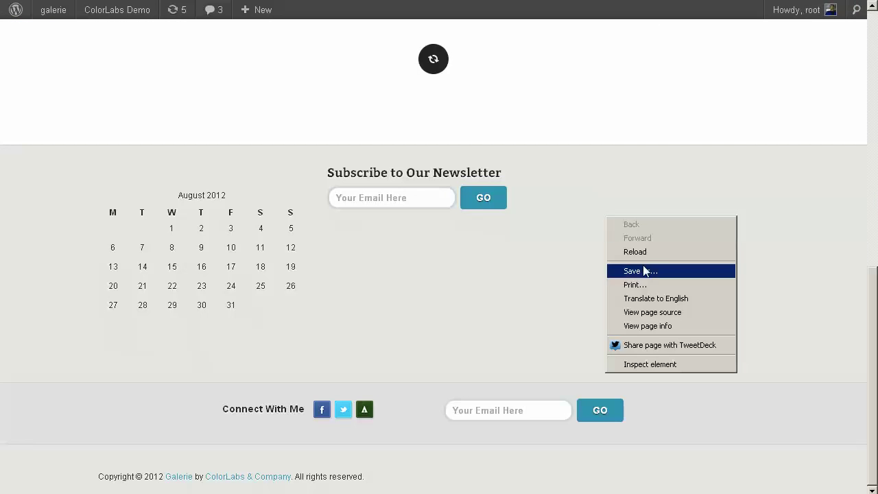
left_click(647, 249)
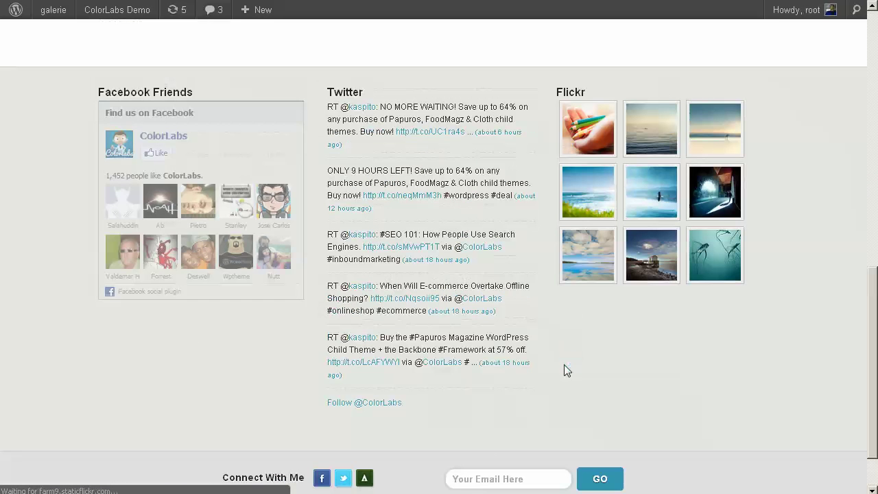
Step: Write the Notepad note "so if you wish to have your own footer widget you will need to attach 3 widgets at at time"
left_click_drag(519, 206, 520, 206)
key("ctrl+a")
type("so if you wish to have your own w")
key("BackSpace")
type("footer widget you will need to h")
key("BackSpace")
key("BackSpace")
key("BackSpace")
type("at")
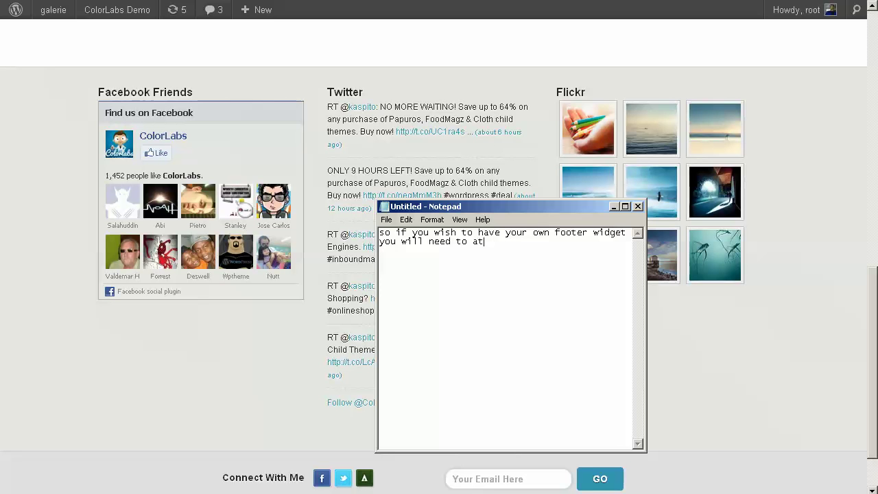
type("tach 3 widgets at at time")
left_click_drag(547, 211, 553, 214)
Step: Replace the Notepad text with "the next is creating page tempaltes"
key("ctrl+a")
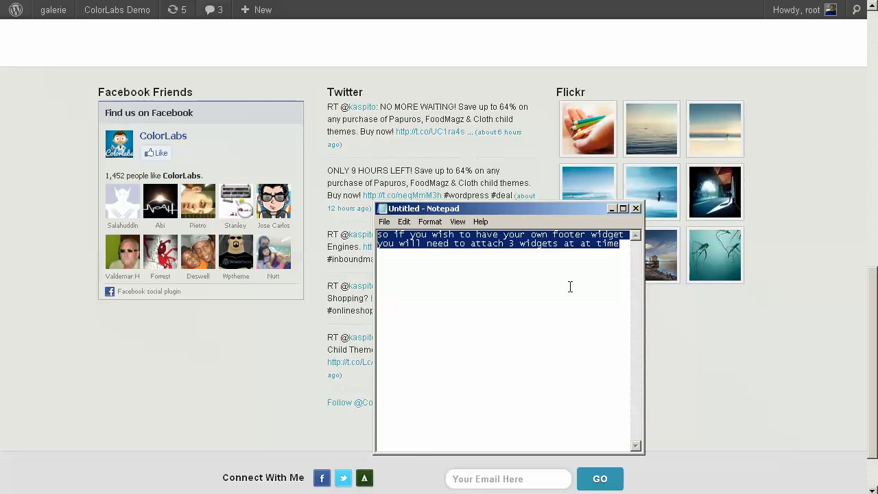
type("the next os")
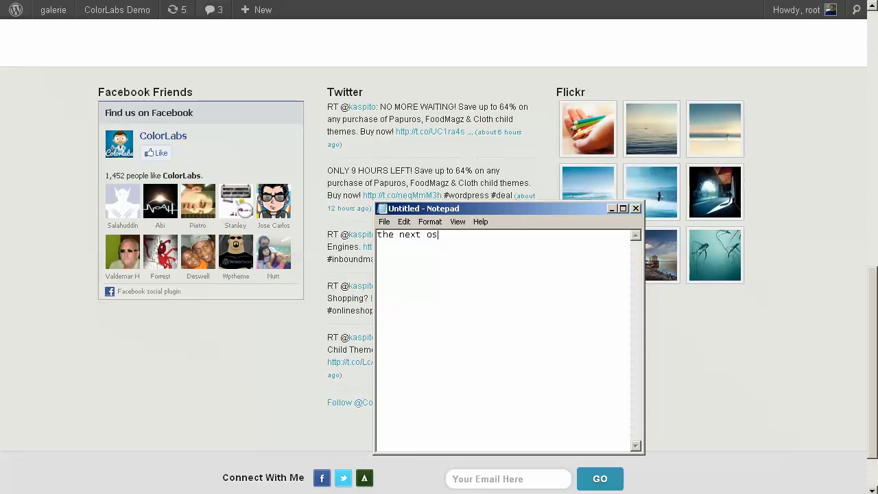
key("BackSpace")
key("BackSpace")
type("is creating page tempaltes")
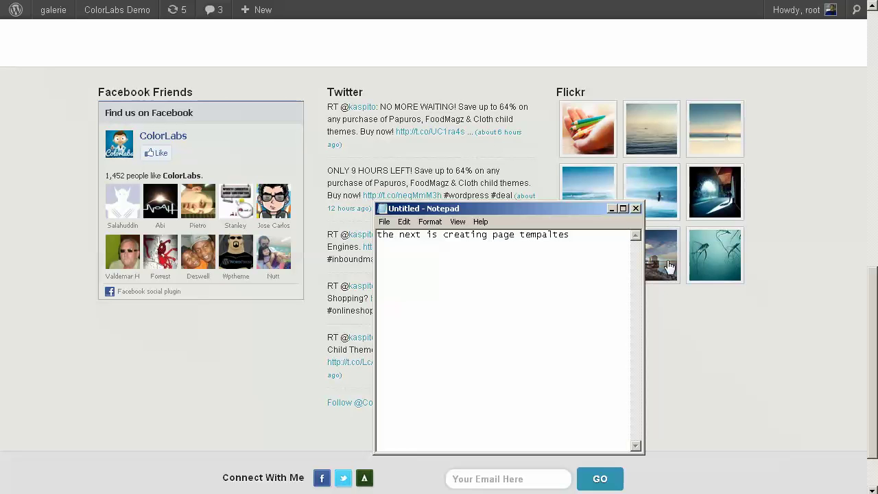
Step: Return to the WordPress admin, start a new page and look at its list of page templates
left_click(666, 489)
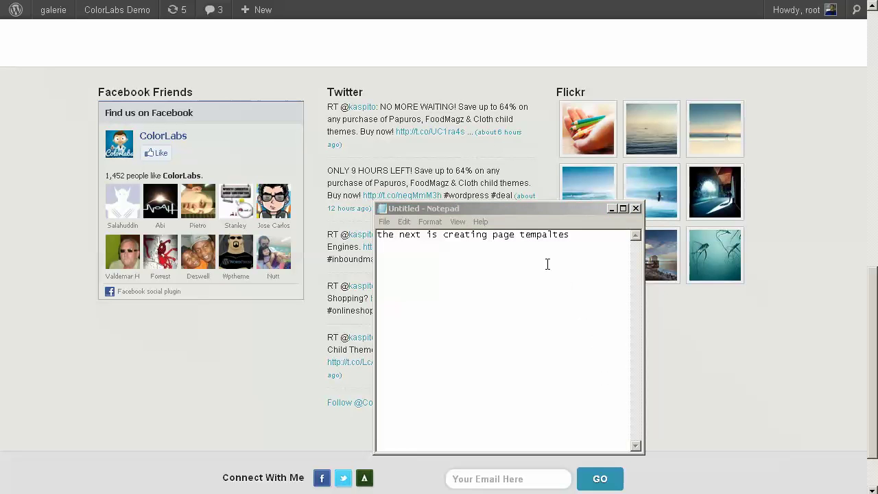
left_click(529, 251)
key("alt+Tab")
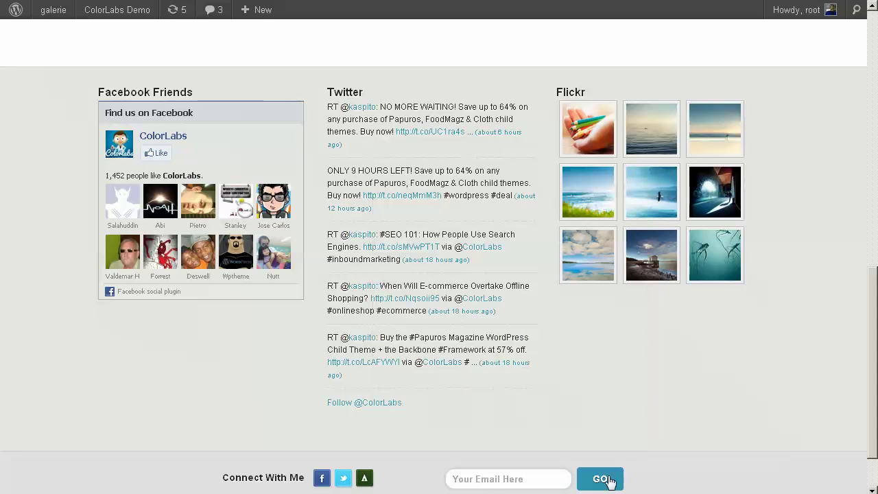
key("alt+Tab")
scroll(243, 128, "up", 3)
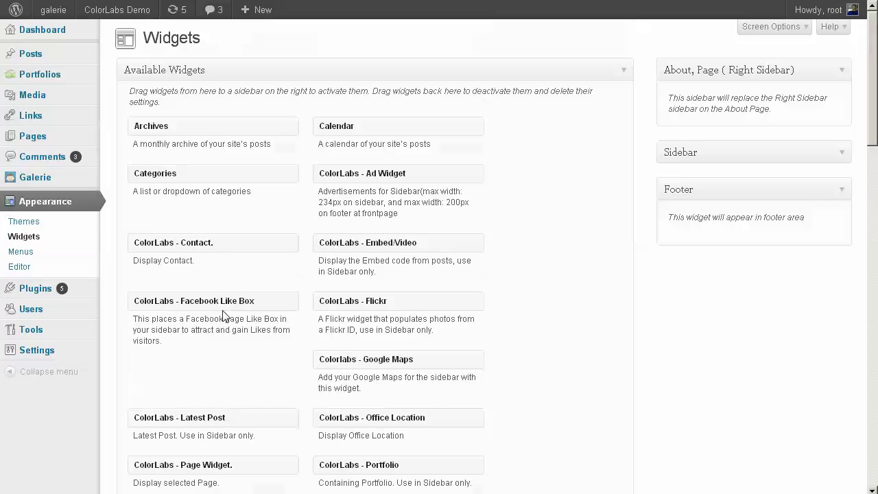
left_click(114, 152)
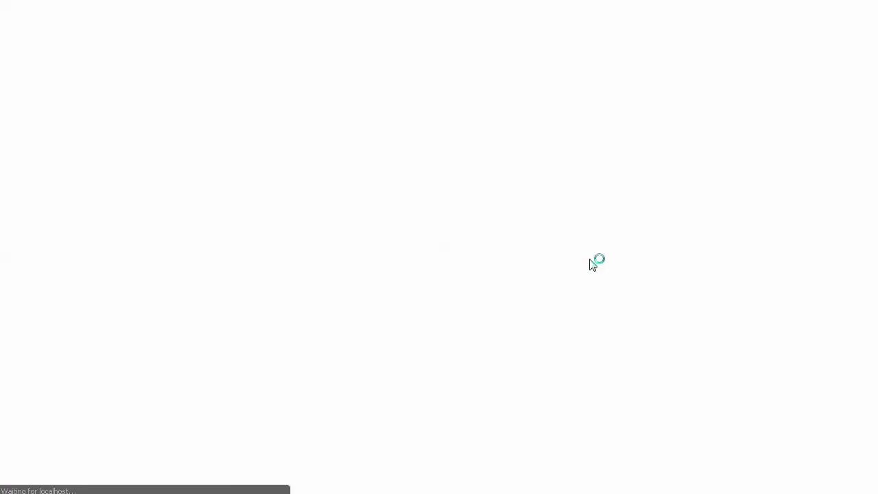
left_click(193, 72)
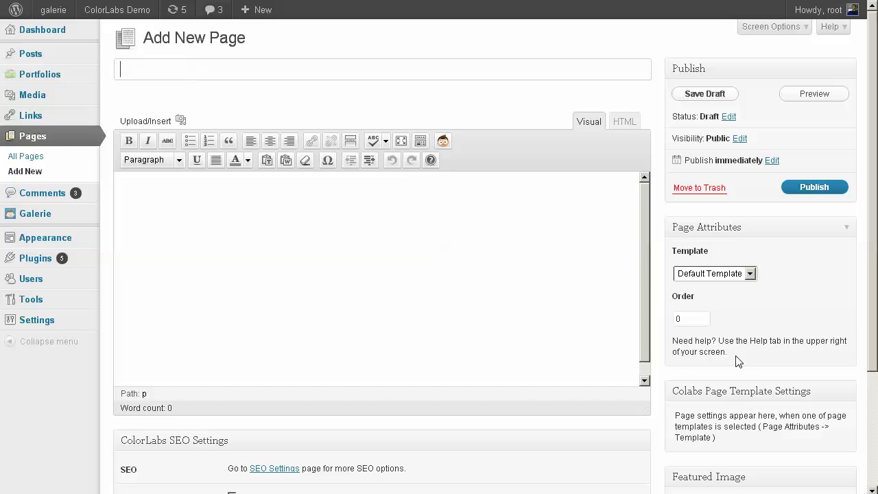
left_click(714, 274)
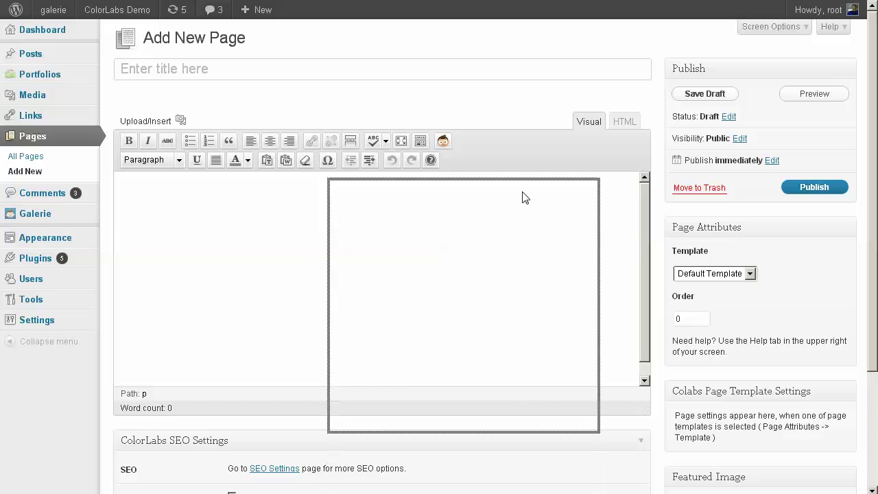
left_click(748, 273)
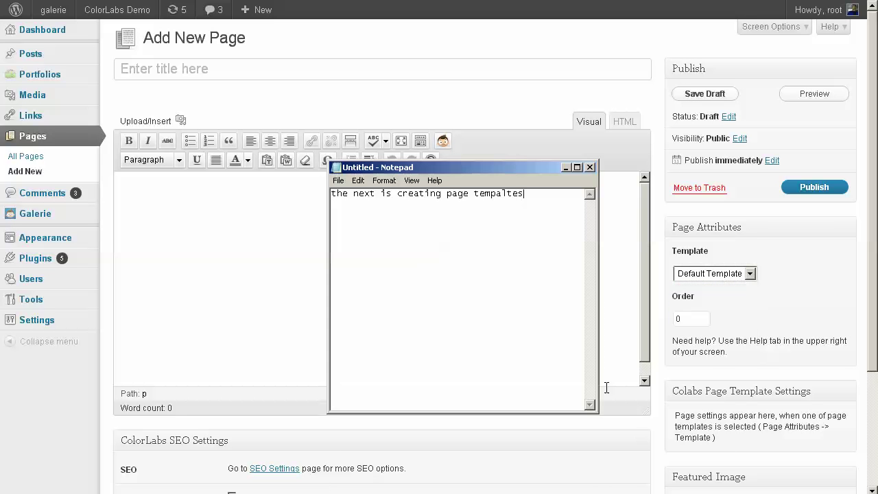
Step: Replace the Notepad text with "all page template available is not needing any body content, so just left it blank and publish it" and move Notepad away
key("ctrl+a")
type("all page template avau")
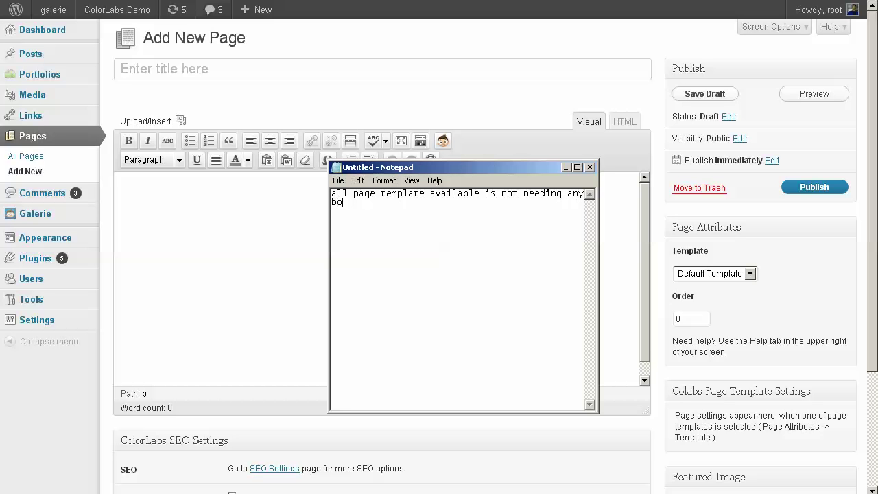
type("content")
key("BackSpace")
type("nk and pub")
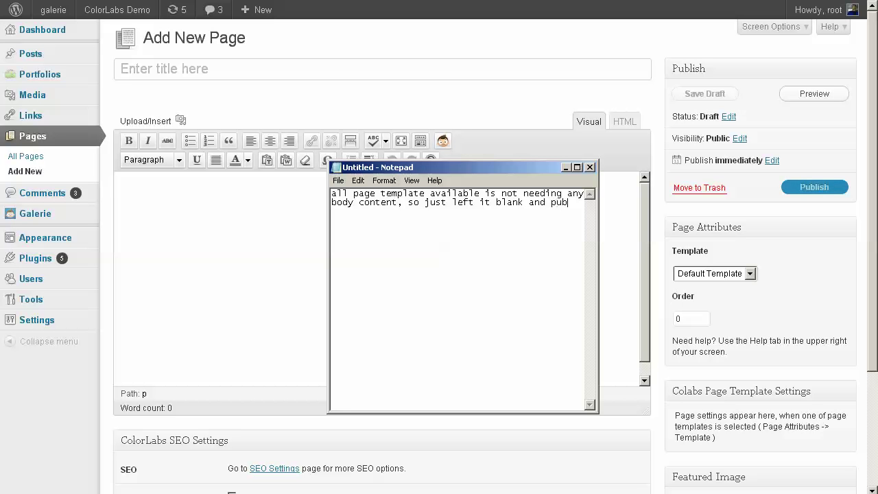
type("lish it")
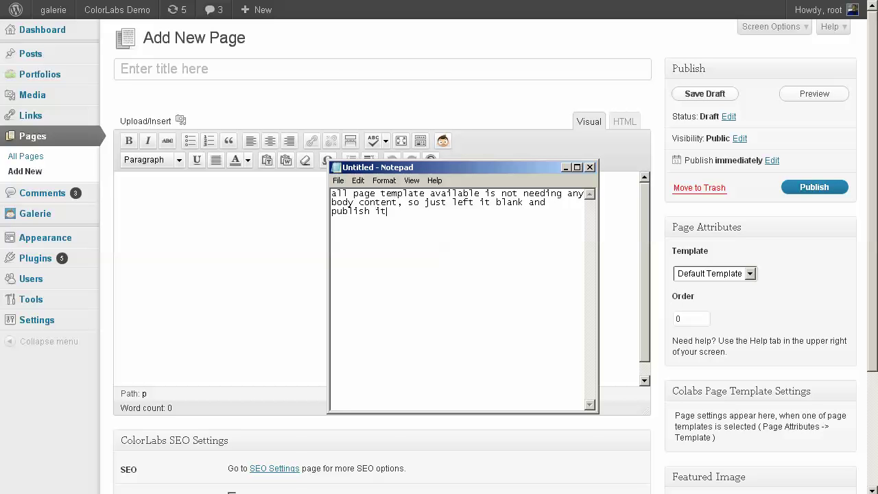
left_click_drag(416, 168, 391, 489)
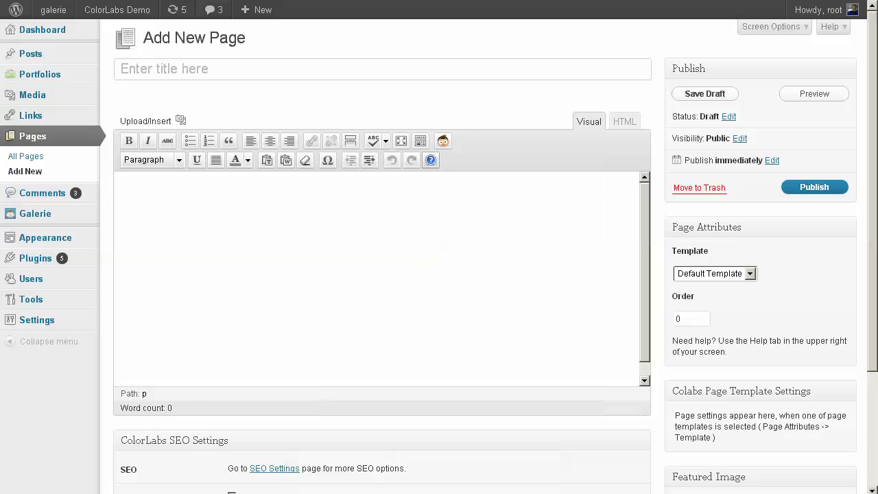
Step: Assign the Archive template to the new page, title it "archive" and publish it with no body content
left_click(743, 276)
left_click(737, 297)
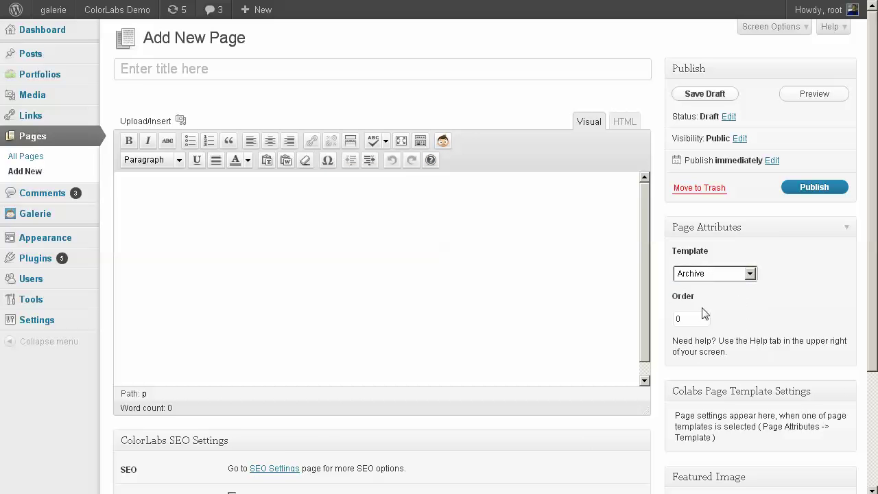
left_click(297, 71)
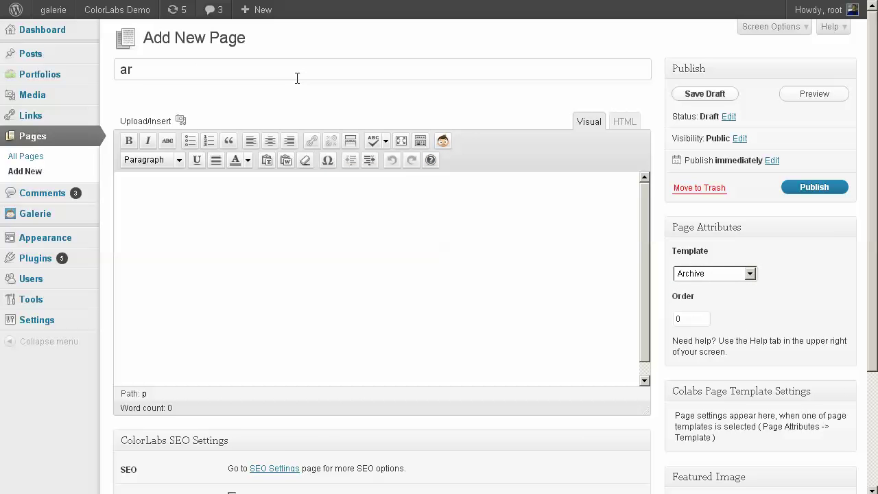
type("archive")
left_click(815, 187)
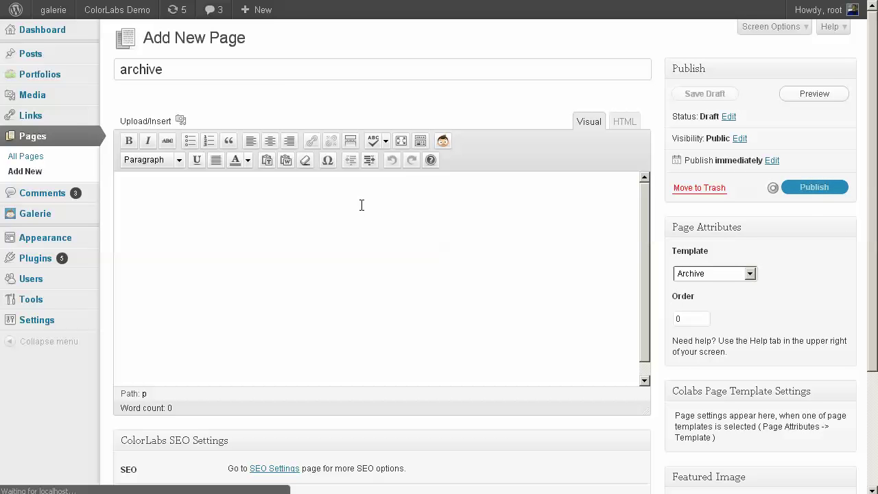
Step: View the published archive page on the site and look over its content and footer
right_click(348, 132)
left_click(367, 137)
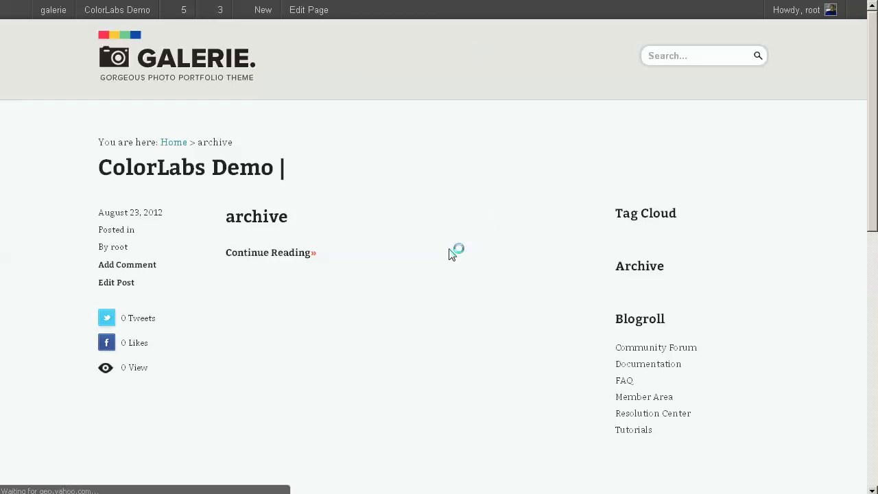
scroll(391, 163, "down", 5)
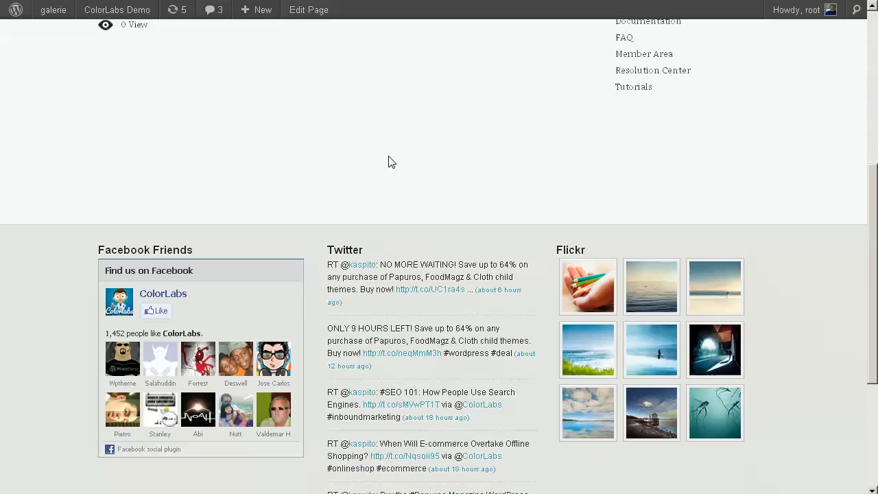
scroll(394, 171, "up", 5)
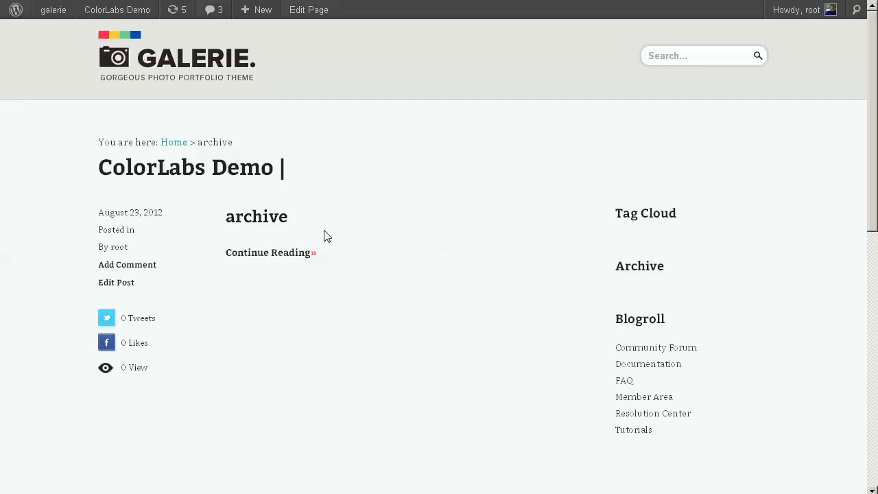
Step: Create another page titled "Blog" with the Blog template and publish it
key("alt+Left")
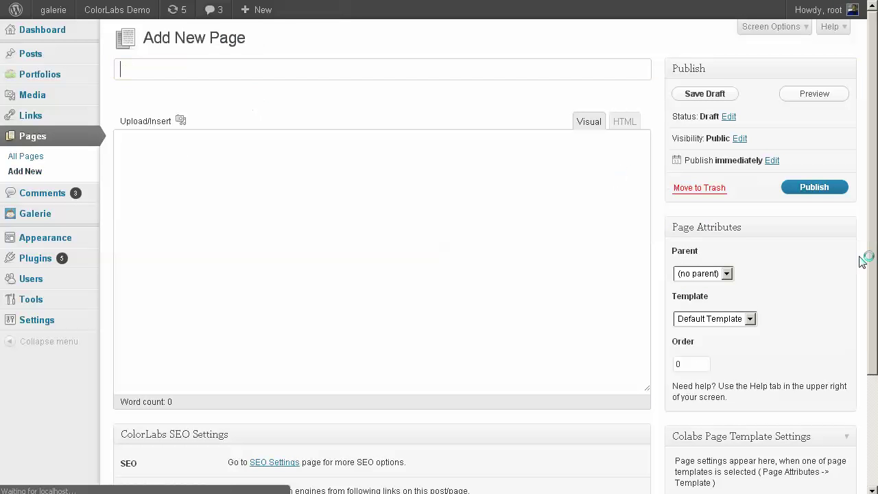
left_click(714, 320)
left_click(708, 333)
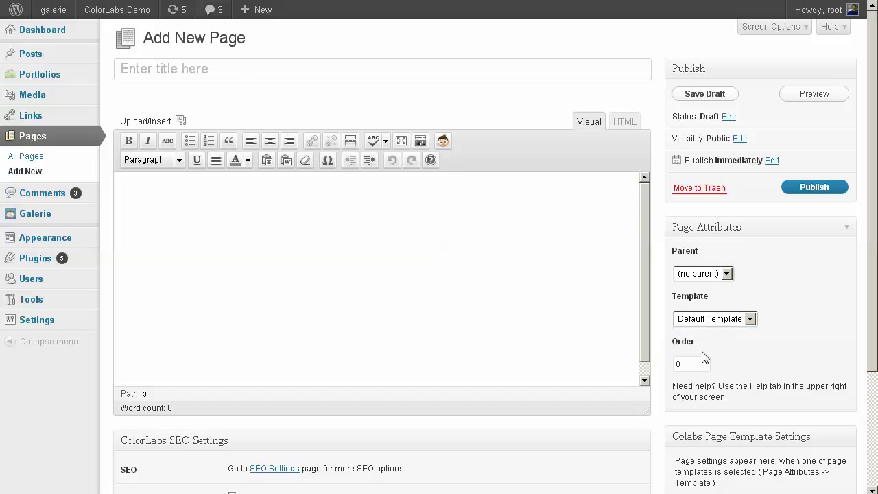
left_click(243, 72)
type("Blog")
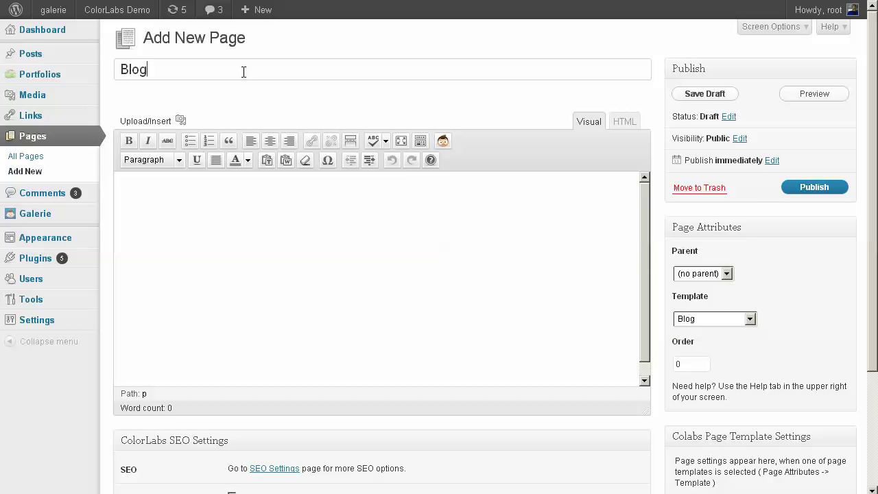
left_click(814, 188)
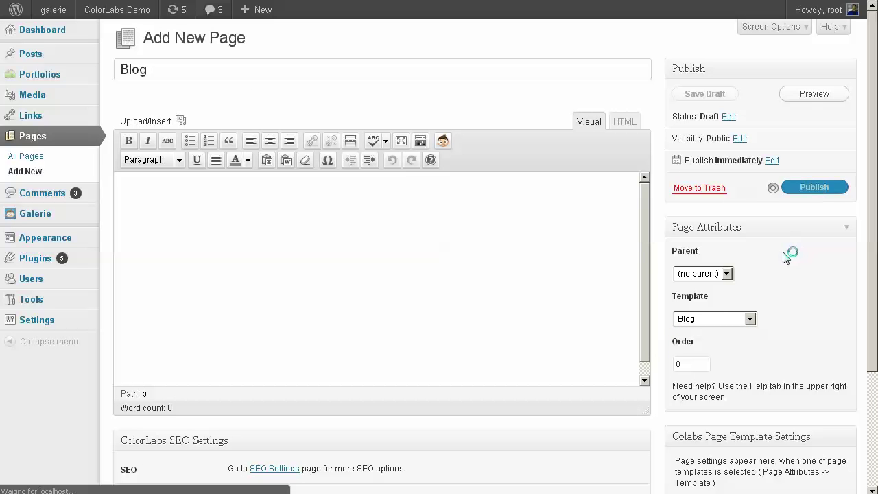
Step: Create another page titled "Contact" with the Contact template and publish it
left_click(241, 41)
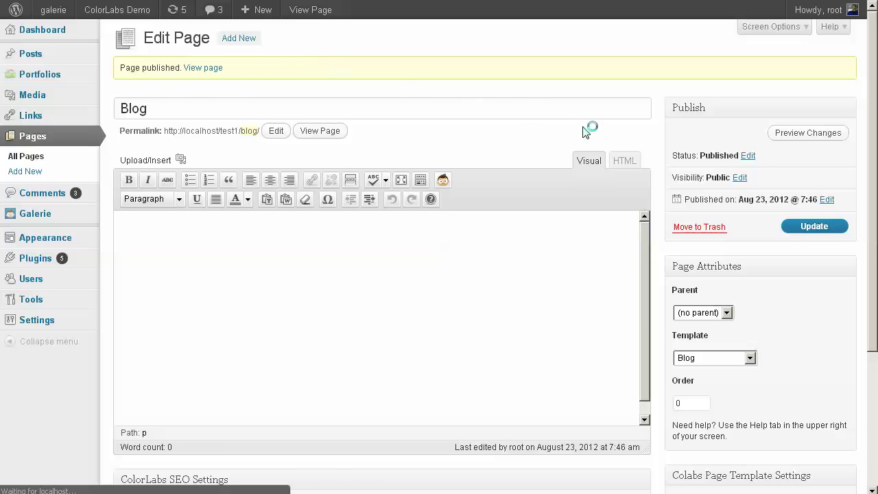
left_click(735, 318)
left_click(709, 362)
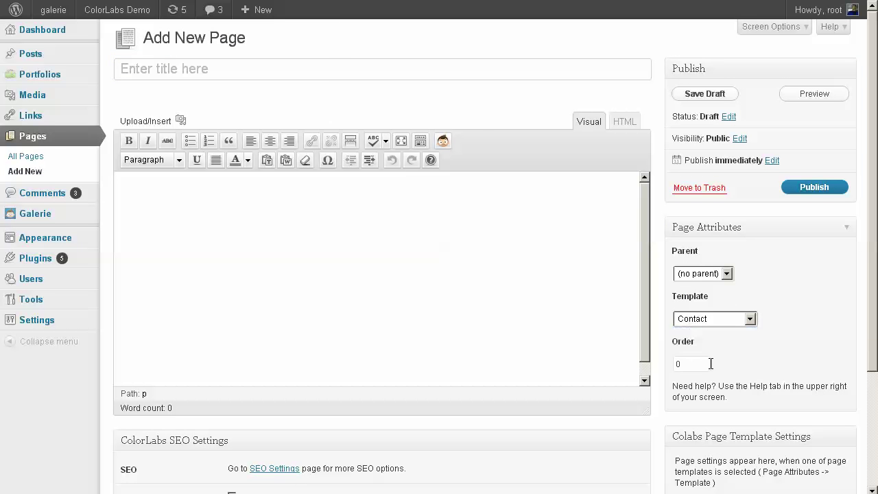
left_click(326, 76)
type("Contact")
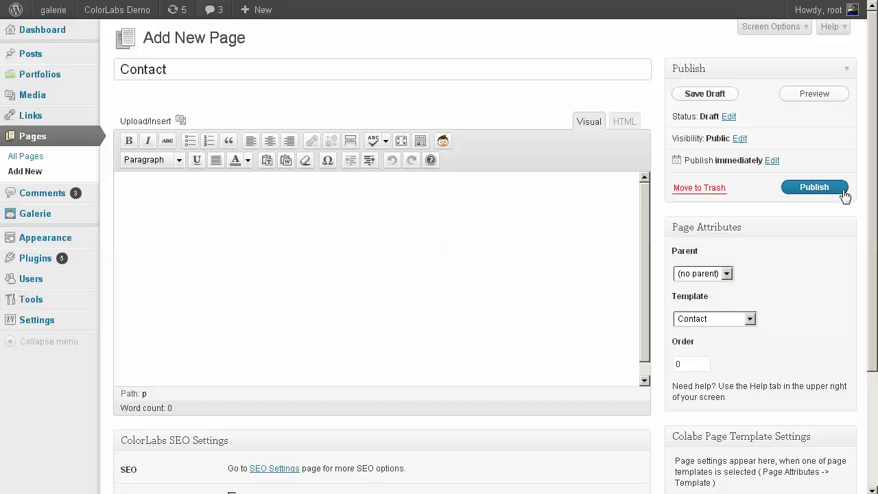
left_click(844, 191)
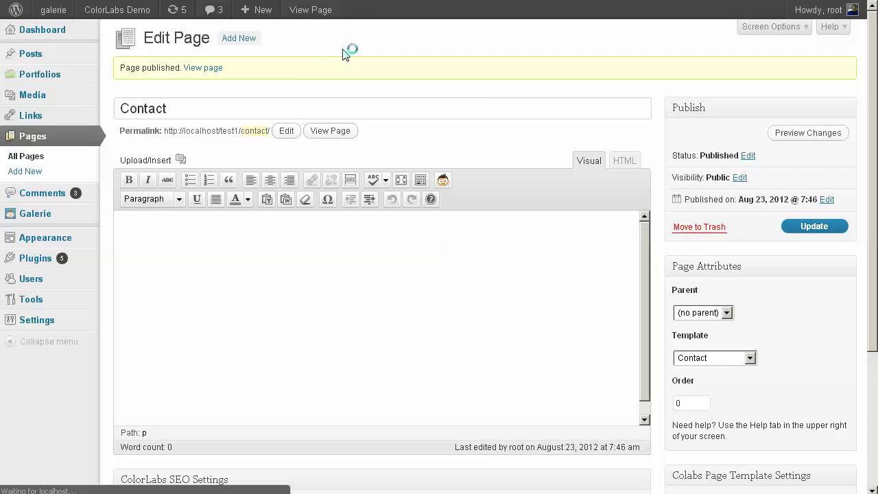
Step: Create a page titled "gallery" with the Gallery template and publish it
left_click(751, 326)
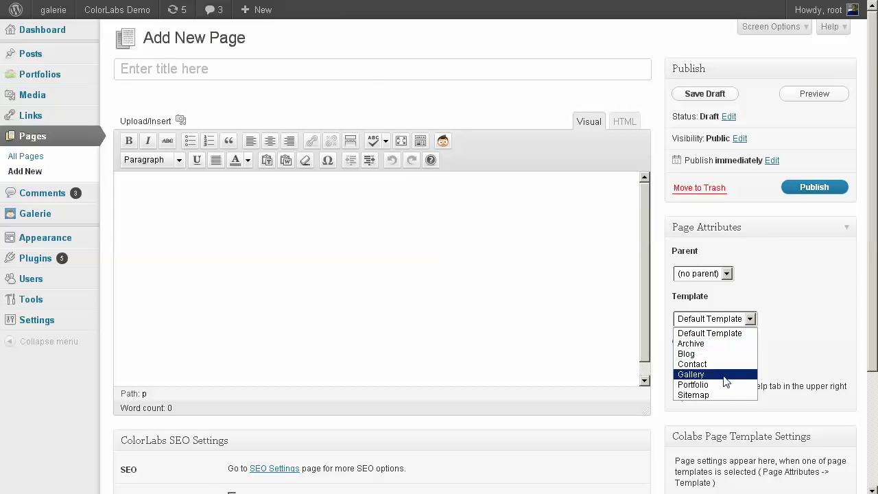
left_click(726, 378)
left_click(360, 79)
type("gallery")
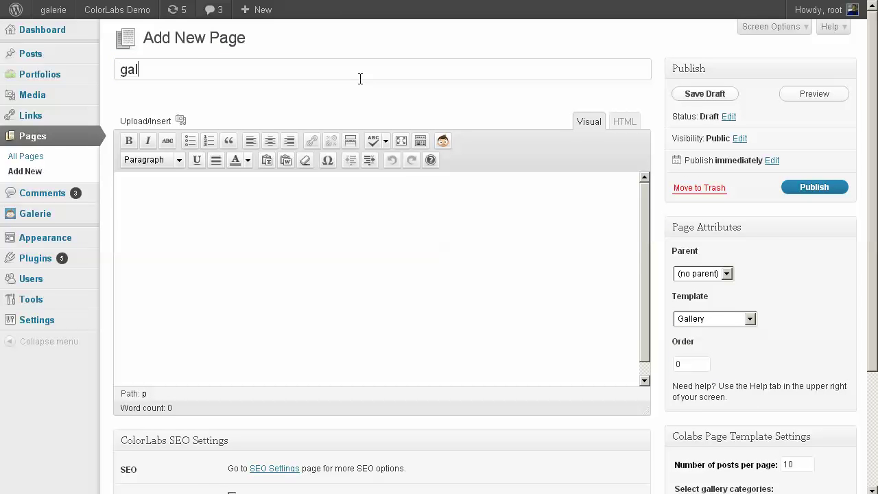
left_click(813, 192)
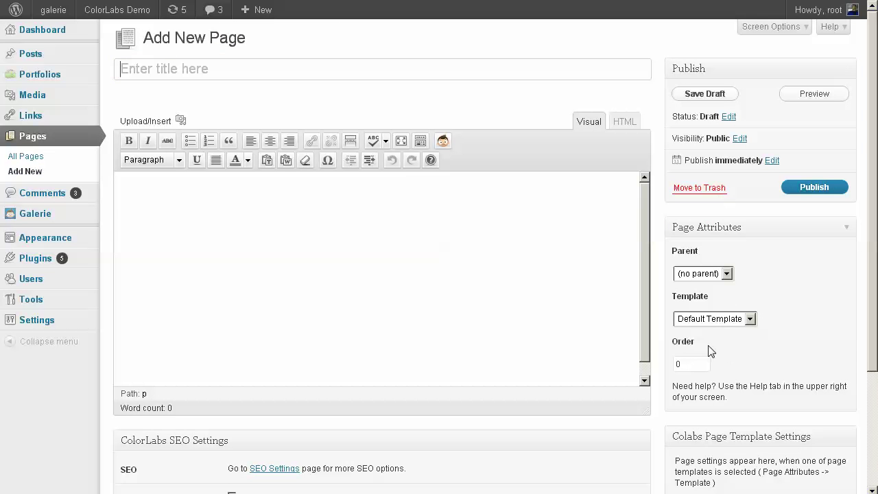
Step: Create a page titled "portfolio" with the Portfolio template and publish it
left_click(706, 319)
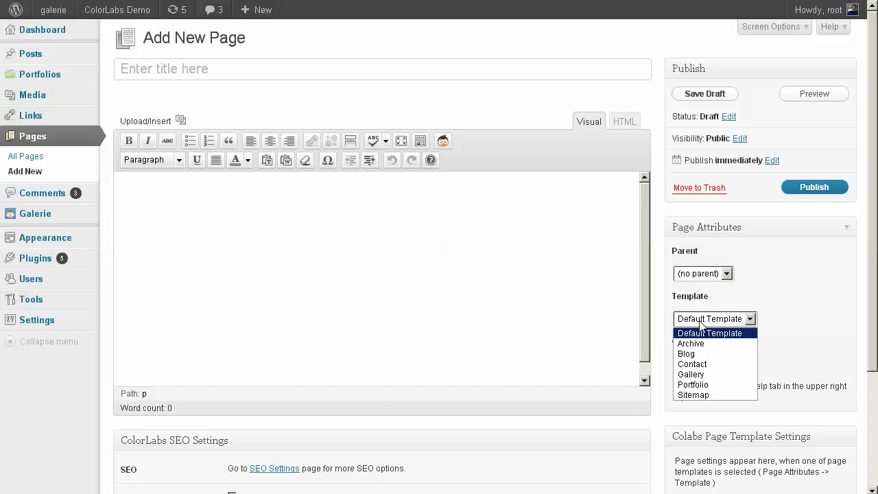
left_click(702, 385)
left_click(270, 72)
type("portfolio")
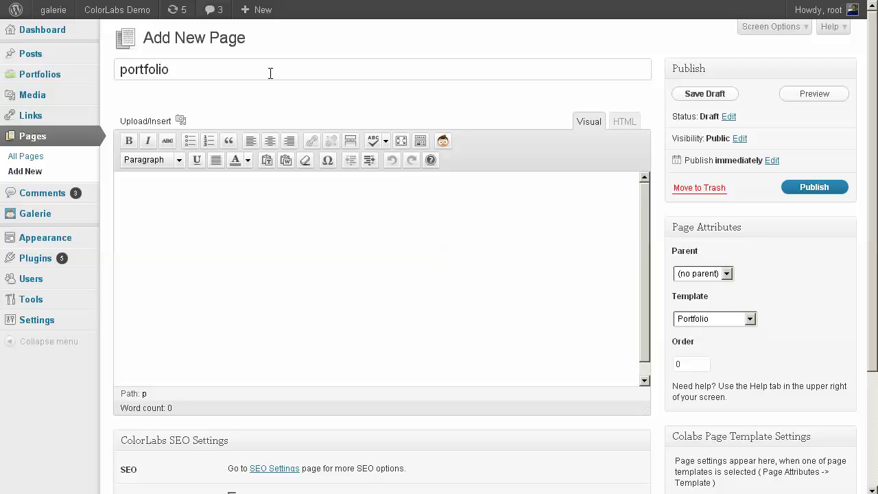
left_click(832, 192)
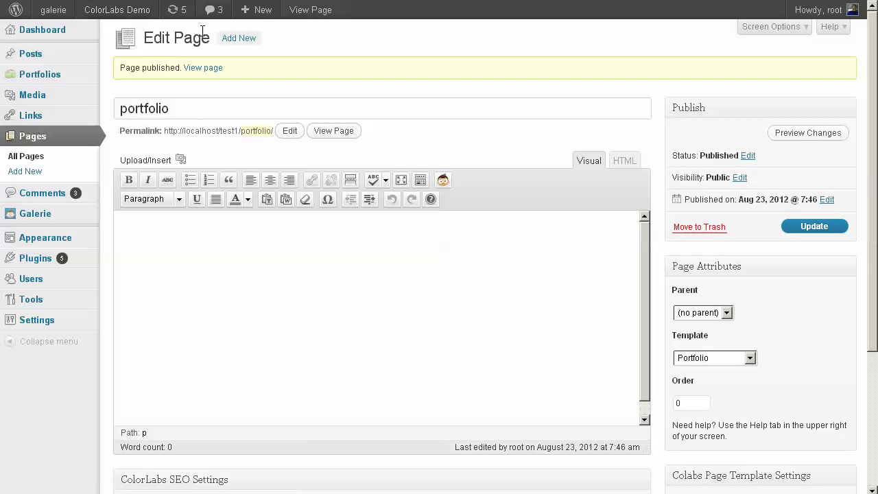
Step: Create another page titled "sitemap" with the Sitemap template and publish it
left_click(228, 39)
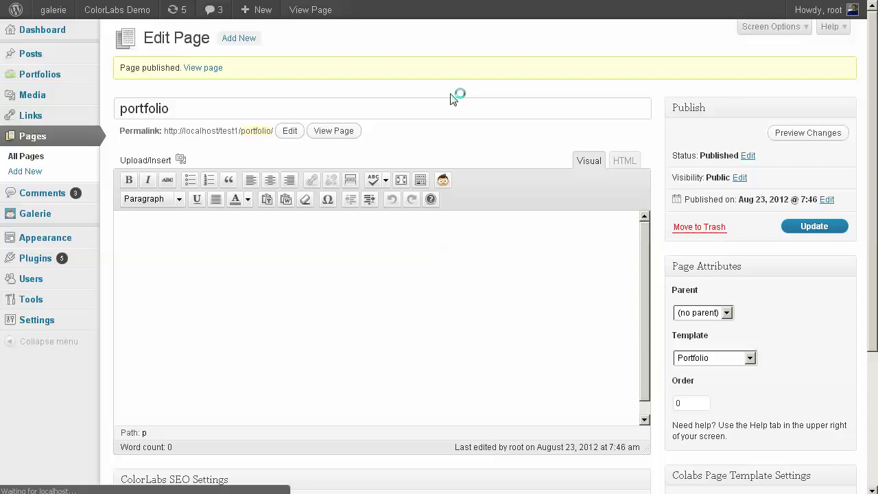
left_click(721, 319)
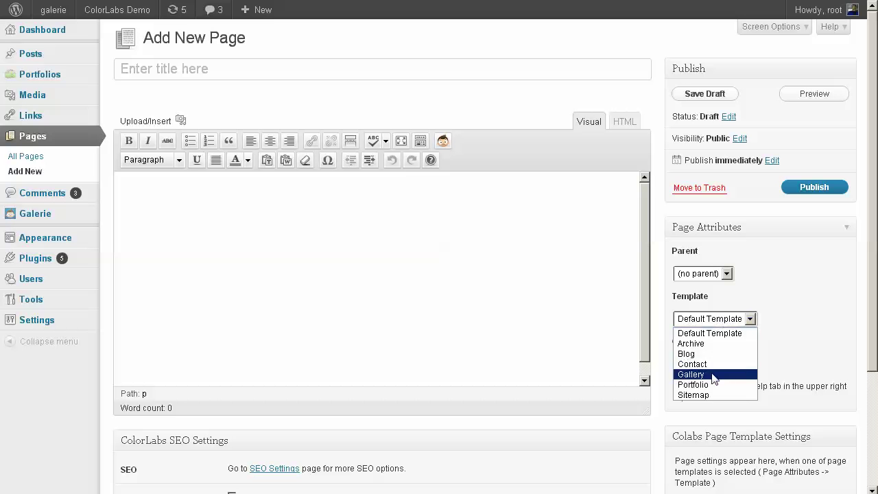
left_click(712, 396)
left_click(292, 65)
type("sitemap")
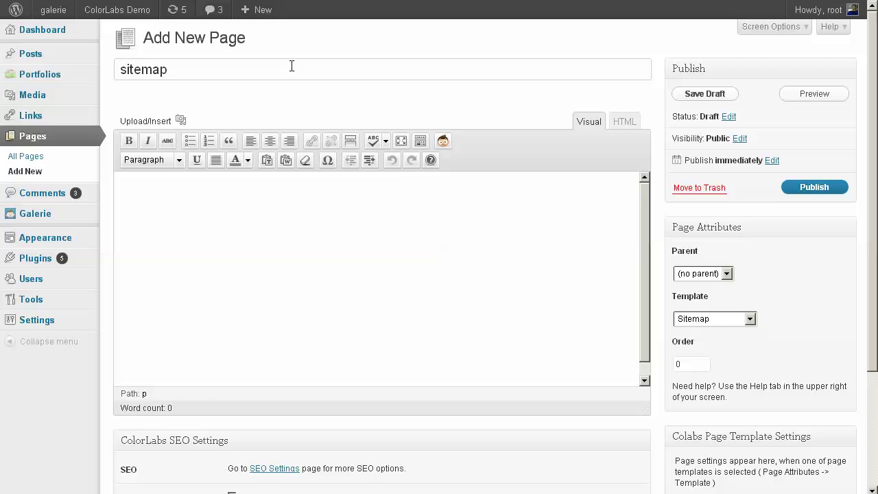
left_click(827, 189)
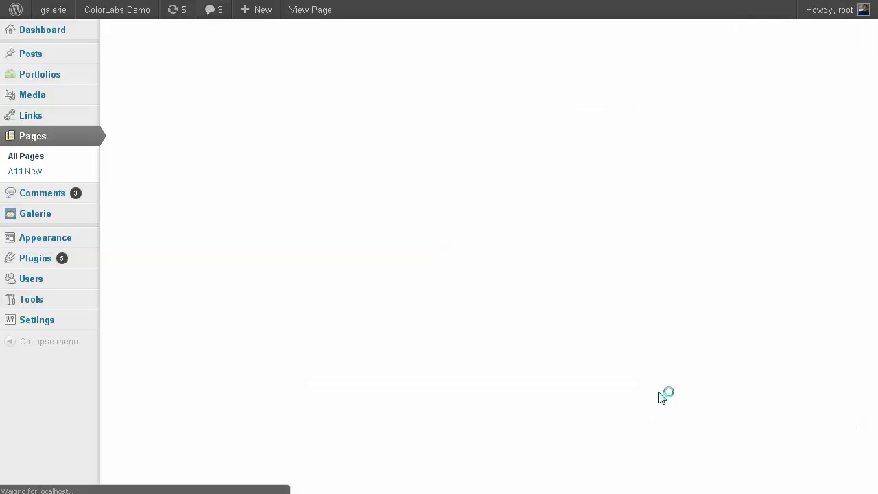
Step: Switch to Notepad, replace the note with "ok let's made some blog post", and return to the WordPress admin
key("alt+Tab")
key("ctrl+a")
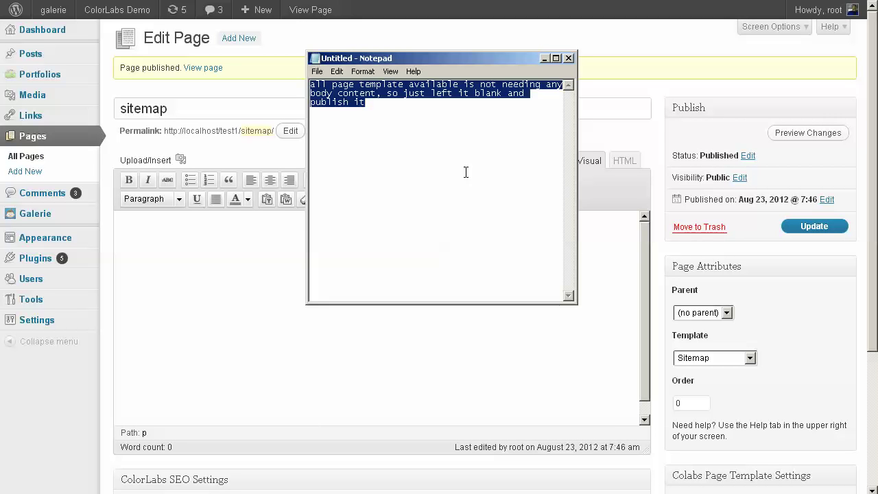
type("ok let's ")
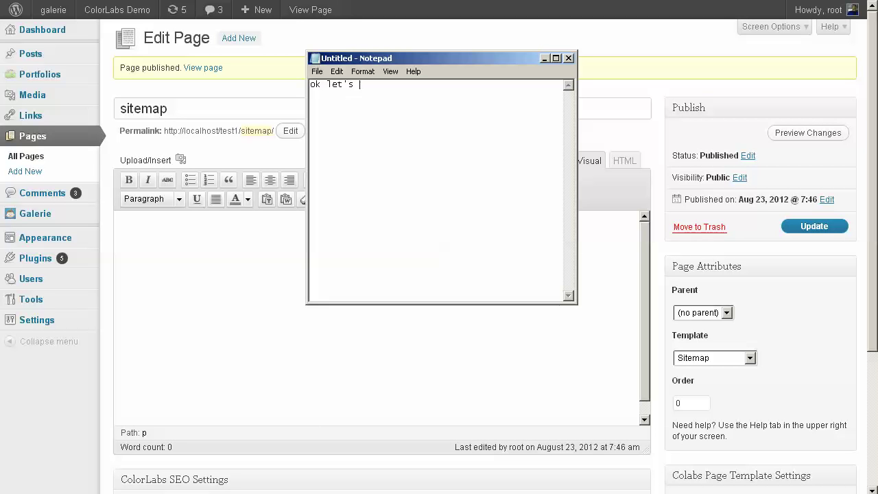
type("made some blog post")
left_click(357, 324)
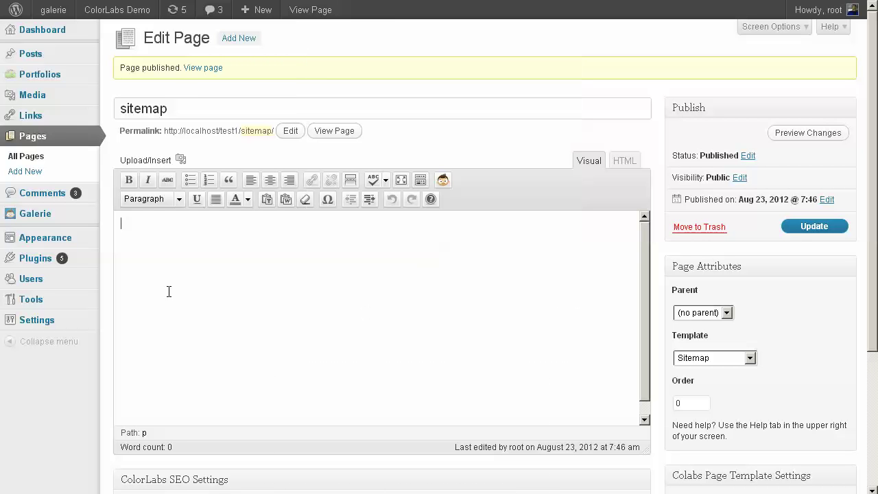
Step: Start a new blog post, paste the Lorem ipsum text as its body and title it "post#1"
mouse_move(62, 55)
left_click(137, 69)
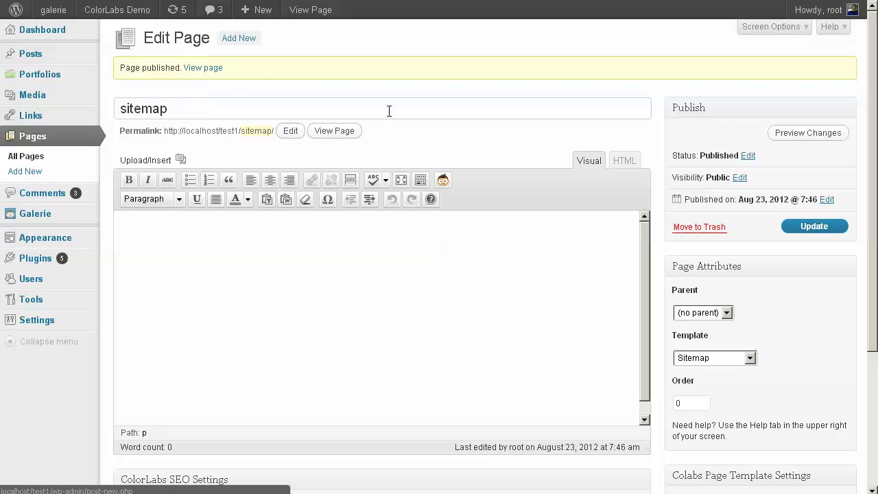
left_click(369, 268)
key("ctrl+v")
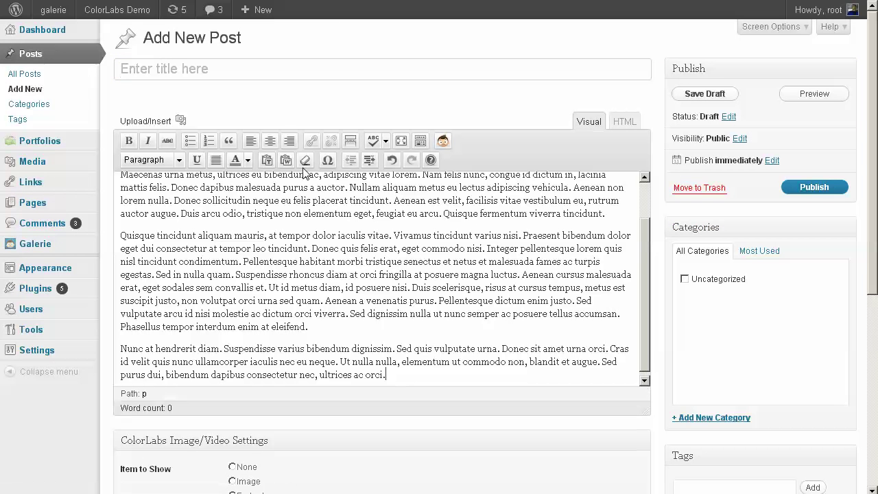
left_click(267, 66)
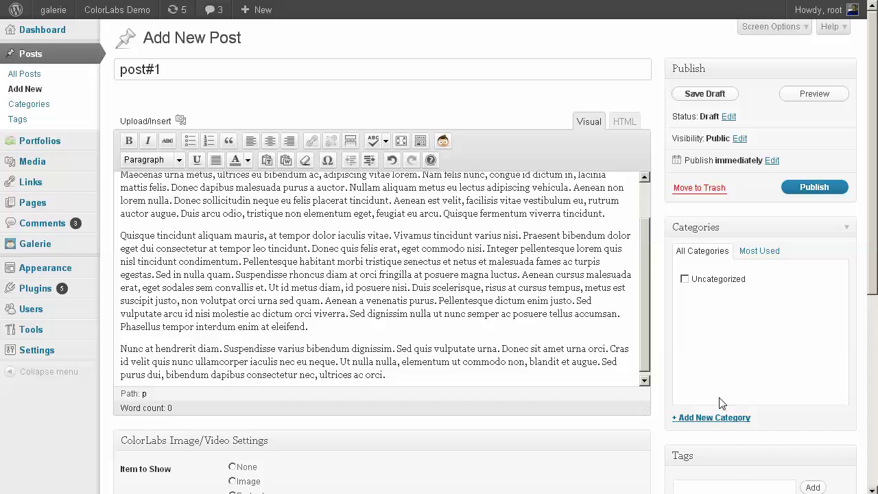
Step: Enter "post#1" as the name of a new category for the post
left_click(721, 417)
type("post#")
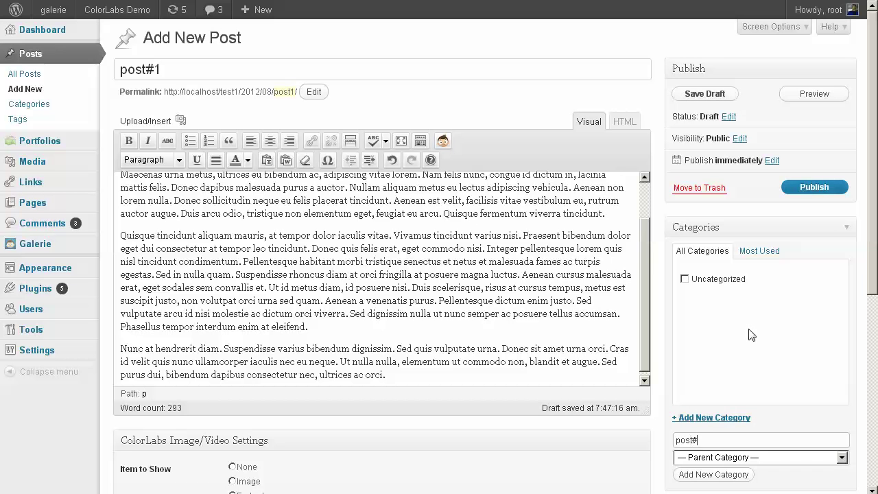
type("1")
Step: Upload 1aa6b43f6116245a.jpg from the computer as the post's featured image and publish the post
scroll(755, 336, "down", 3)
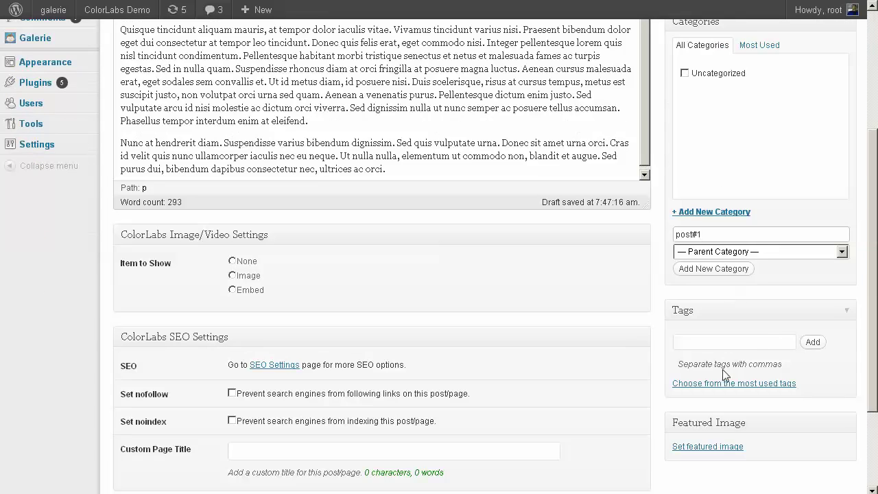
left_click(720, 446)
left_click(435, 202)
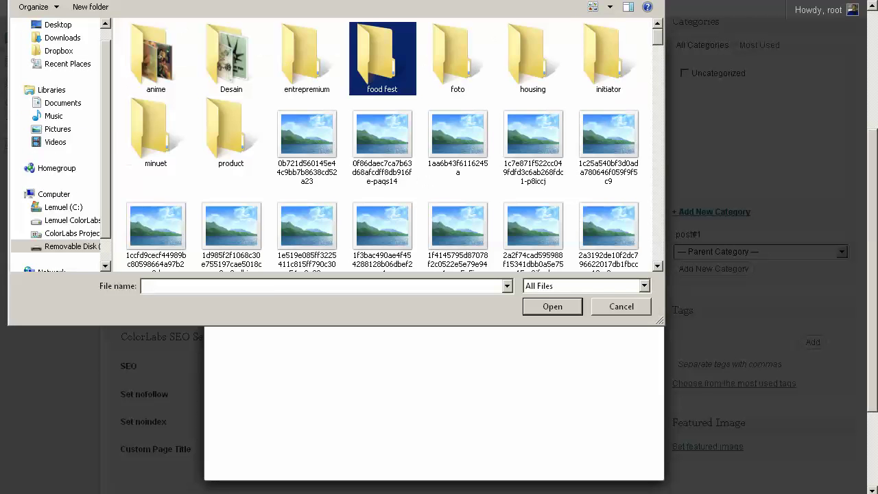
left_click(319, 148)
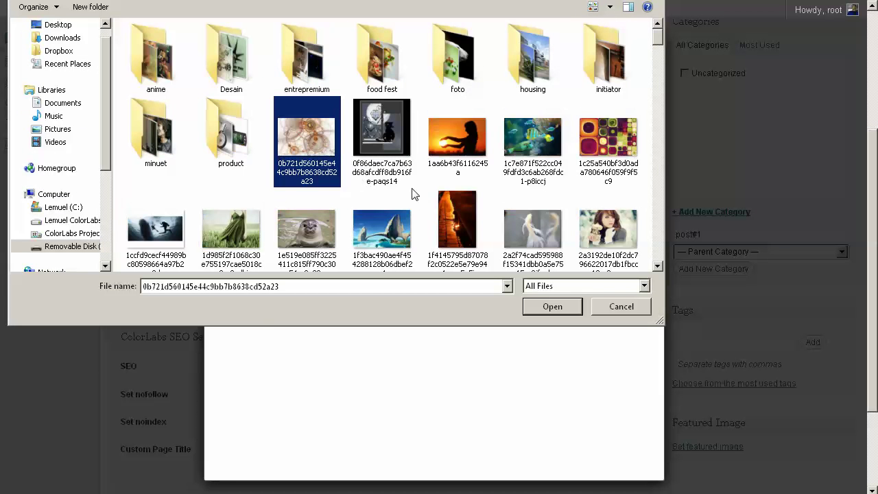
double_click(442, 185)
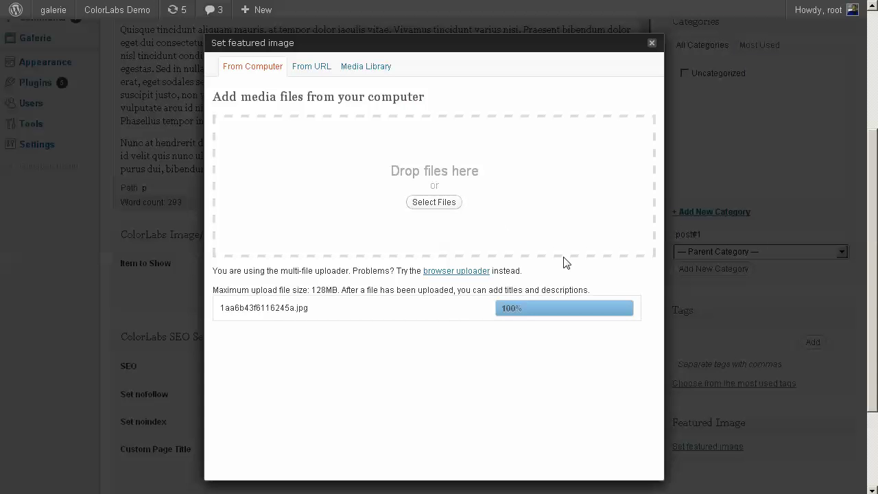
left_click(472, 416)
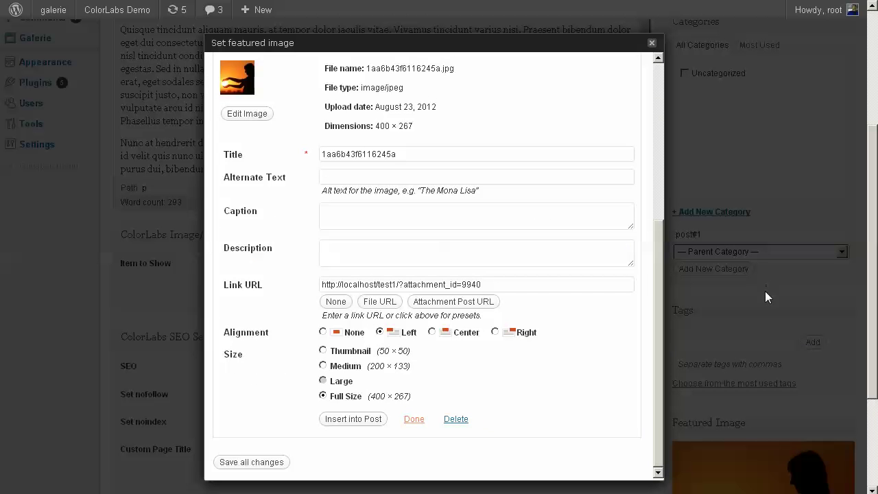
left_click(765, 290)
scroll(767, 296, "up", 5)
left_click(817, 188)
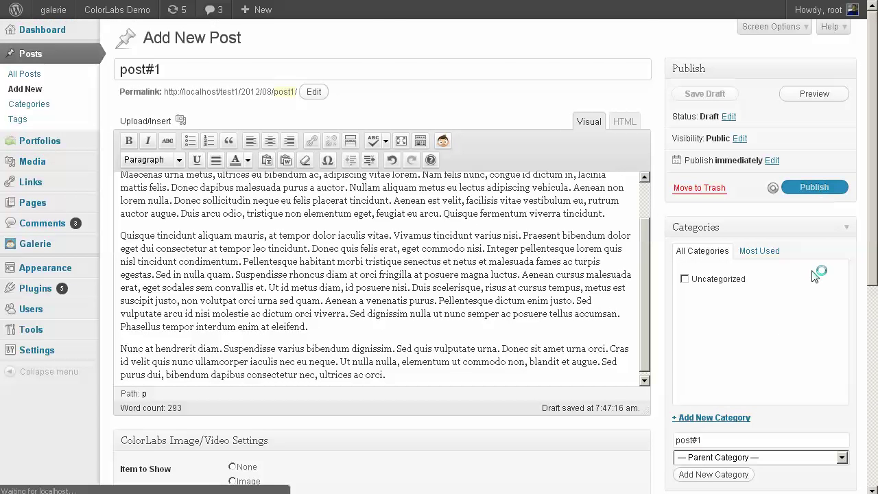
Step: Replace the post's Uncategorized category with a new category named "post#1" and update the post
scroll(815, 276, "down", 3)
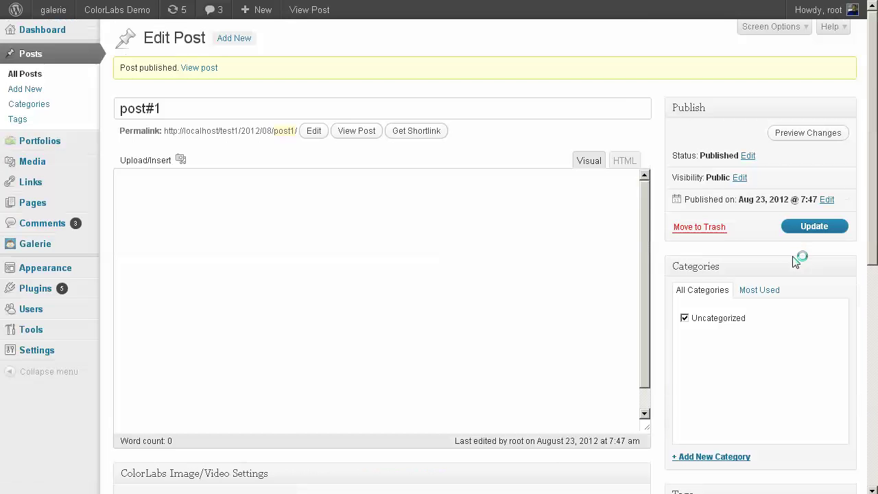
scroll(794, 275, "down", 2)
left_click(711, 323)
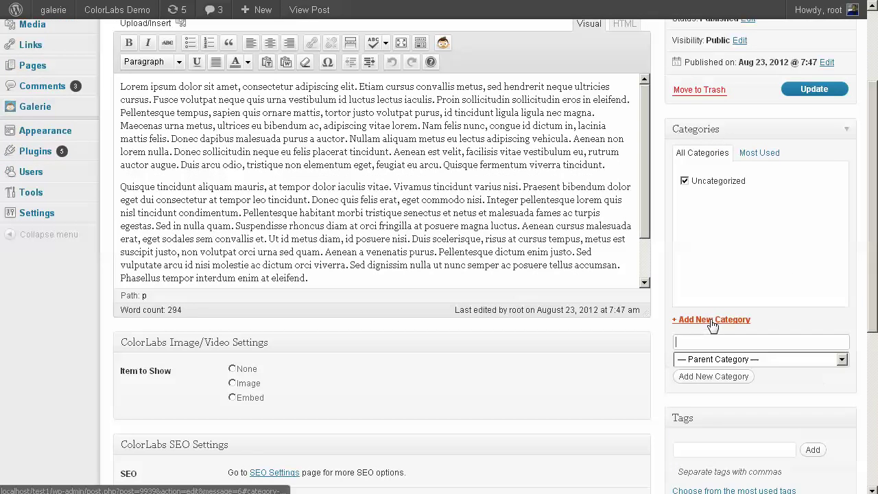
type("post#1")
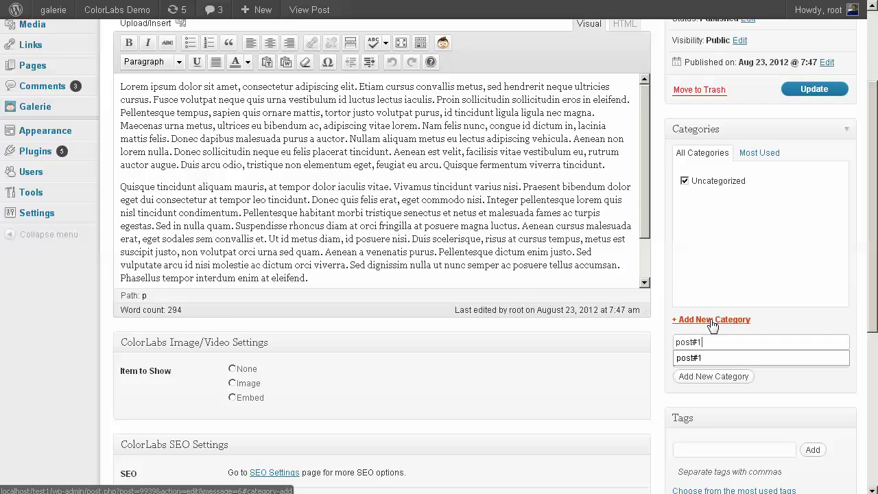
left_click(725, 378)
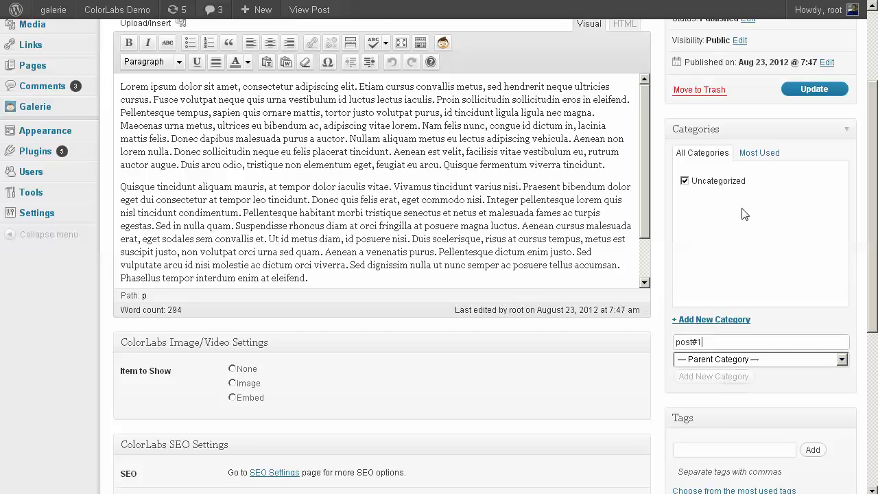
left_click(685, 195)
left_click(804, 91)
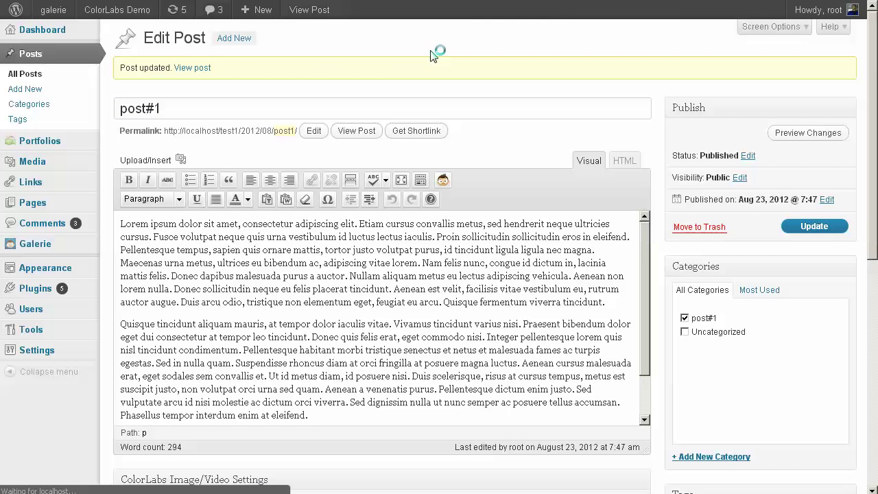
Step: Start another blog post titled "post#2" and paste the Lorem ipsum text as its body
type("post#2")
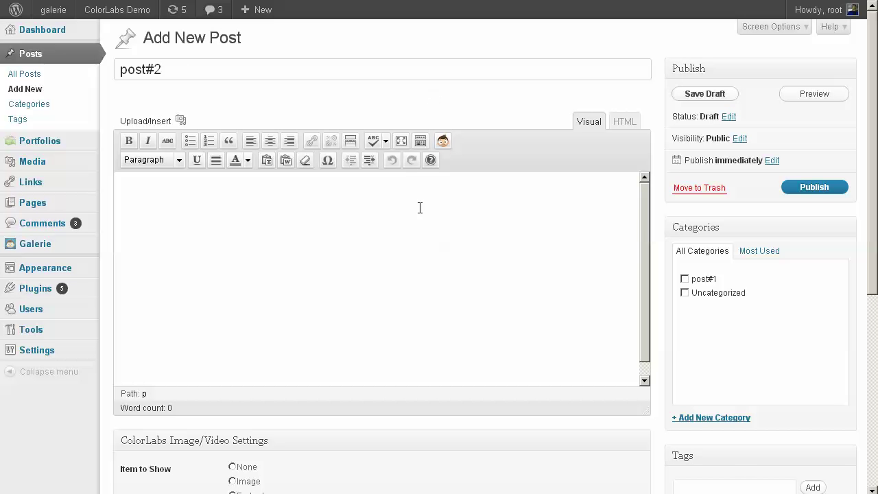
left_click(424, 231)
key("ctrl+v")
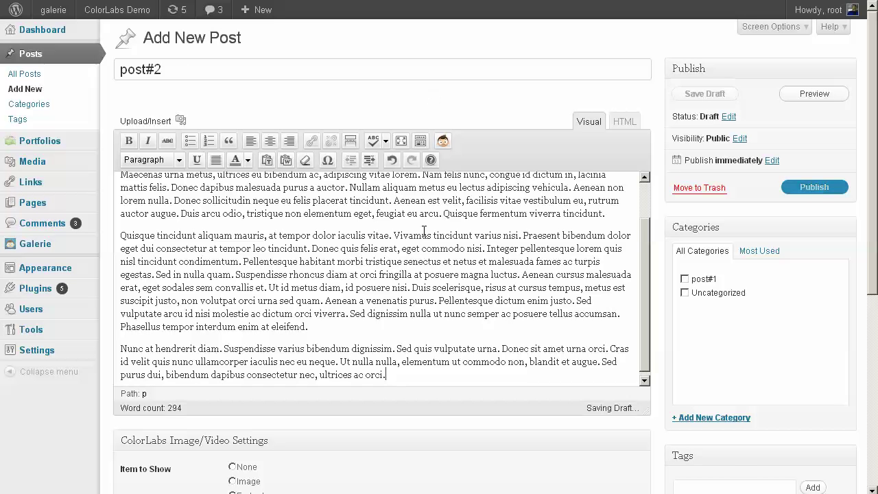
Step: Add a new category named "post#2" to the post
left_click(693, 418)
type("post#2")
left_click(726, 475)
Step: Upload 1f4145795d87078f2c0522e5e79e944a-pe5p5i.jpg from the computer as the post's featured image and publish the post
scroll(659, 357, "down", 4)
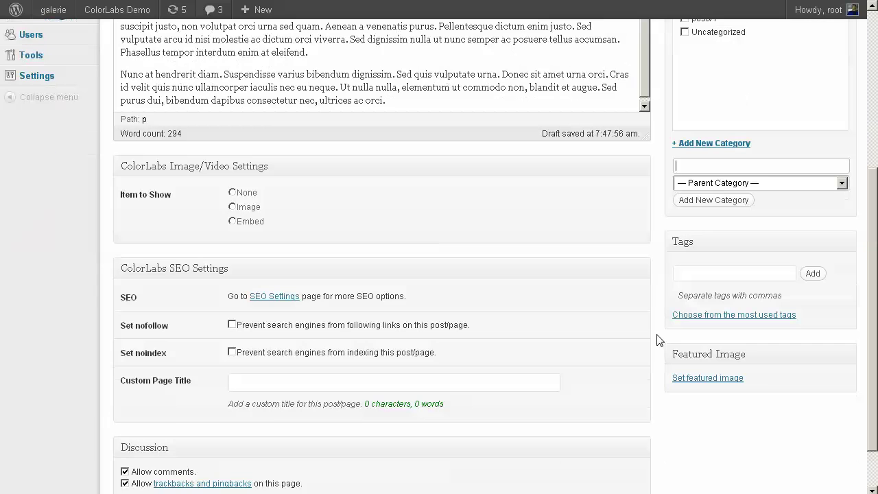
left_click(702, 380)
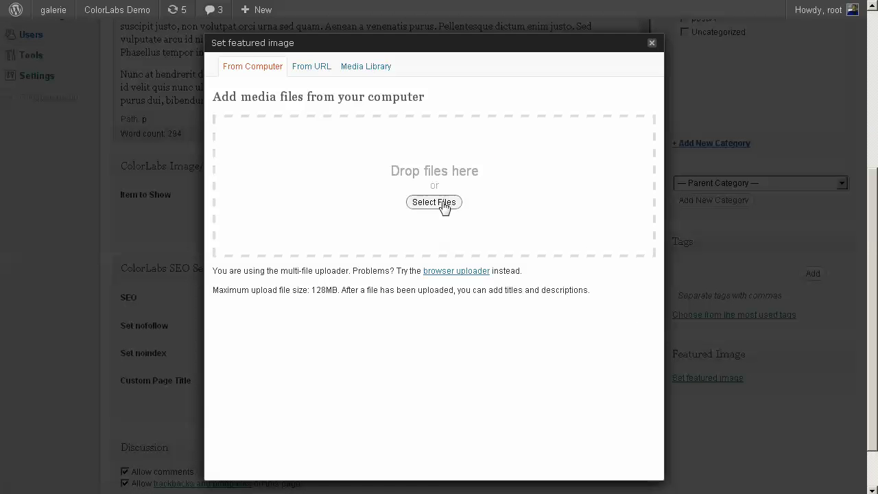
left_click(443, 207)
left_click(434, 206)
scroll(439, 214, "down", 3)
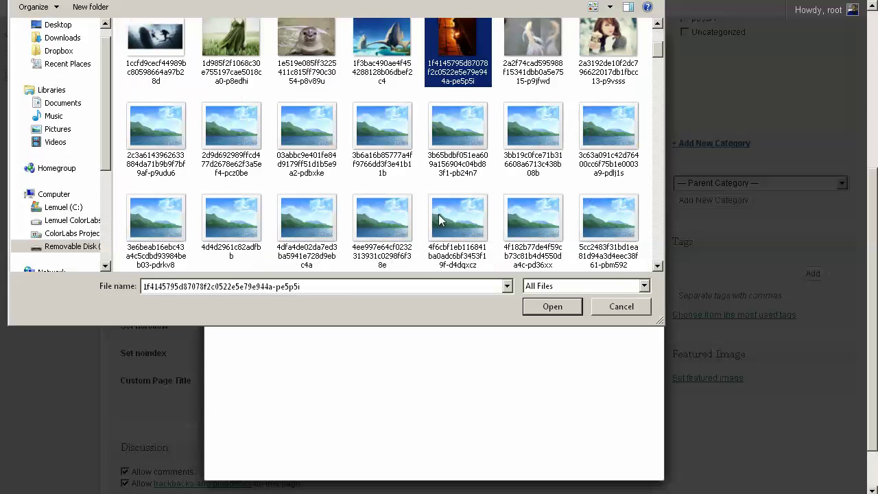
scroll(439, 208, "up", 1)
double_click(440, 71)
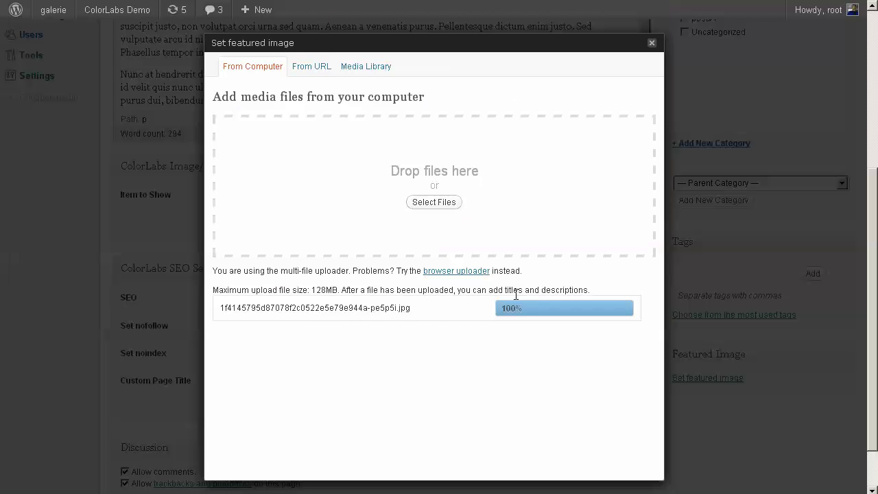
scroll(528, 348, "down", 4)
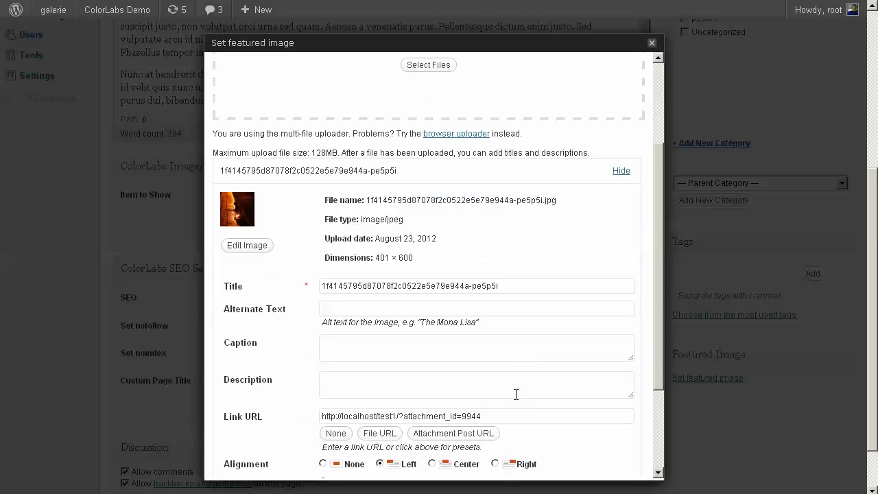
left_click(429, 420)
left_click(762, 214)
scroll(765, 205, "up", 5)
left_click(816, 195)
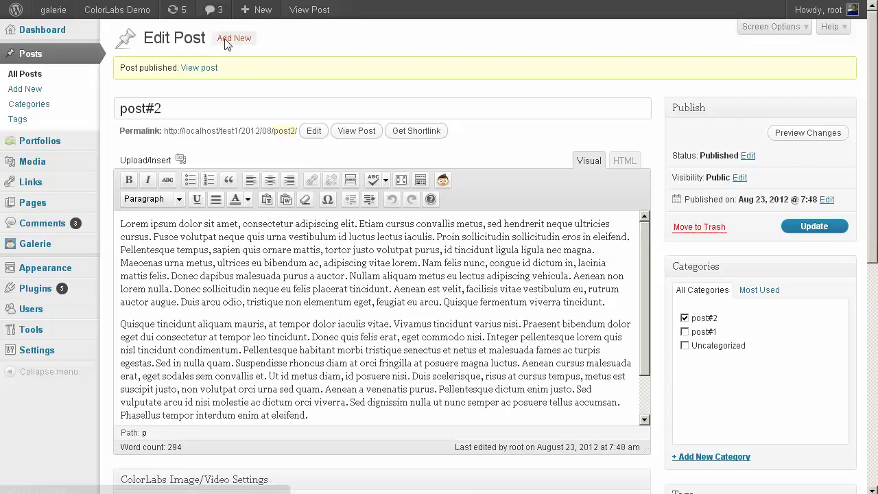
Step: Start another blog post titled "post#3" and paste the Lorem ipsum text as its body
left_click(227, 39)
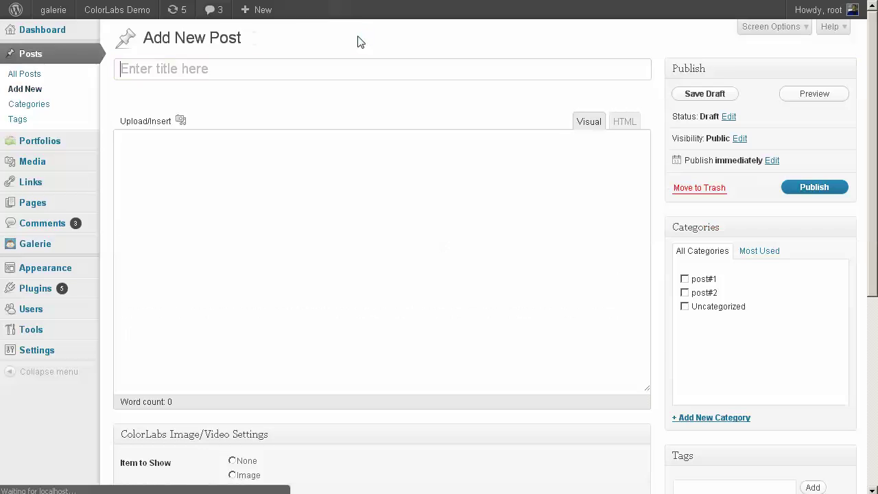
type("post#3")
left_click(236, 306)
key("ctrl+v")
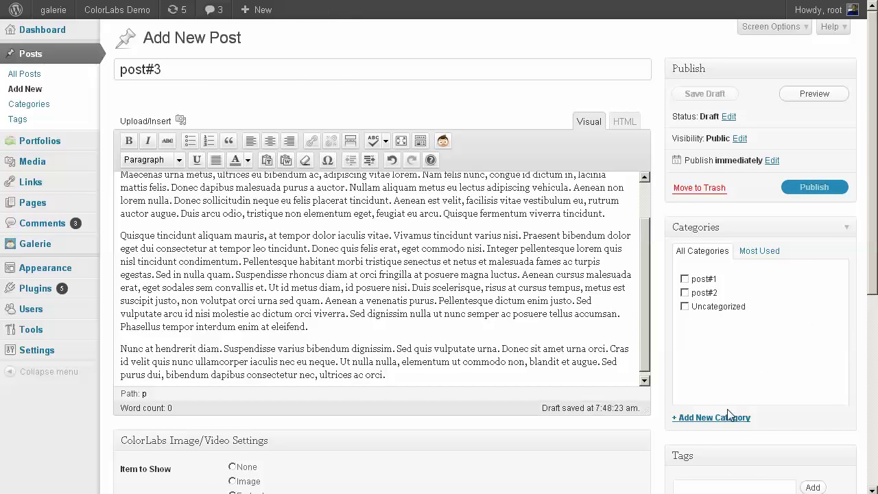
Step: Add a new category named "post#3" to the post
left_click(693, 417)
type("post")
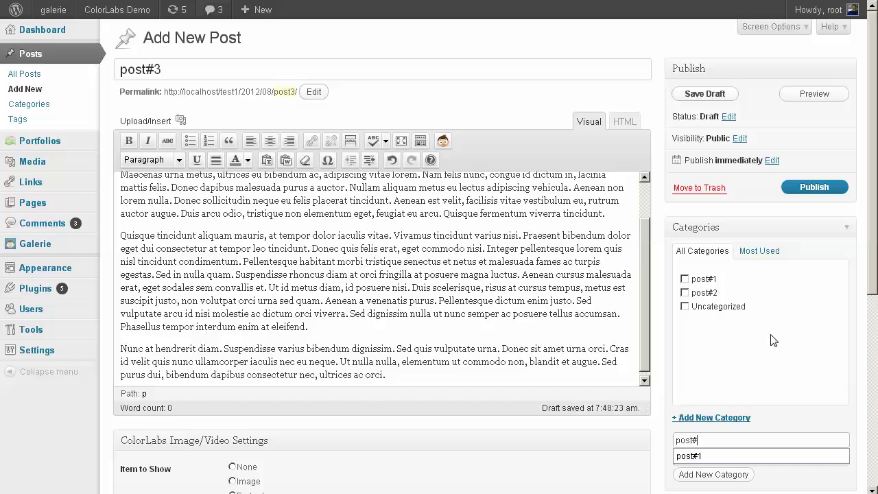
type("#3")
left_click(727, 474)
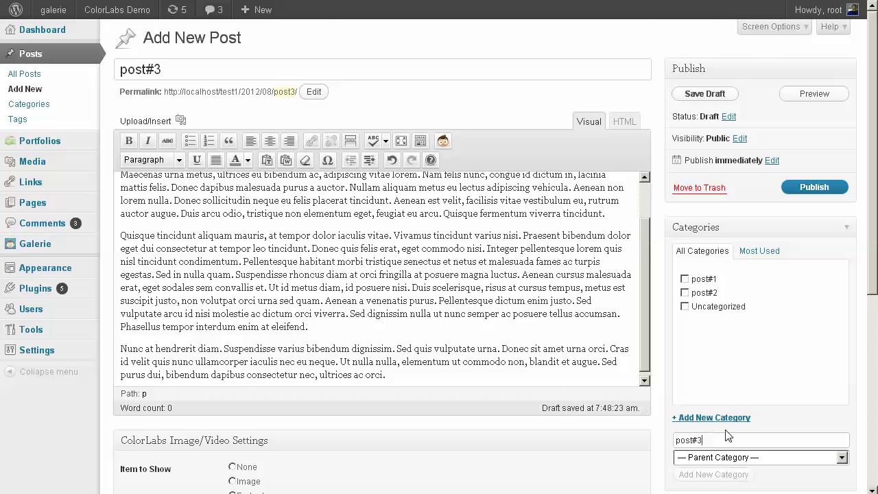
Step: Go to YouTube from the site's front-end page and open the "Zombie 108 (z-108) Official Trailer 2011" video
scroll(750, 398, "down", 3)
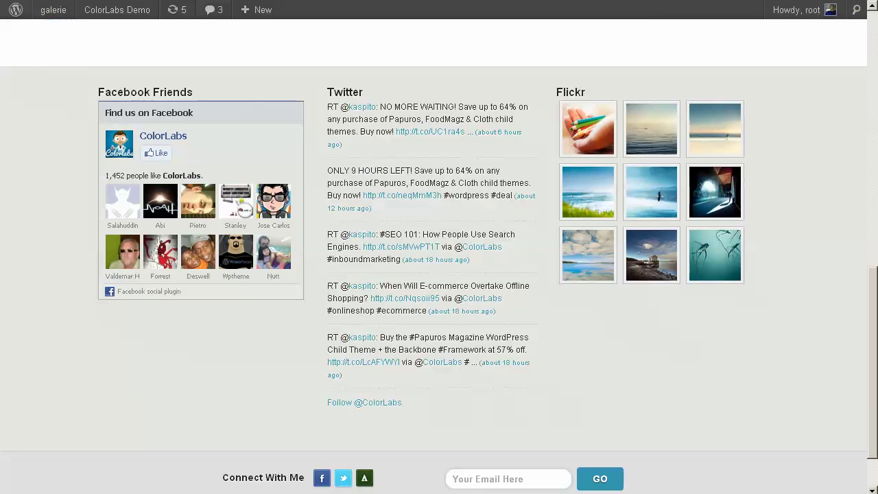
key("ctrl+l")
type("yout")
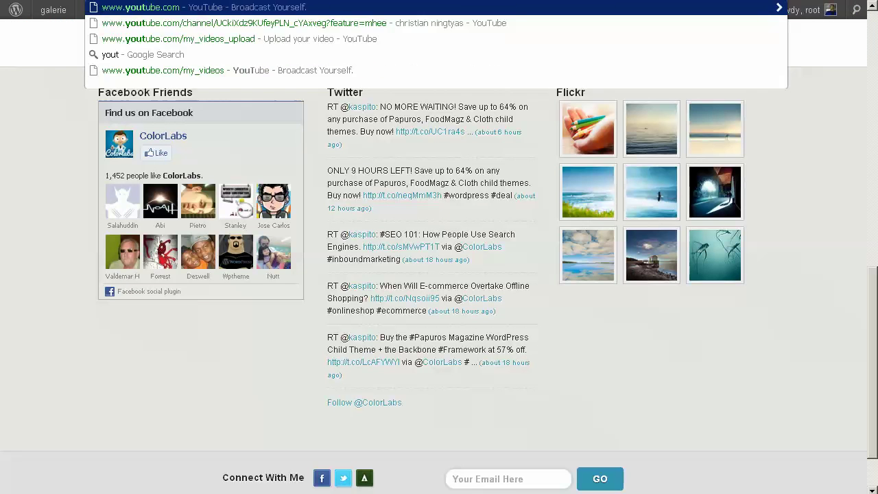
key("Return")
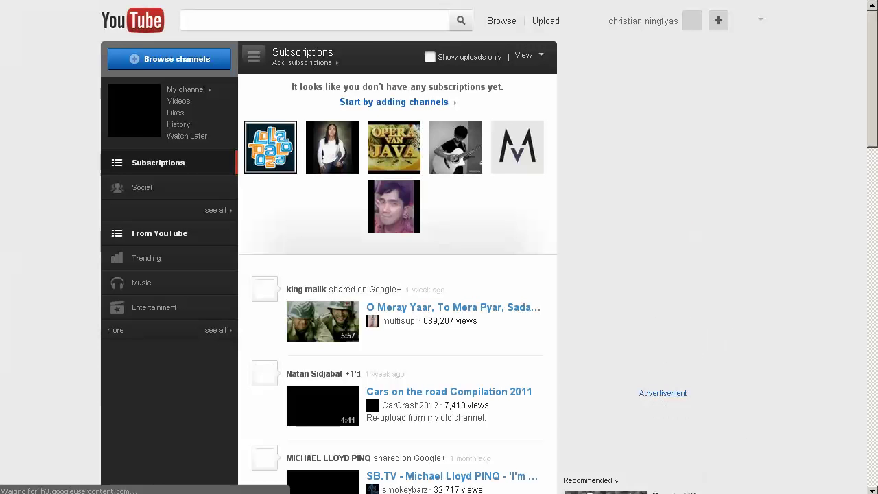
scroll(471, 214, "down", 2)
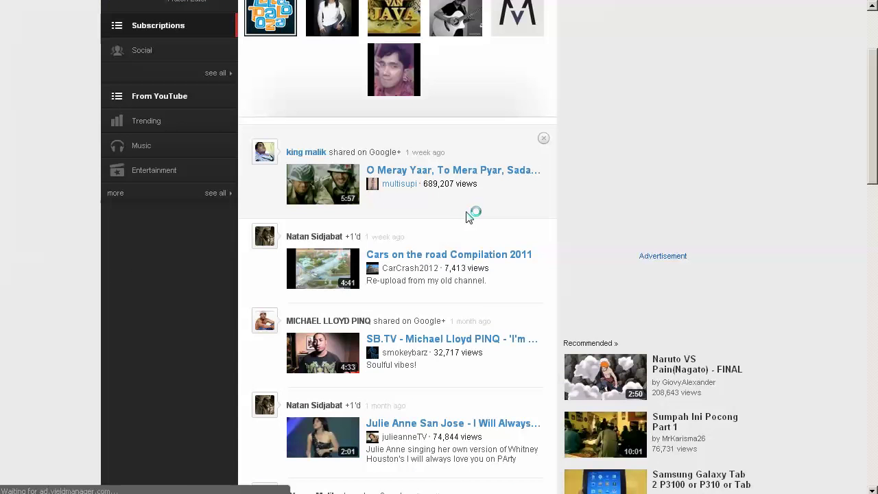
scroll(470, 216, "down", 1)
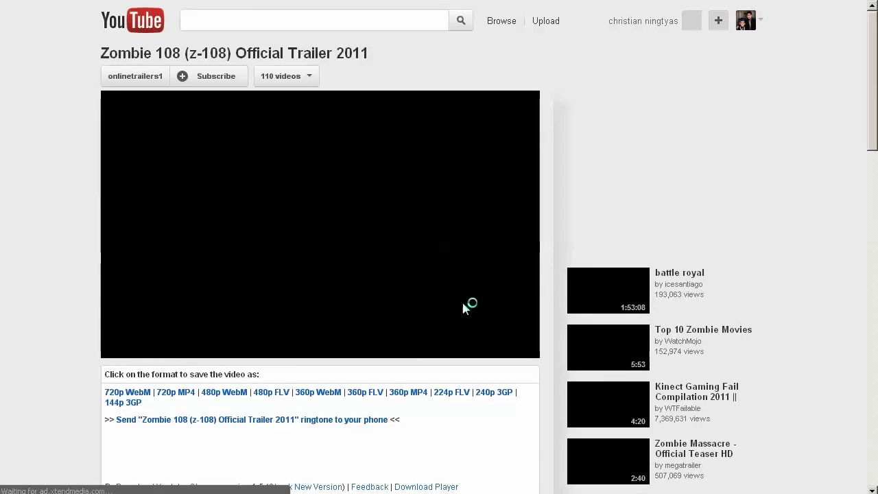
Step: Copy the trailer's iframe embed code from its sharing options
scroll(468, 306, "down", 3)
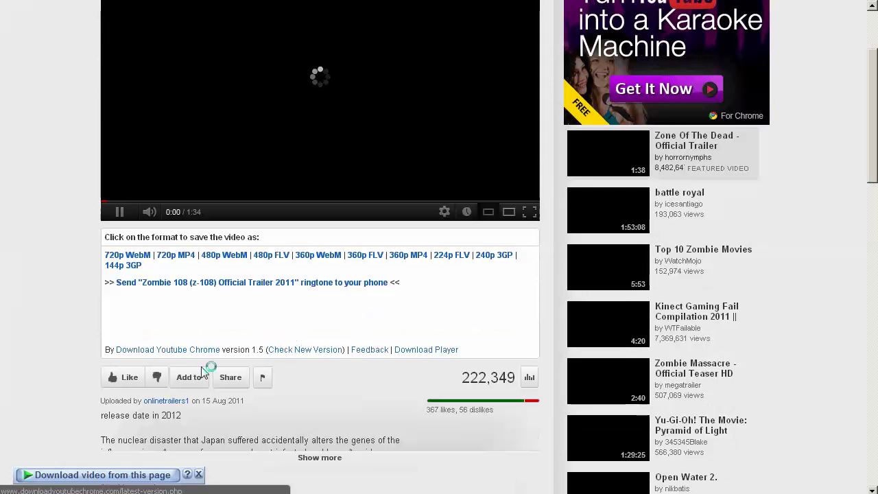
left_click(230, 378)
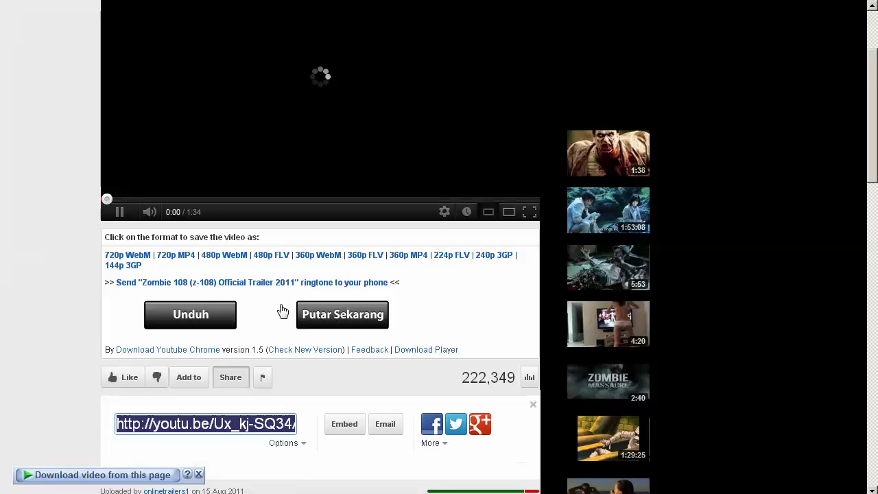
scroll(336, 341, "down", 1)
left_click(346, 356)
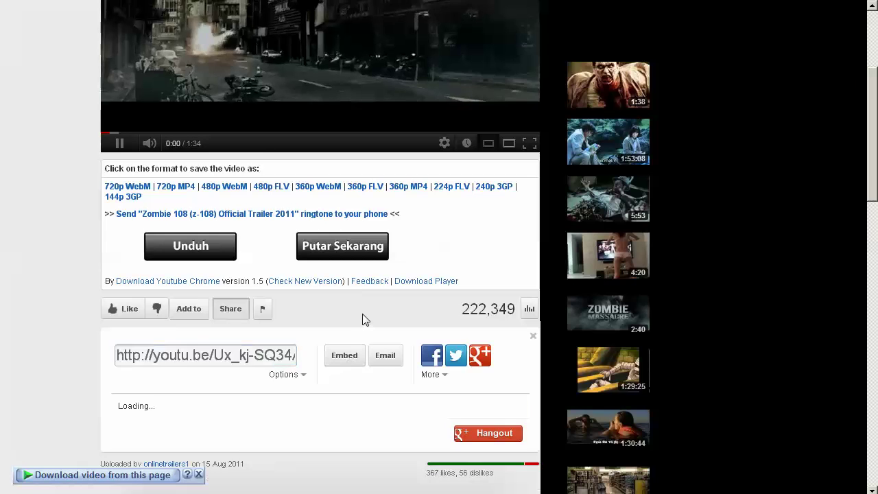
scroll(364, 319, "down", 1)
scroll(364, 317, "down", 1)
right_click(283, 294)
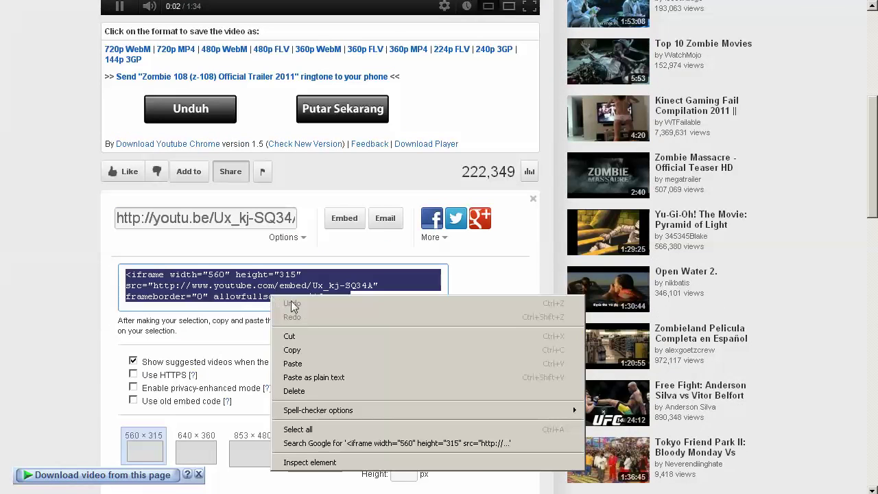
left_click(308, 352)
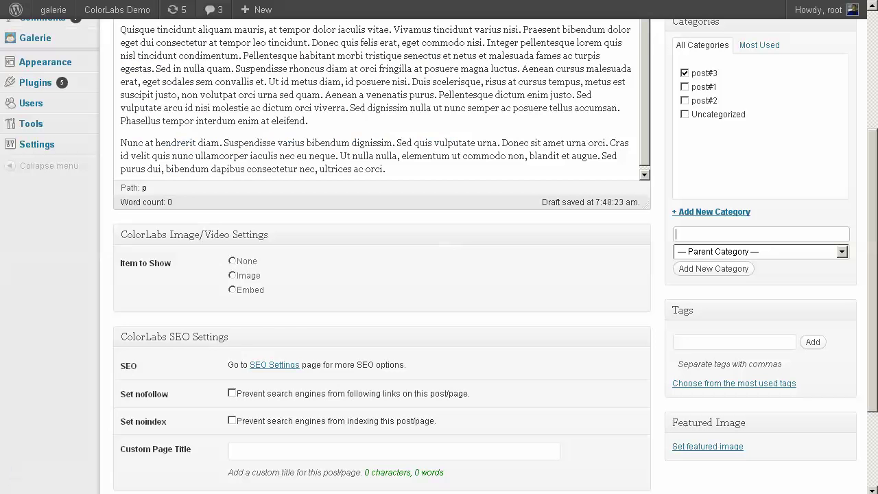
Step: Set post#3 to show an embed, paste the trailer's iframe code as the video embed code, and publish the post
left_click(232, 290)
right_click(272, 324)
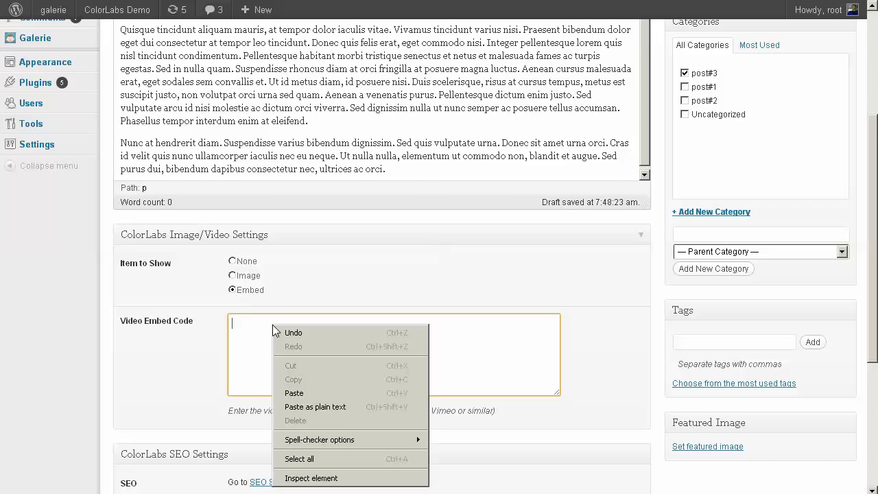
left_click(303, 391)
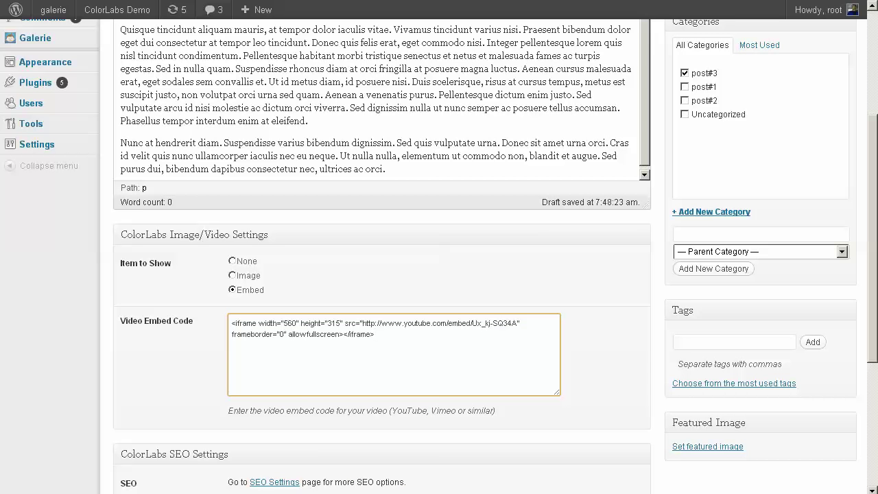
left_click(572, 383)
scroll(585, 370, "down", 3)
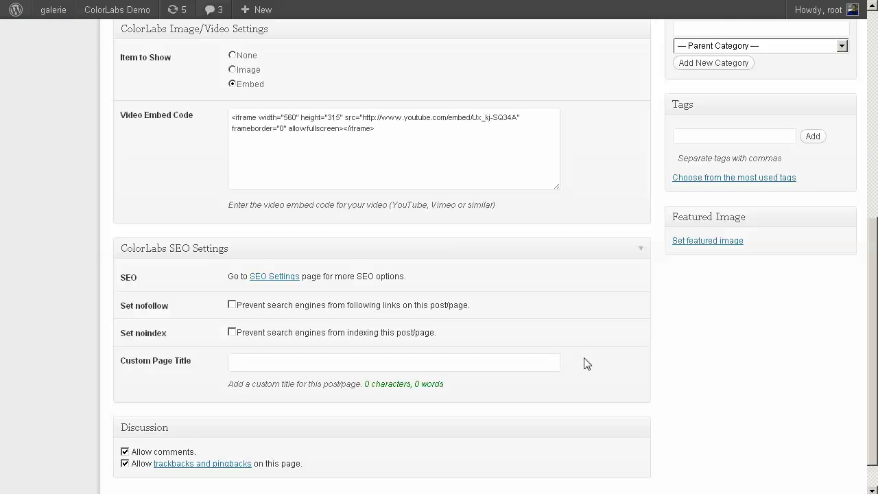
scroll(595, 396, "up", 4)
scroll(600, 408, "up", 2)
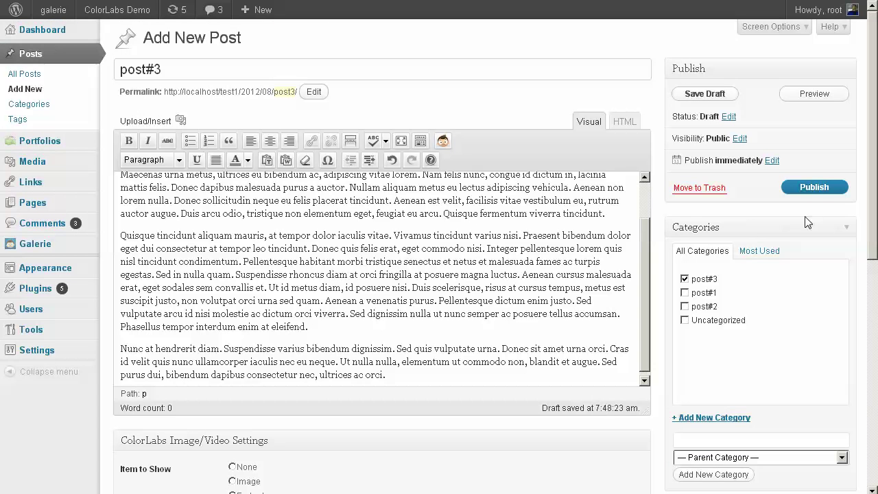
left_click(815, 187)
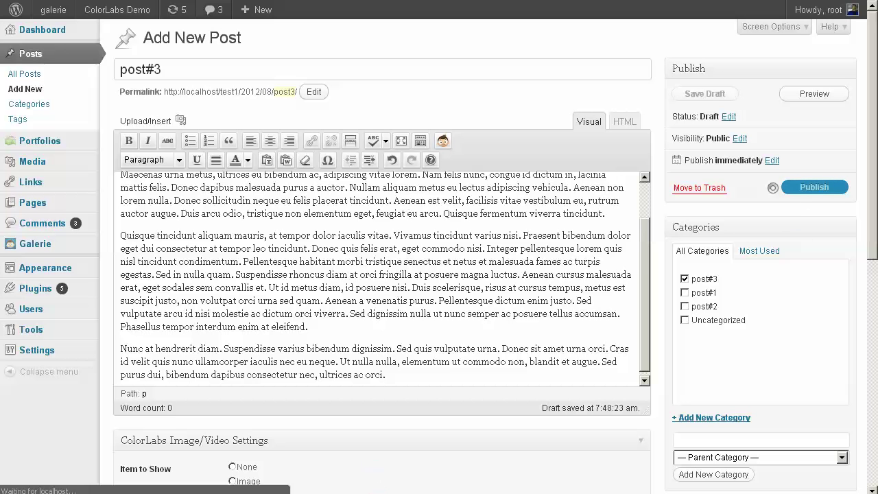
Step: Switch to Notepad, replace the note with "ok it's done, lets check the front page", and put the note window away
key("alt+Tab")
key("ctrl+a")
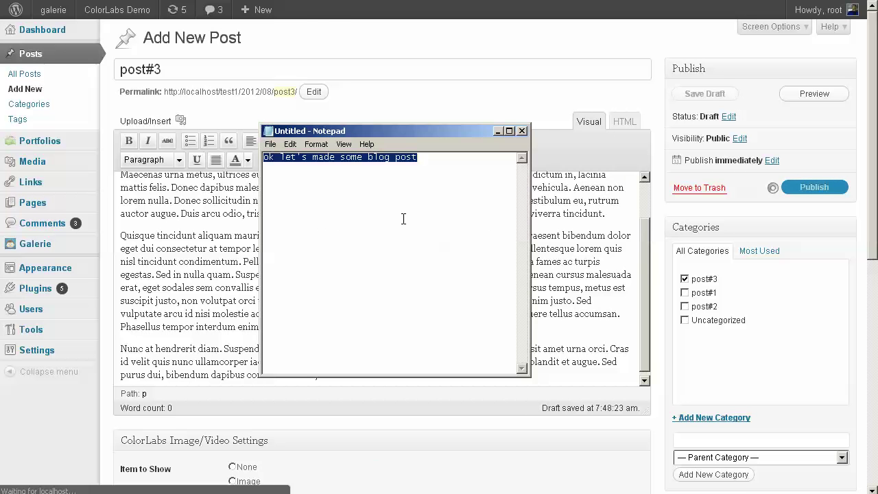
type("ok it's done, lets check the front page")
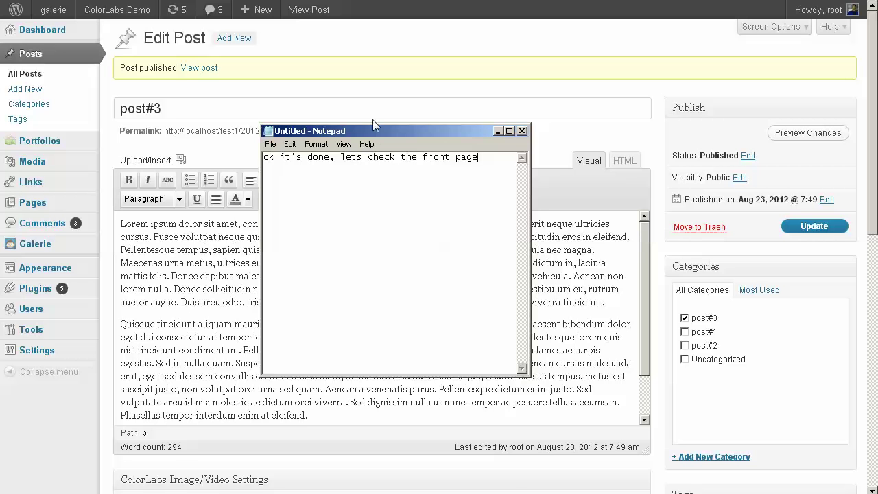
left_click(353, 491)
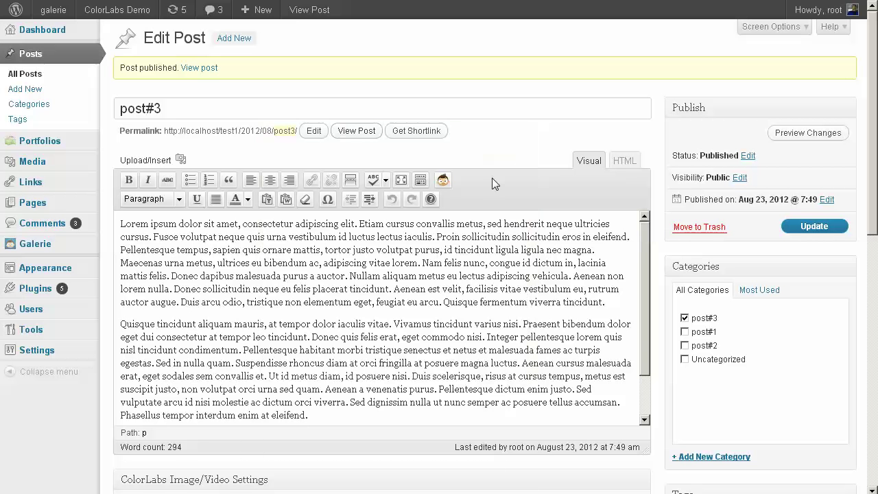
Step: Look through the Galerie site's front page from header to footer
left_click(98, 32)
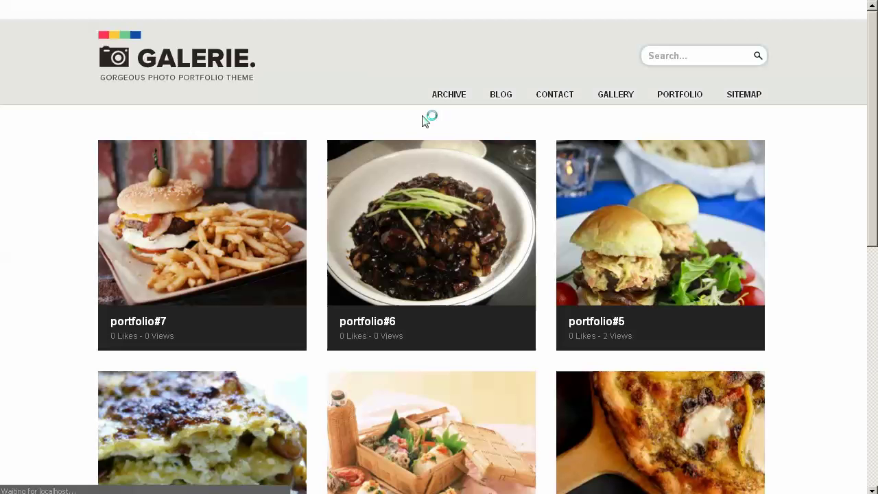
scroll(427, 137, "down", 15)
scroll(429, 148, "up", 15)
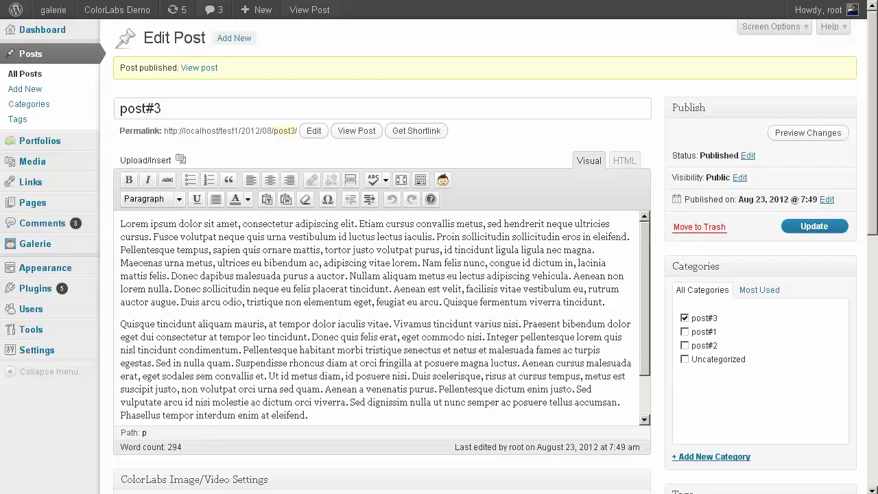
Step: Replace the Notepad note with "before that let us create some menu first" and move the note window out of the way
key("alt+Tab")
key("ctrl+a")
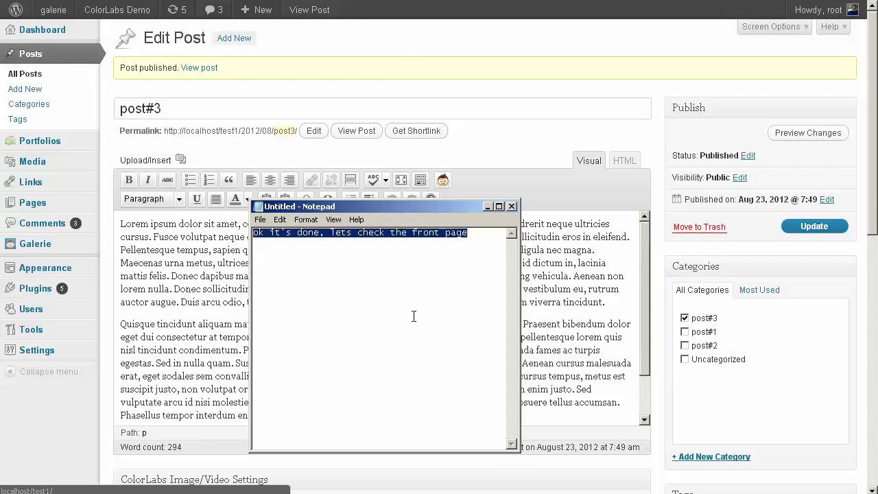
type("before that let us create some menu first")
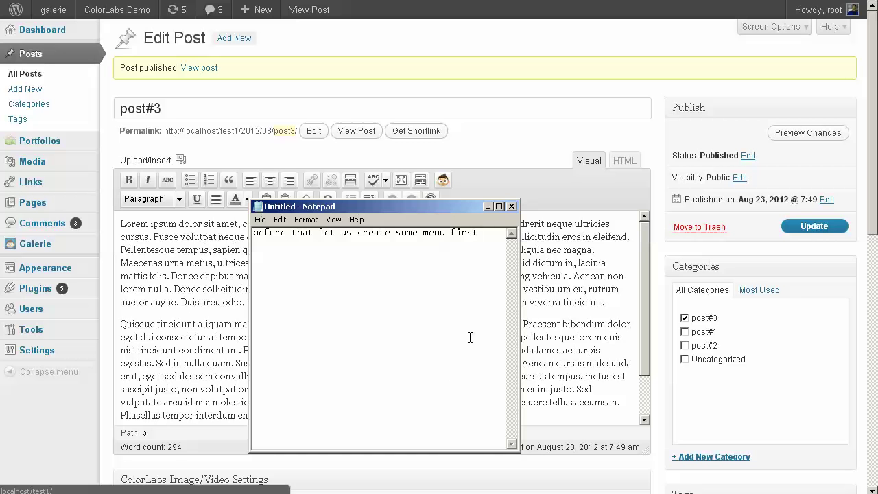
left_click_drag(445, 208, 393, 479)
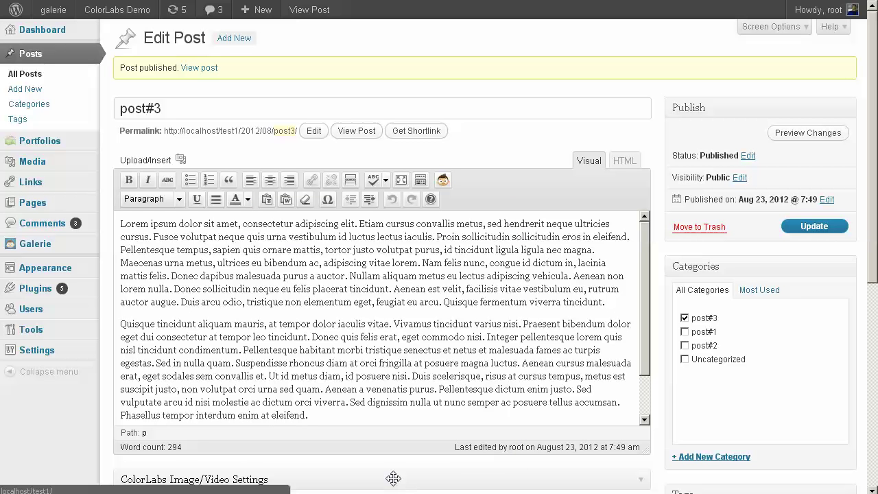
Step: Create a new WordPress navigation menu named "menu"
mouse_move(83, 269)
left_click(125, 298)
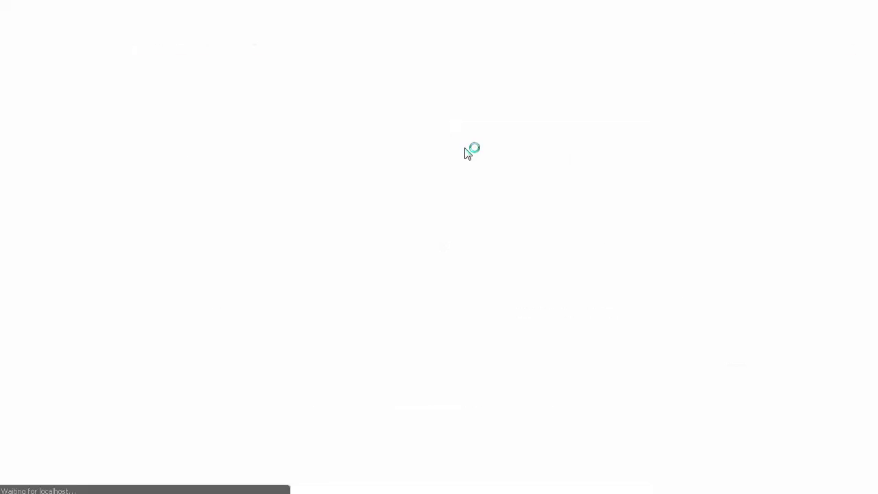
left_click(438, 82)
type("menu")
key("Return")
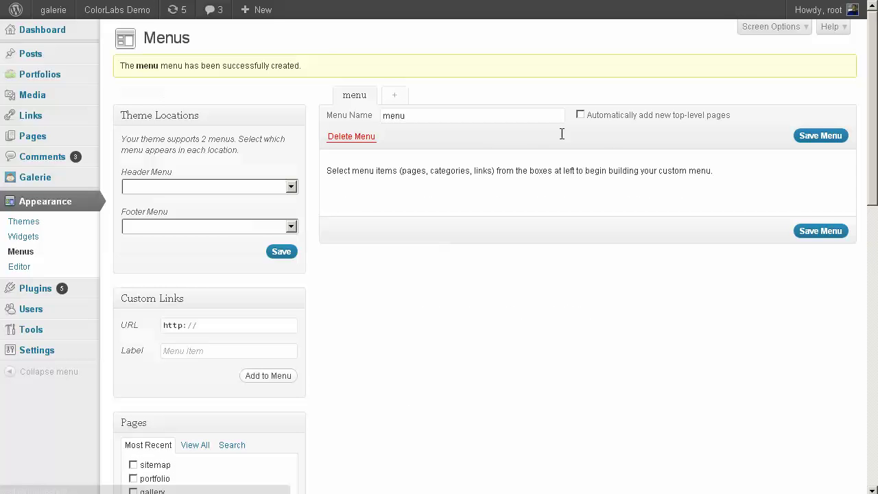
Step: Add the sitemap, gallery, Contact and Blog pages to the navigation menu and save the menu
scroll(454, 253, "down", 5)
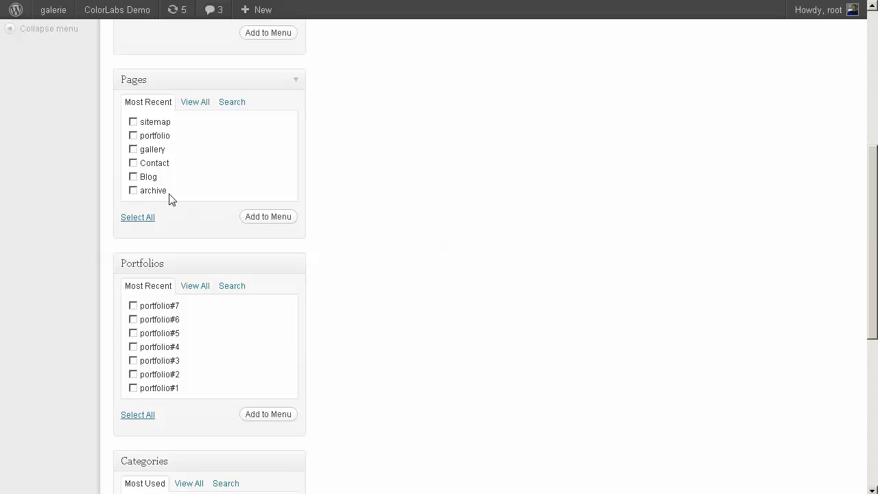
left_click(147, 177)
left_click(149, 165)
left_click(153, 122)
left_click(268, 217)
scroll(573, 267, "up", 5)
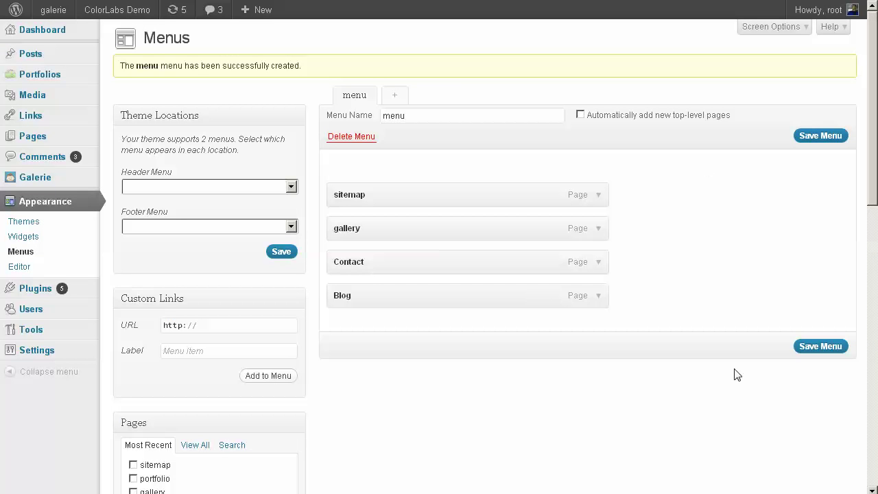
left_click(823, 346)
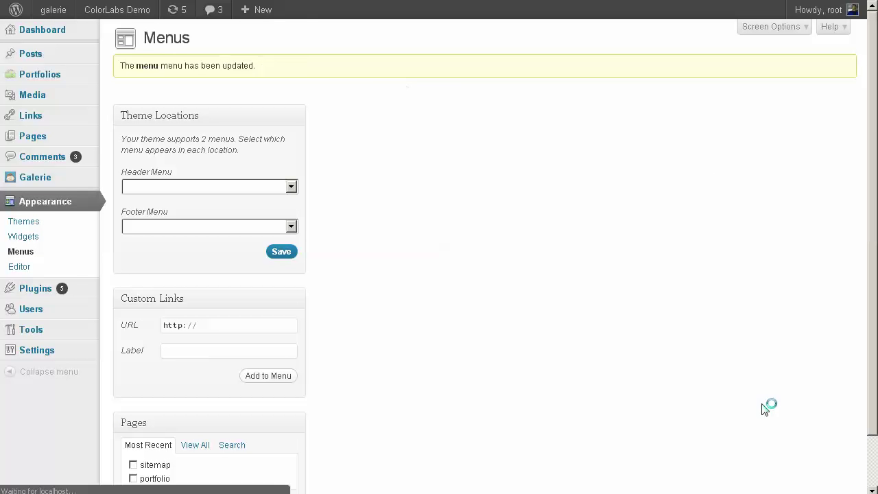
Step: Assign "menu" to both the header and footer menu locations and save the theme locations
left_click(227, 186)
left_click(212, 208)
left_click(208, 225)
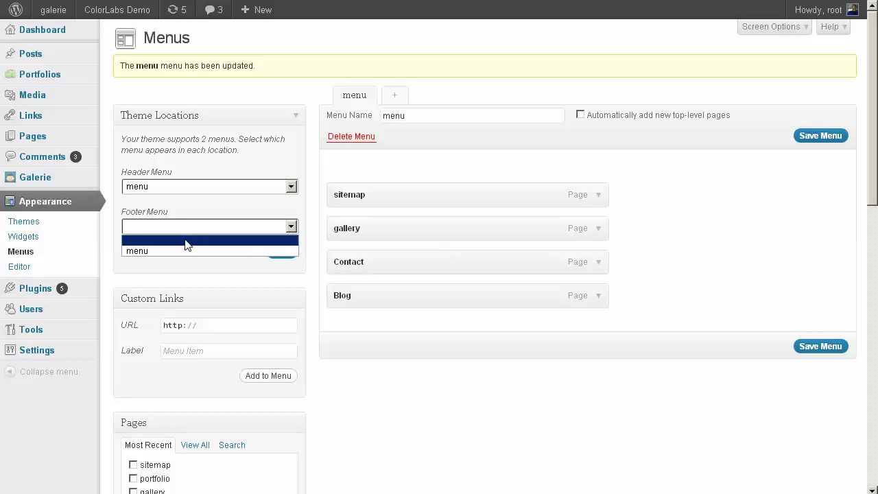
left_click(187, 251)
left_click(281, 252)
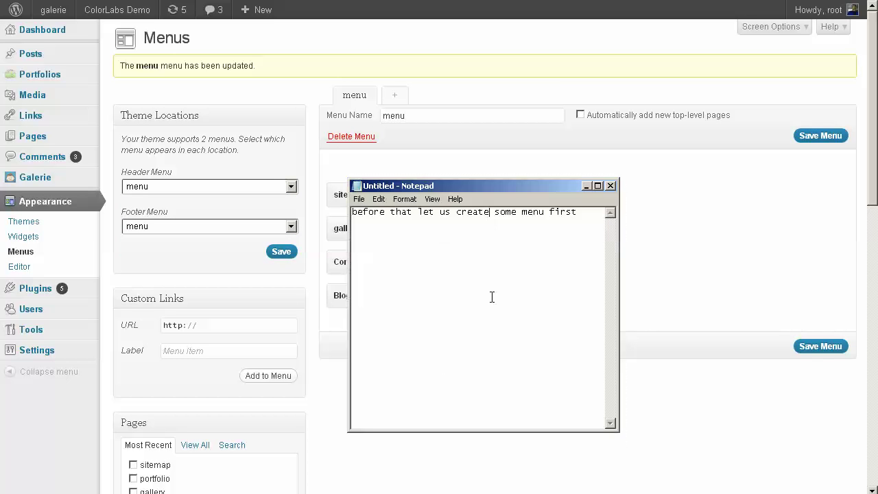
Step: Replace the Notepad note with "then set the contact page" and move the note window out of the way
key("ctrl+a")
type("the")
left_click_drag(535, 186, 440, 461)
Step: In Galerie's Contact Form settings, enter the destination email address and select the contact page
mouse_move(82, 178)
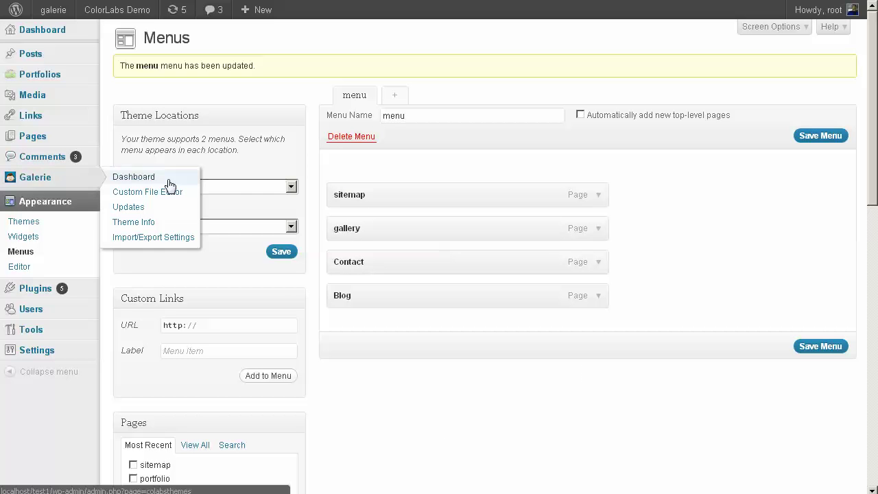
left_click(169, 177)
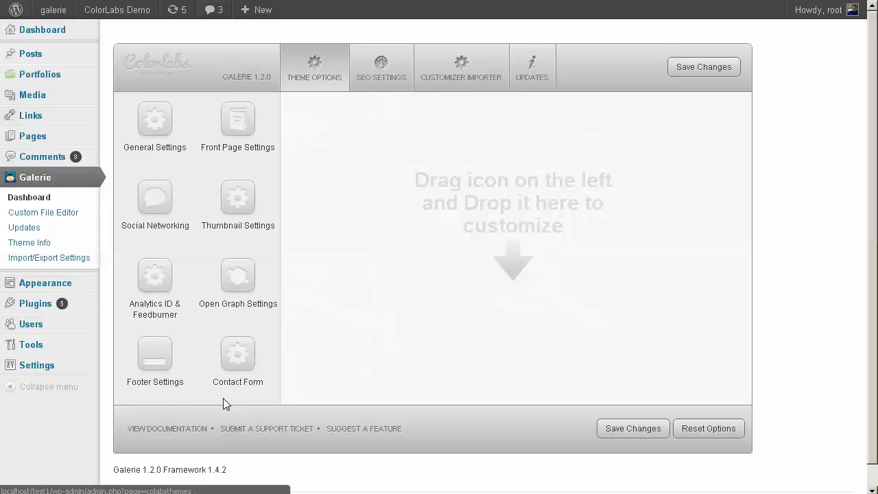
left_click_drag(234, 345, 416, 305)
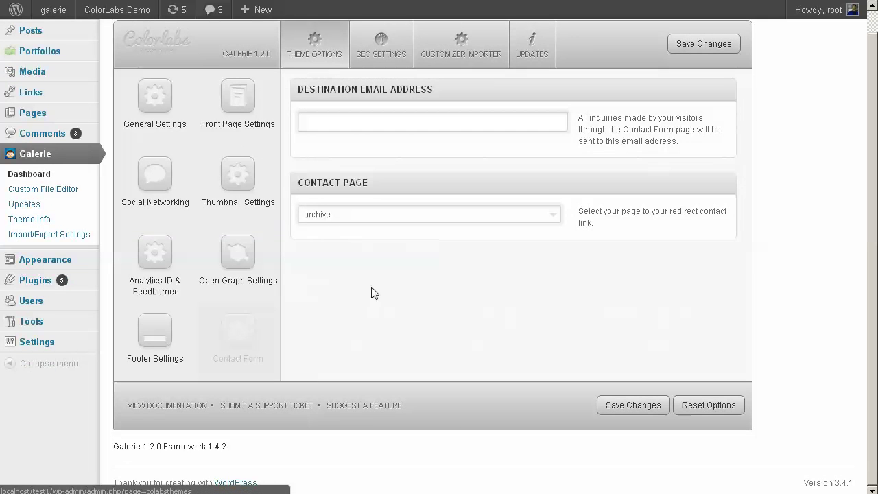
left_click(344, 123)
left_click(345, 141)
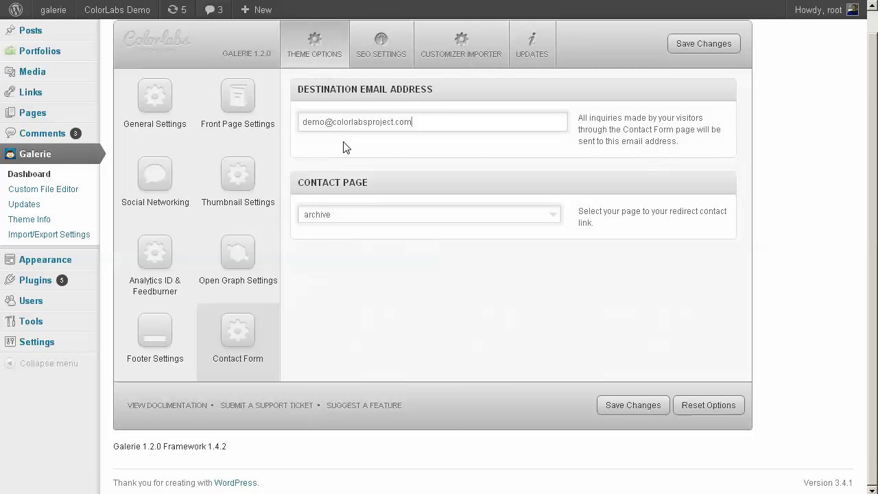
left_click(384, 222)
left_click(374, 249)
Step: Bring up the General Settings and the Front Page Settings, then save the theme options
left_click_drag(155, 100, 439, 241)
left_click_drag(244, 79, 441, 196)
left_click(631, 419)
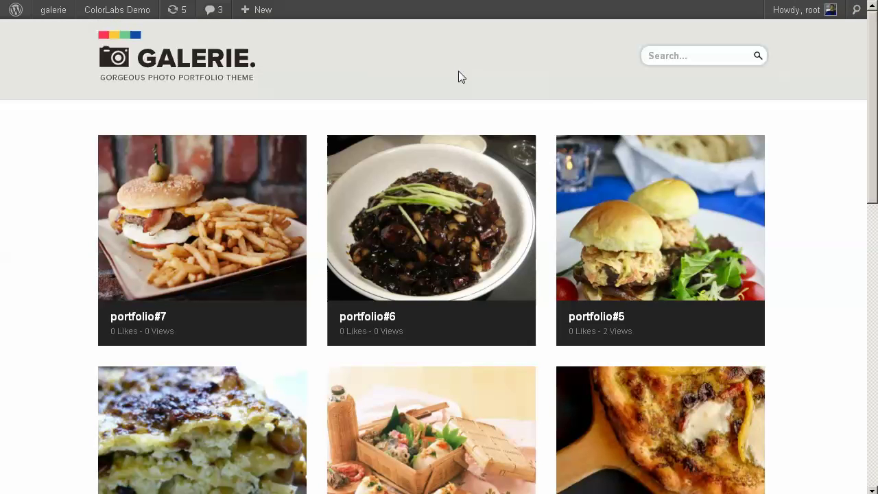
Step: Reload the site's front page and check the navigation menu in its header
right_click(460, 77)
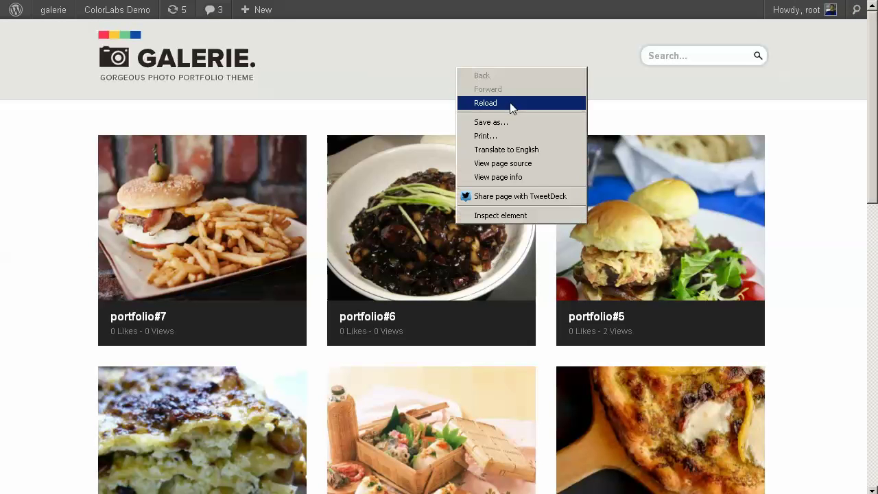
left_click(515, 102)
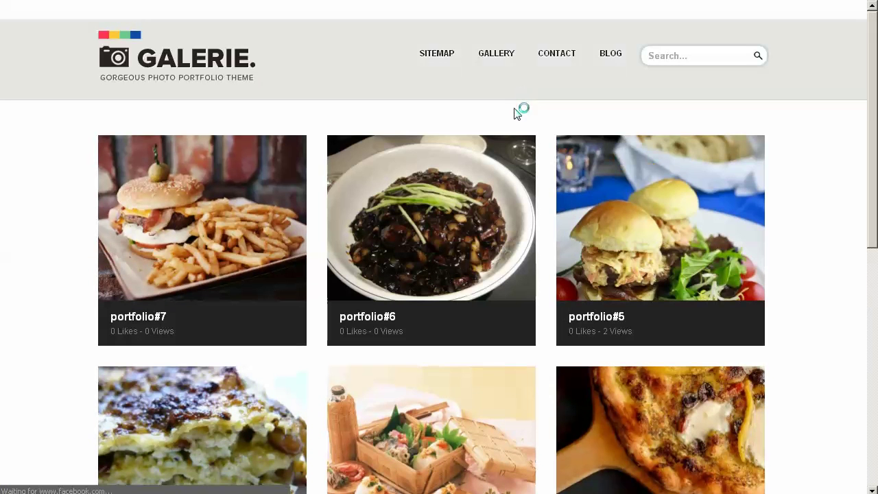
scroll(530, 157, "down", 3)
scroll(538, 185, "up", 3)
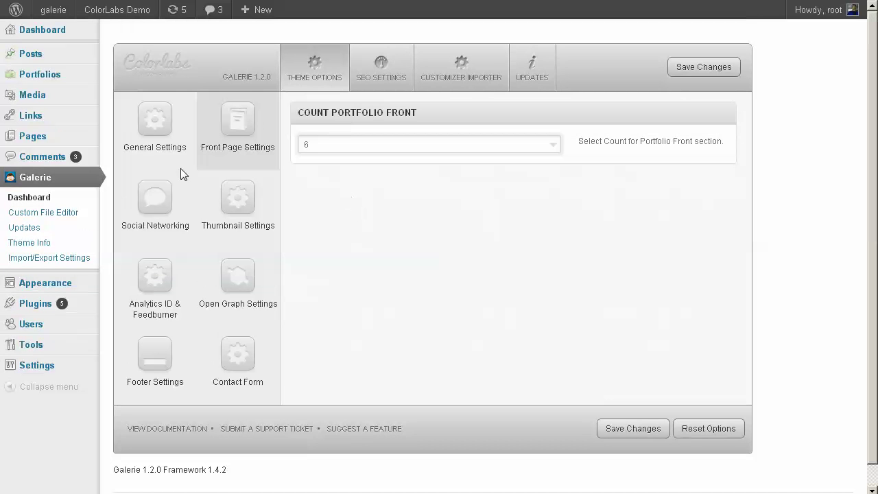
Step: Set the theme stylesheet to green.css in the General Settings
left_click_drag(156, 120, 405, 239)
left_click(402, 92)
left_click(400, 109)
scroll(747, 217, "up", 2)
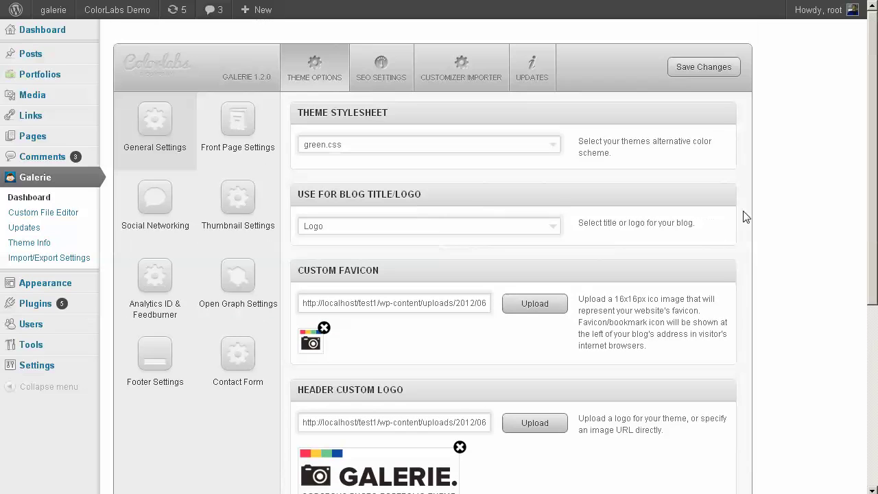
Step: Reload the site's front page and examine the color scheme down to the footer widgets
key("ctrl+Tab")
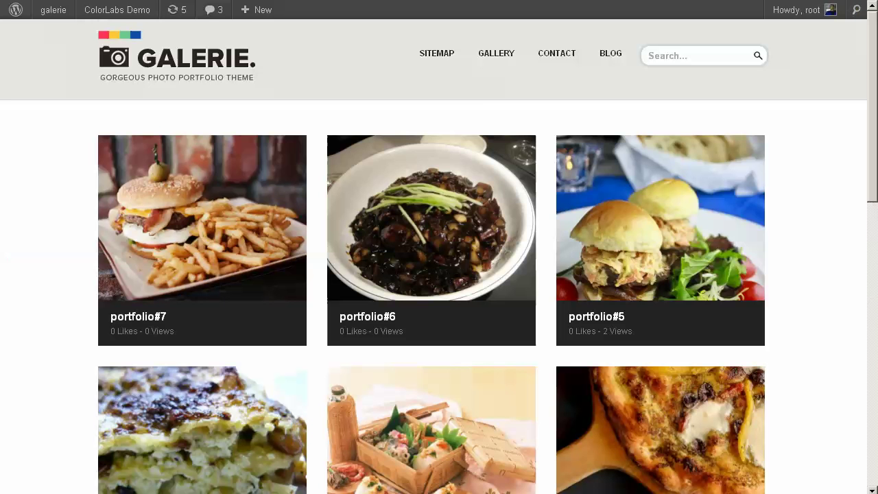
right_click(352, 69)
left_click(386, 107)
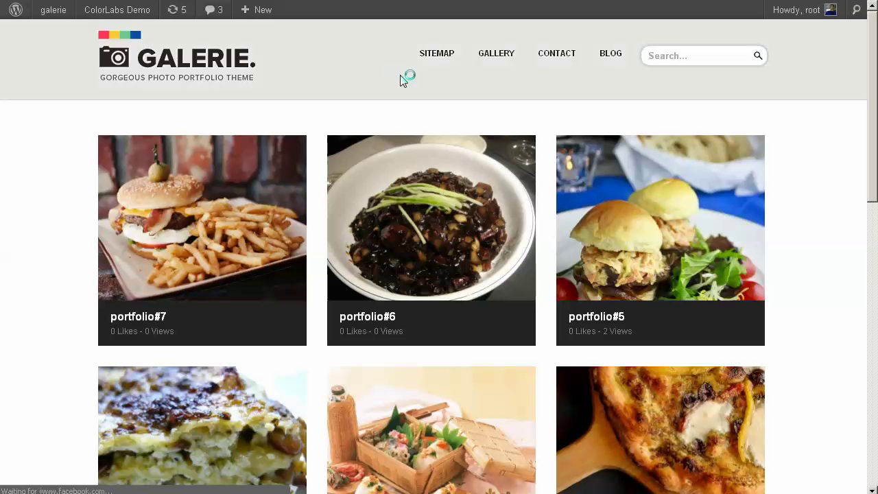
scroll(597, 166, "down", 15)
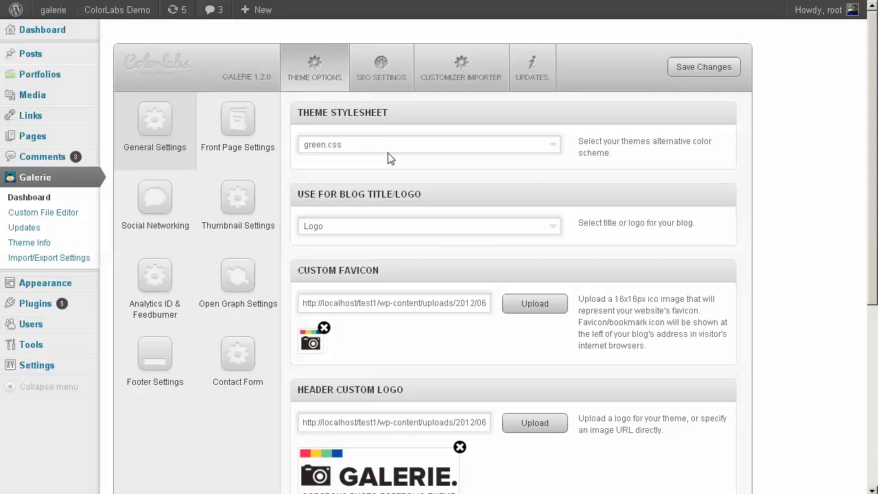
Step: Switch the theme stylesheet to a different color scheme and save the theme options
left_click(391, 151)
left_click(386, 170)
left_click(683, 76)
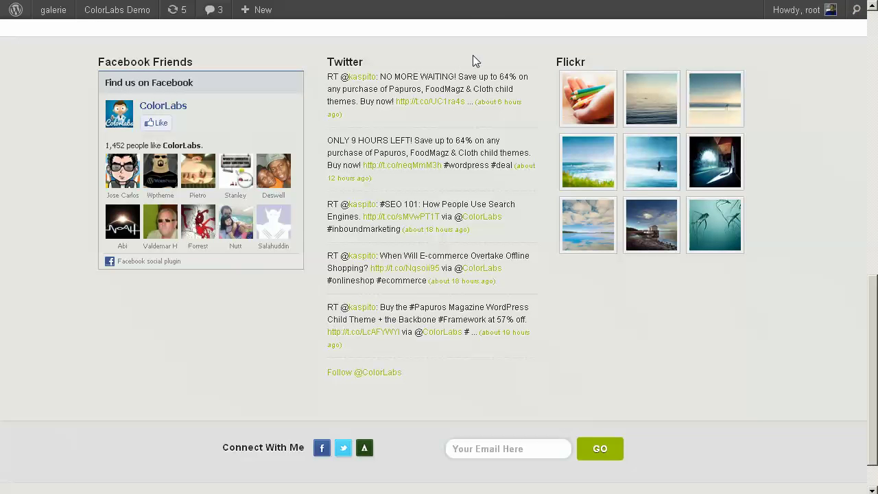
Step: Reload the front page and view the sitemap and gallery pages through the site's navigation menu
right_click(475, 60)
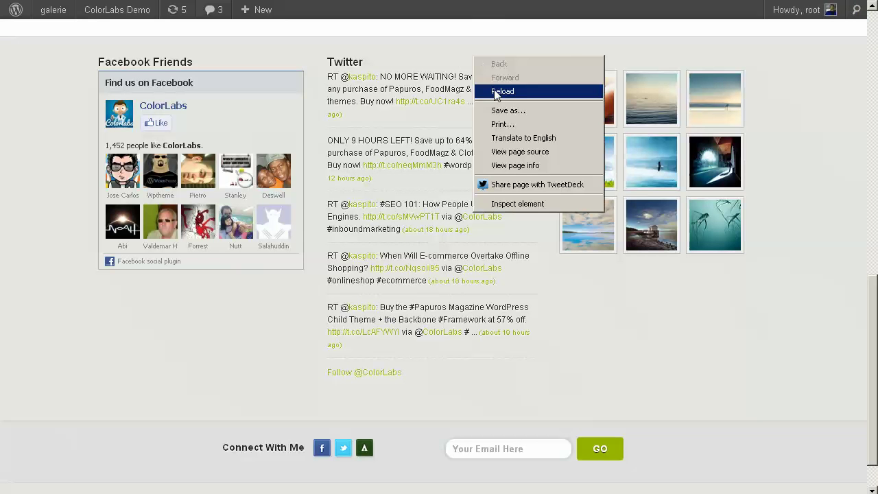
left_click(498, 89)
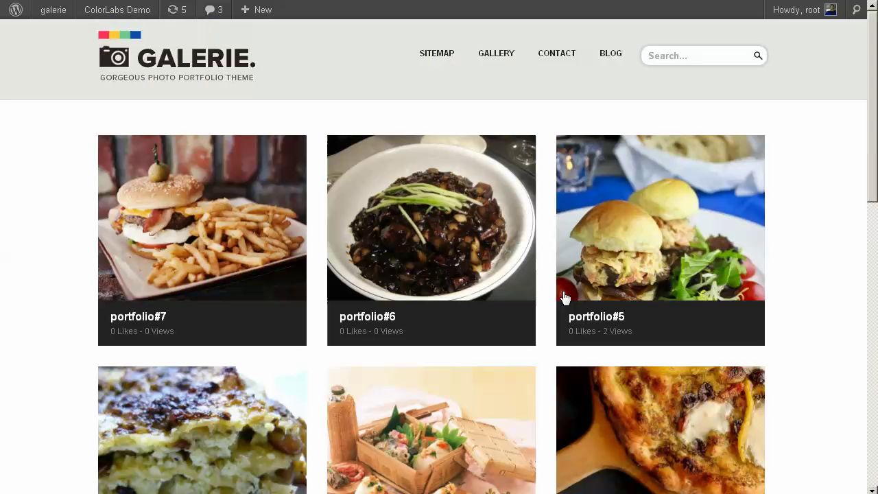
left_click(439, 59)
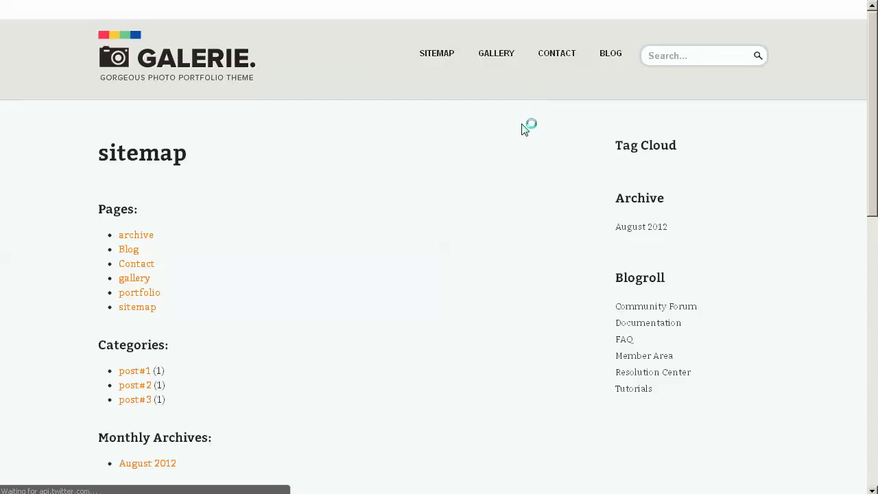
scroll(525, 110, "down", 5)
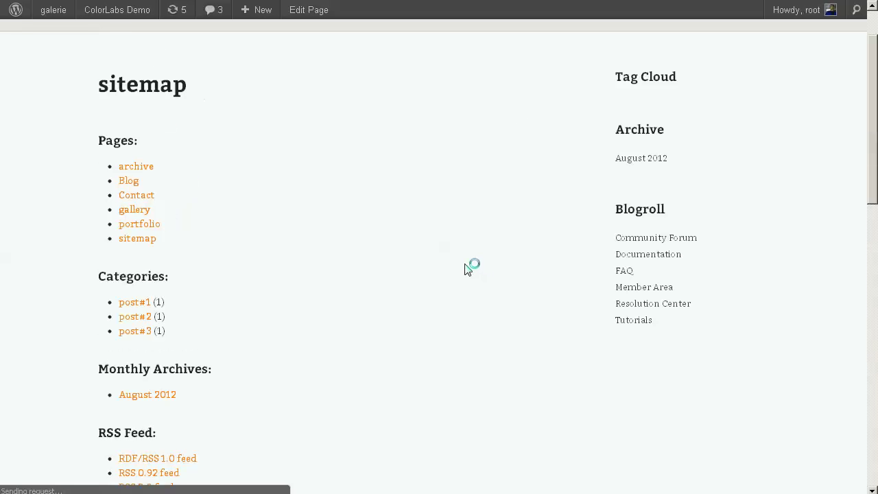
left_click(513, 59)
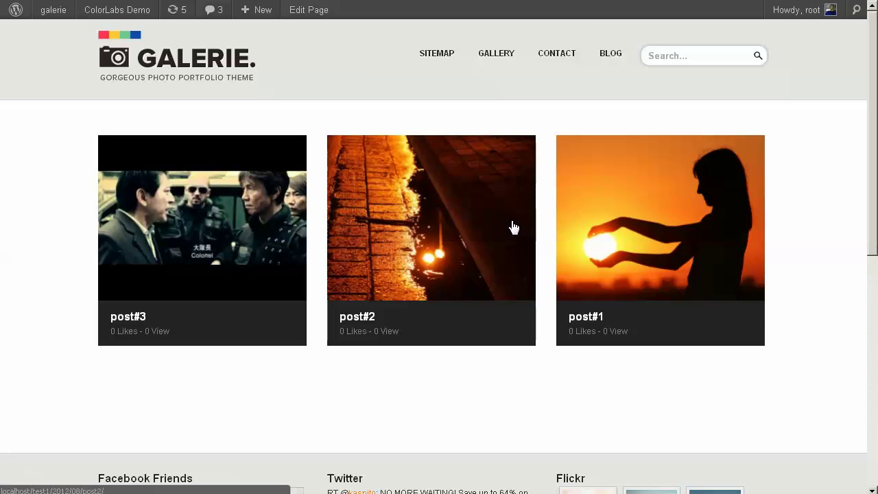
Step: Switch to Notepad, replace the note with "gallery will only displaying from post image", and return to the site
key("alt+Tab")
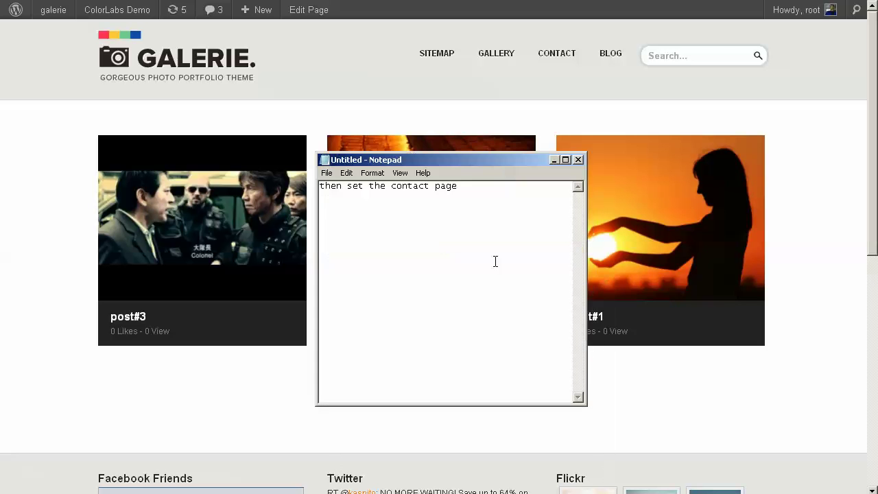
key("ctrl+a")
type("g")
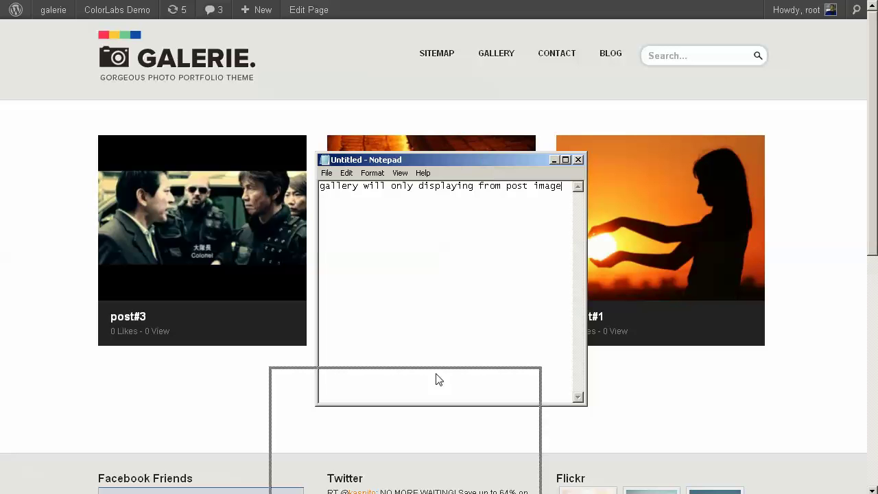
key("alt+Tab")
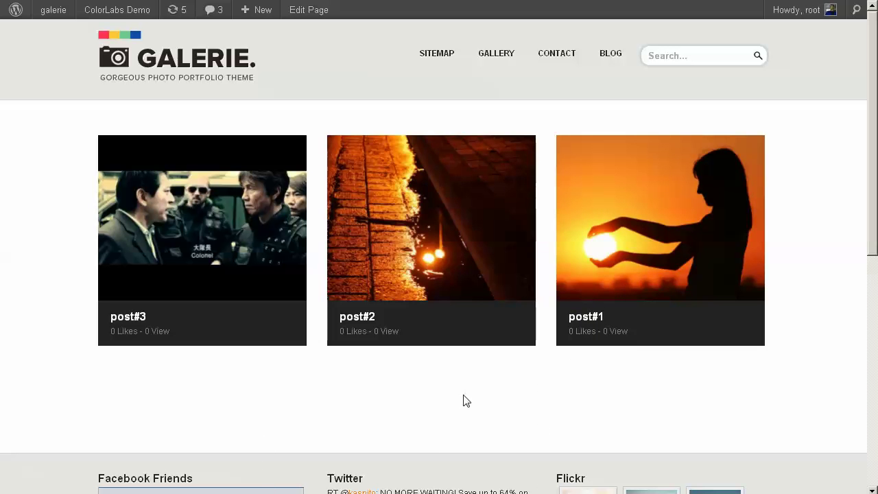
Step: Look through the Blog page's posts down to the footer and view the Contact page's form
left_click(607, 58)
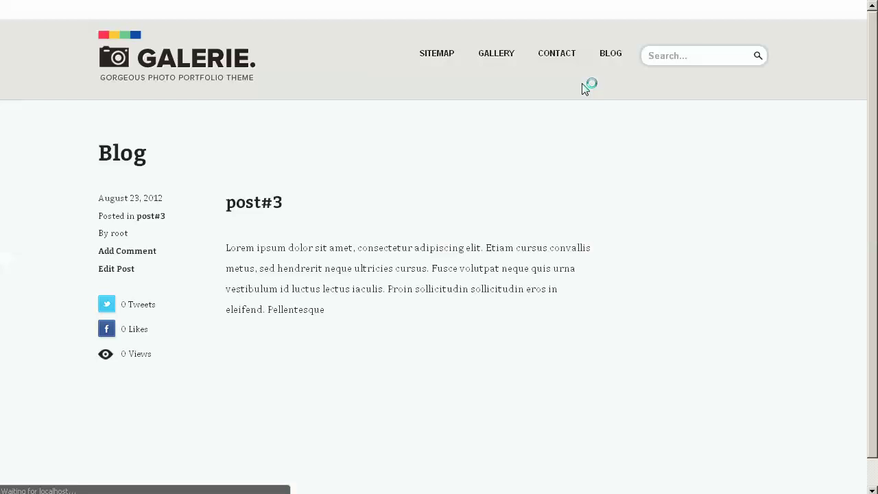
scroll(583, 157, "down", 4)
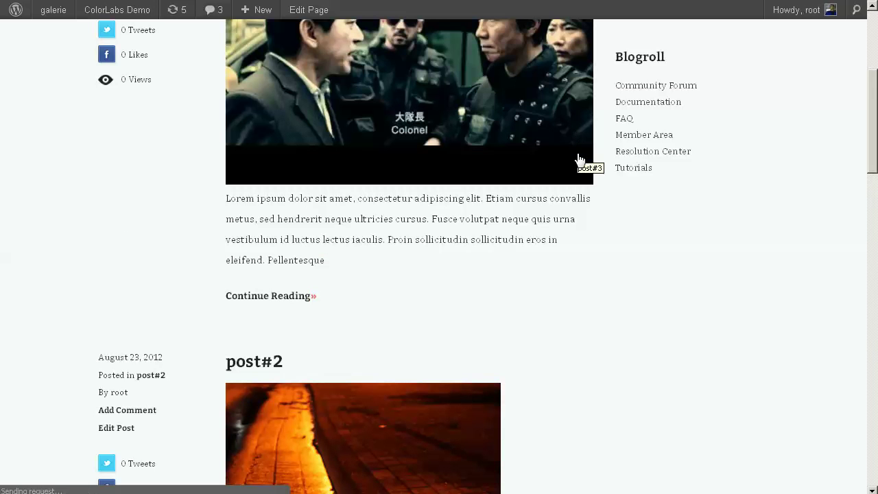
scroll(610, 195, "down", 15)
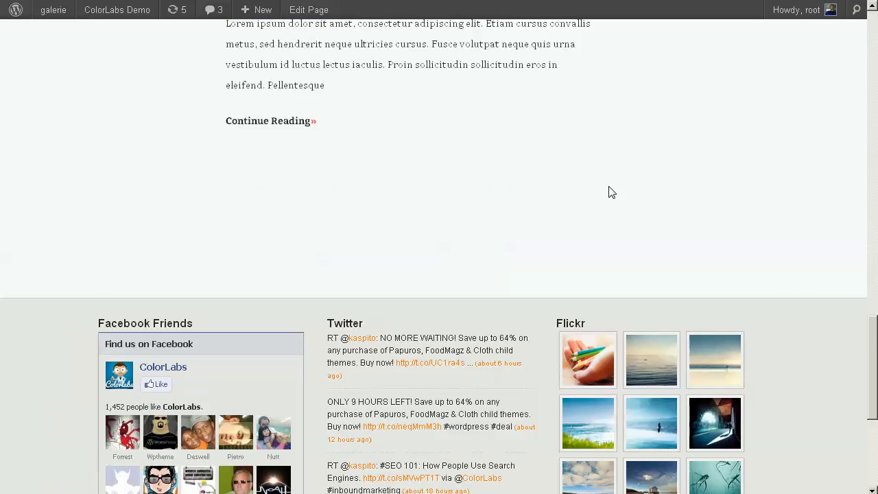
scroll(612, 192, "up", 19)
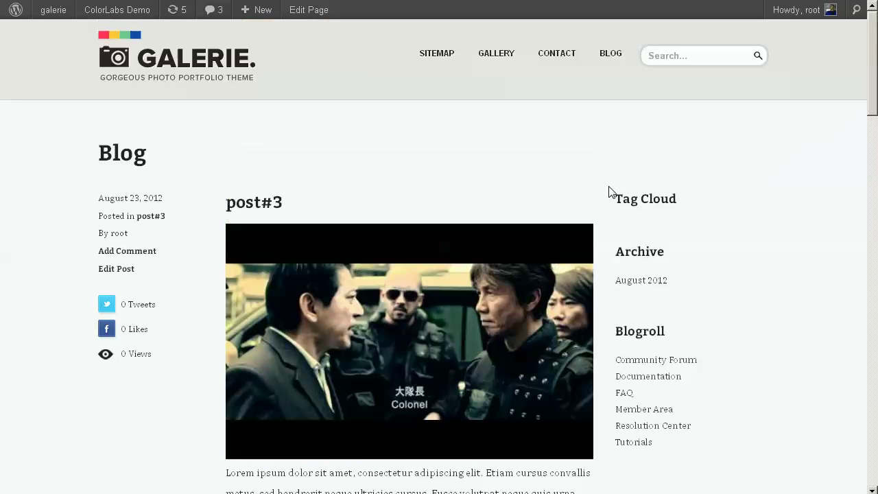
left_click(556, 56)
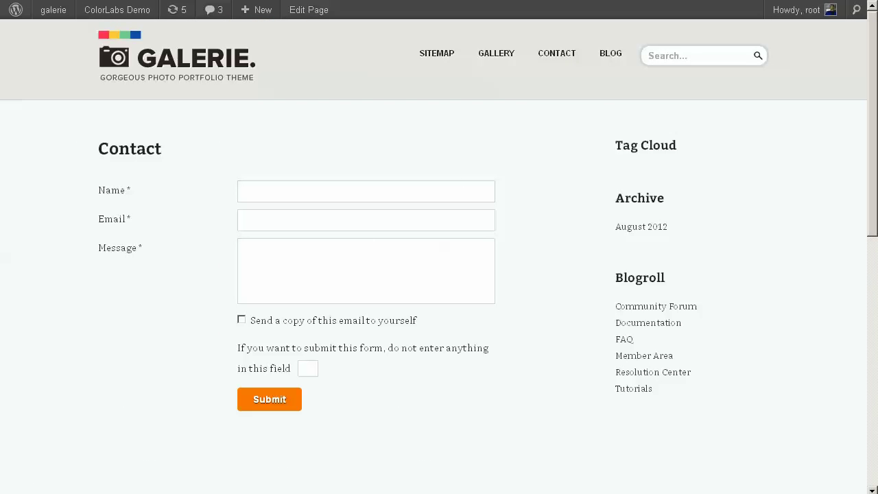
Step: Switch to Notepad and replace the note with text beginning "ok thats"
key("alt+Tab")
key("ctrl+a")
type("ok")
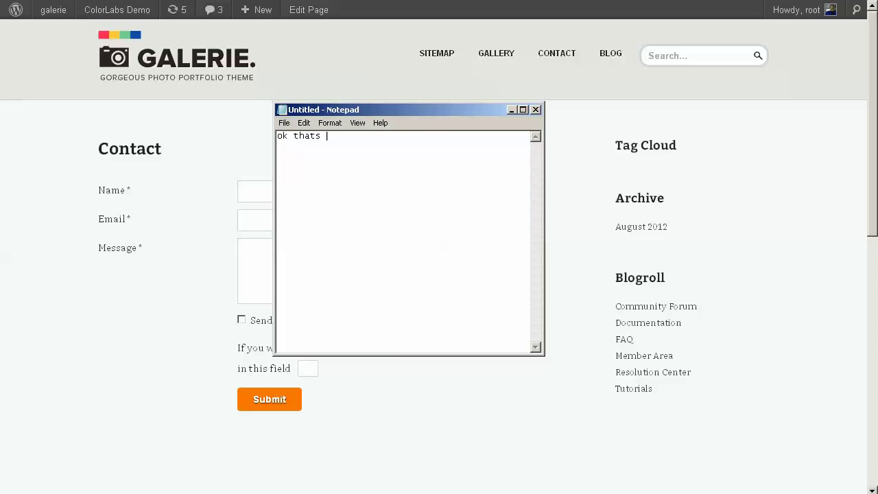